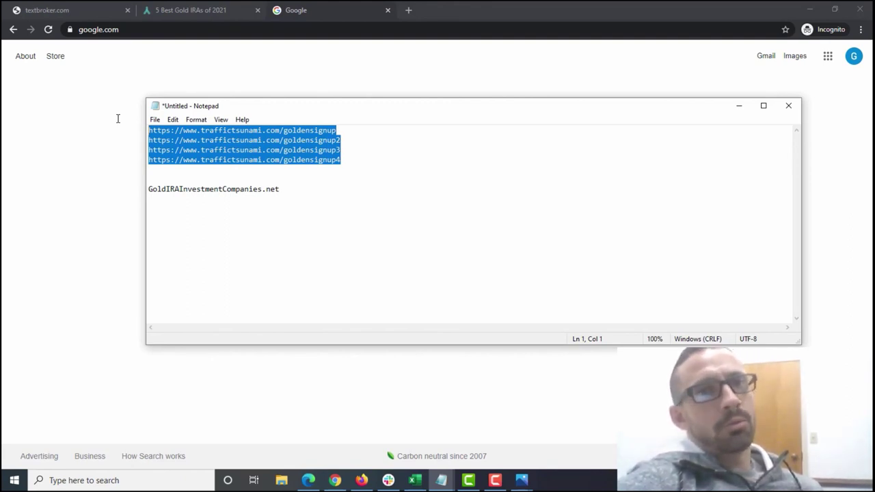
Switch to the affiliate training document in Edge and review its list of high-conversion, low-competition keywords.
{"action": "left_click", "coordinate": [314, 481]}
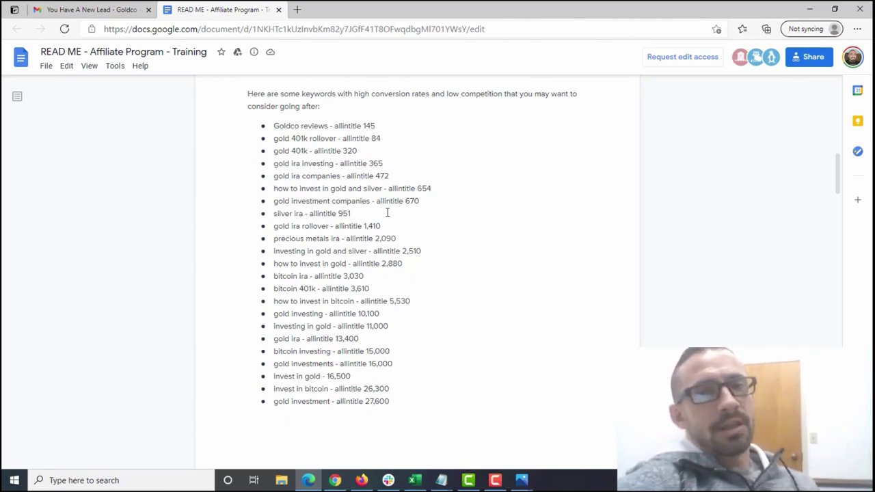
{"action": "left_click_drag", "start_coordinate": [400, 403], "coordinate": [247, 99]}
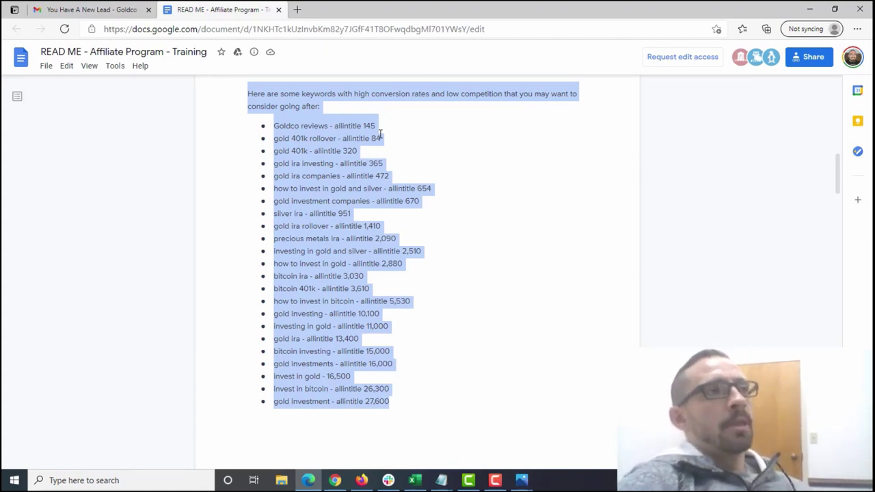
{"action": "left_click", "coordinate": [499, 173]}
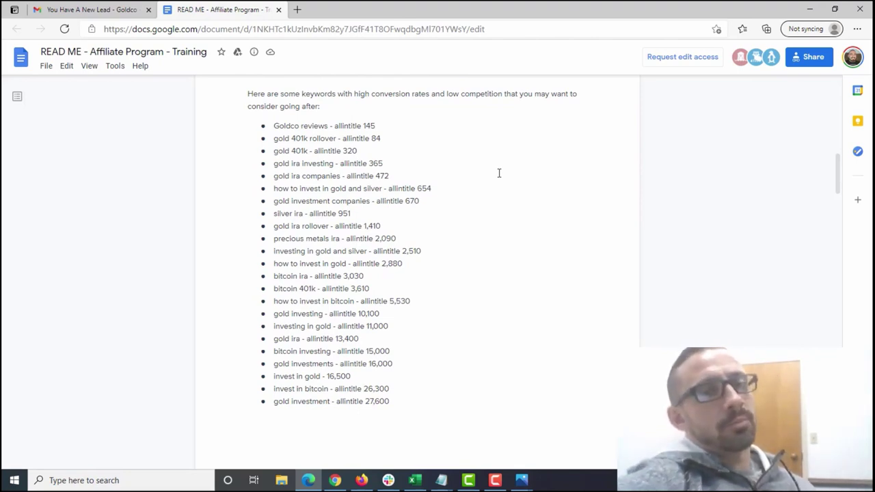
Switch to Firefox and search Google for "gold ira".
{"action": "left_click", "coordinate": [362, 479]}
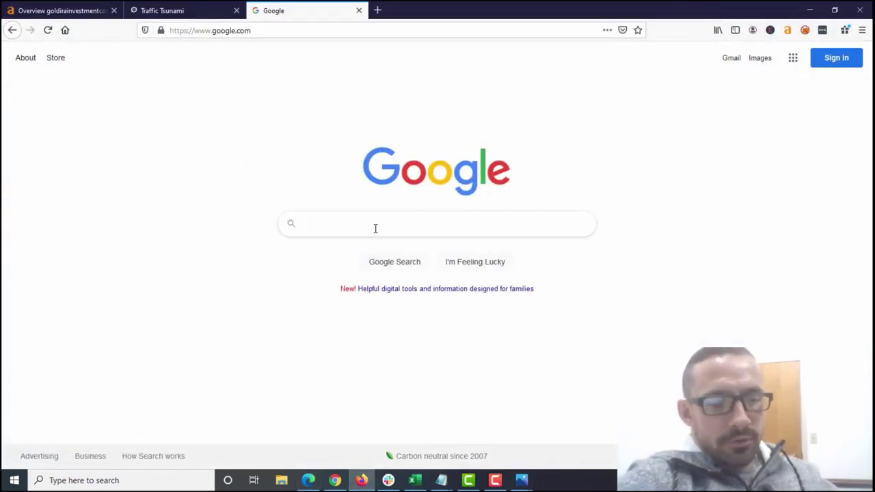
{"action": "type", "text": "gold ira"}
{"action": "key", "text": "Return"}
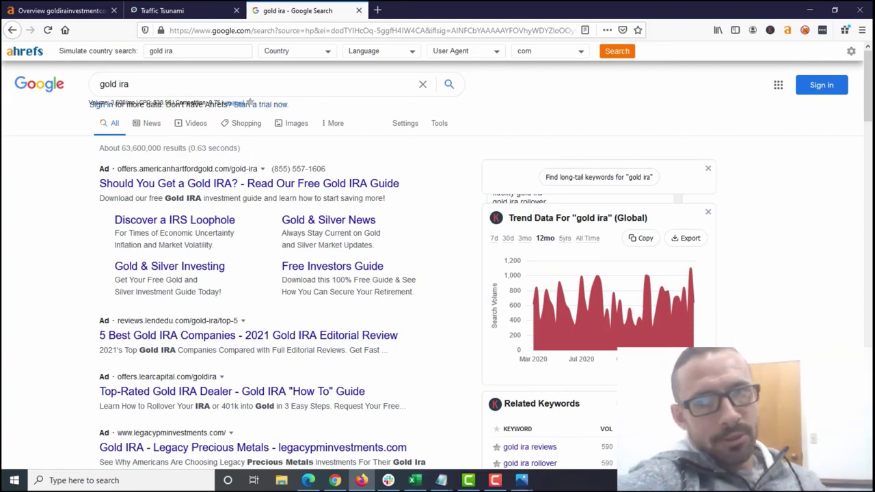
Examine which sites rank in the ads and organic results for "gold ira".
{"action": "left_click_drag", "start_coordinate": [869, 79], "coordinate": [869, 121]}
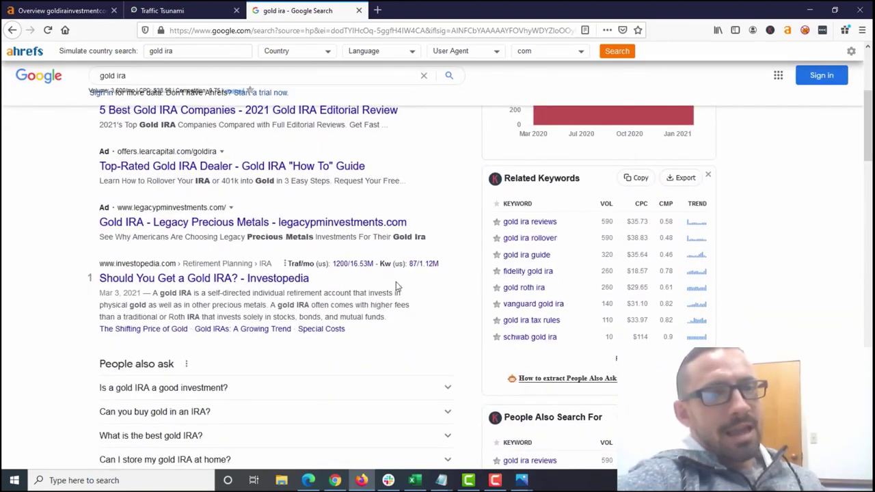
{"action": "scroll", "coordinate": [437, 274], "scroll_direction": "down", "scroll_amount": 4}
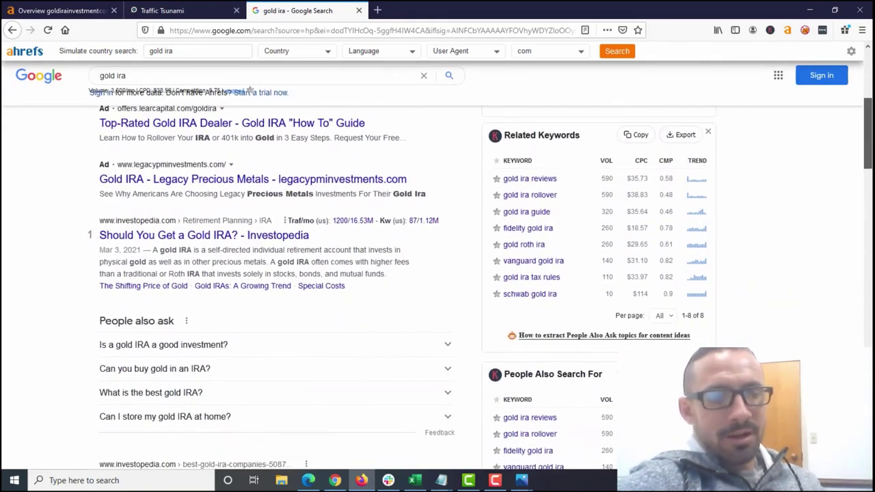
{"action": "scroll", "coordinate": [437, 274], "scroll_direction": "down", "scroll_amount": 5}
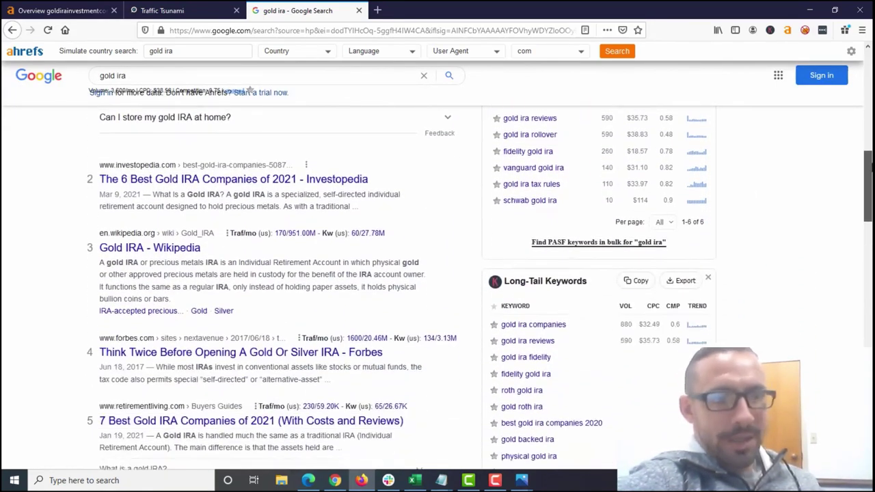
{"action": "scroll", "coordinate": [438, 273], "scroll_direction": "down", "scroll_amount": 5}
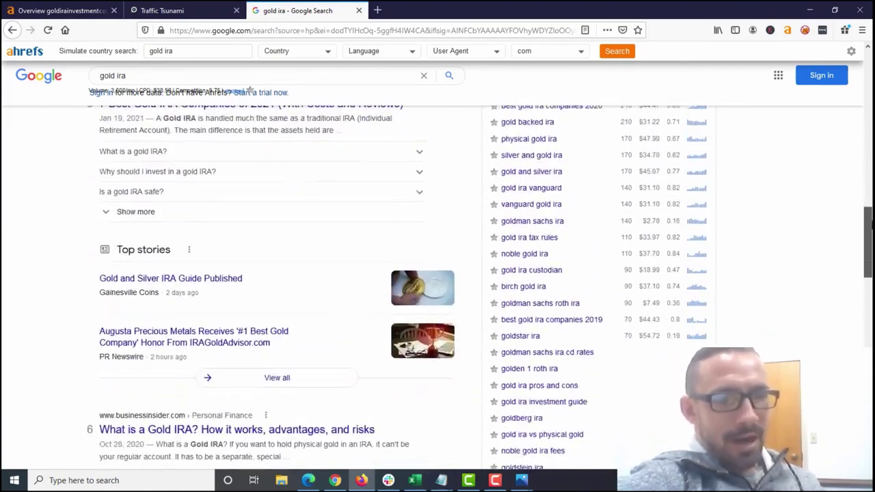
{"action": "scroll", "coordinate": [437, 274], "scroll_direction": "down", "scroll_amount": 3}
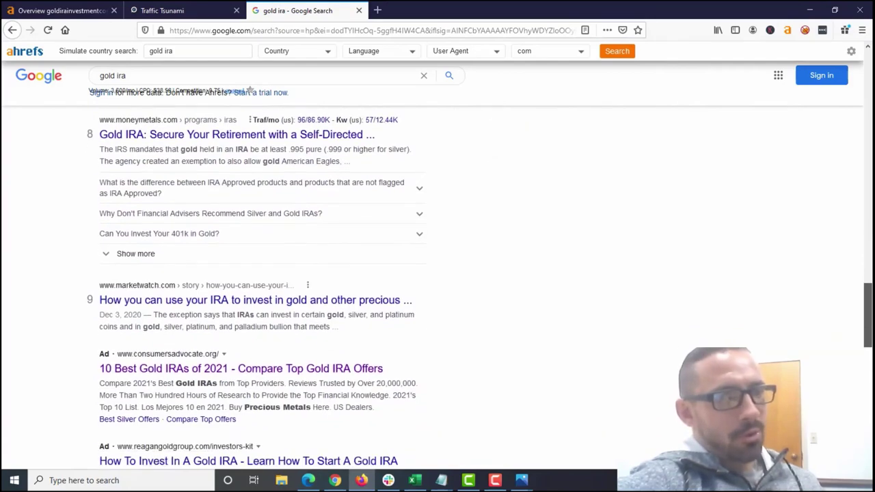
{"action": "scroll", "coordinate": [438, 273], "scroll_direction": "up", "scroll_amount": 15}
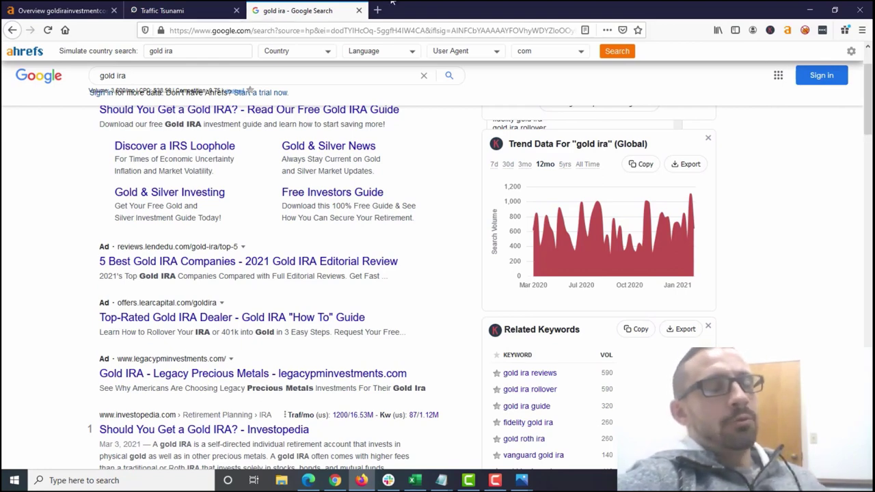
Replace the Google query with "best gold ira investment company" without running the search.
{"action": "left_click", "coordinate": [160, 75]}
{"action": "triple_click", "coordinate": [102, 77]}
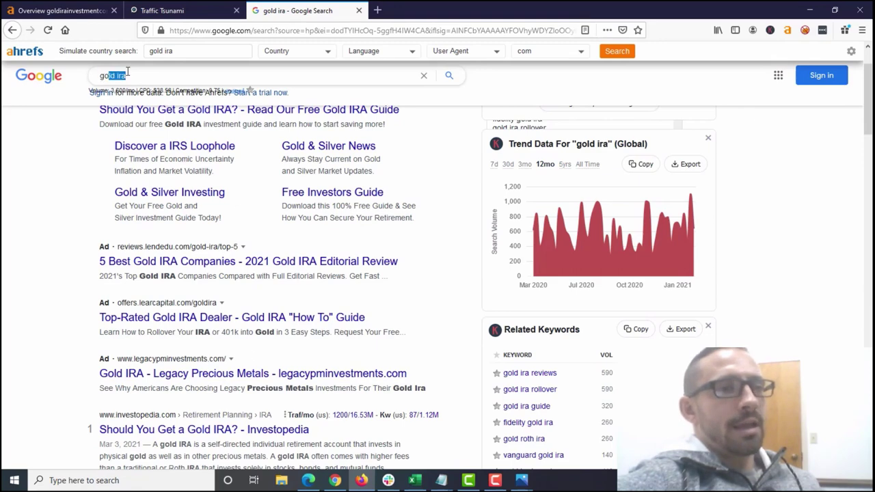
{"action": "left_click", "coordinate": [174, 66]}
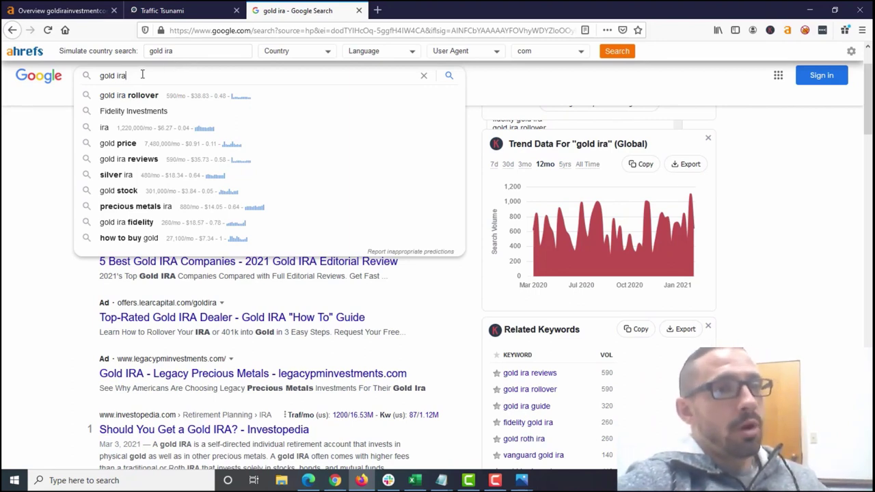
{"action": "left_click_drag", "start_coordinate": [143, 74], "coordinate": [84, 77]}
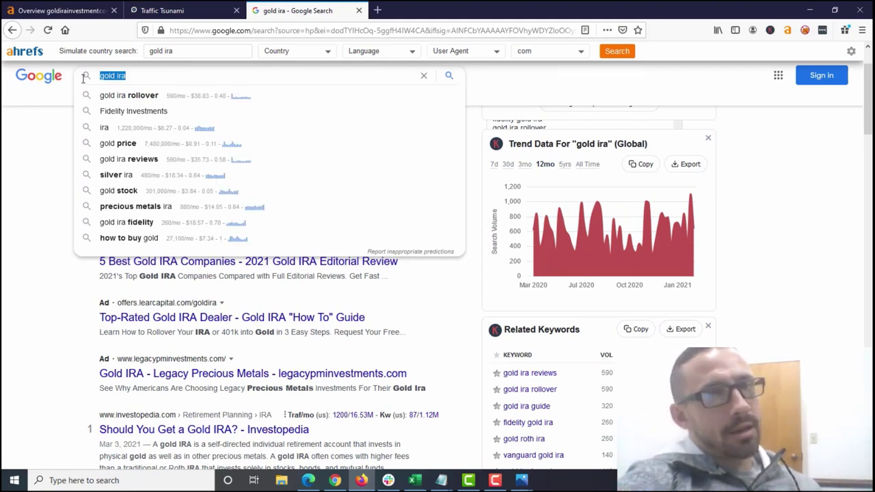
{"action": "left_click", "coordinate": [144, 76]}
{"action": "left_click_drag", "start_coordinate": [143, 75], "coordinate": [93, 80]}
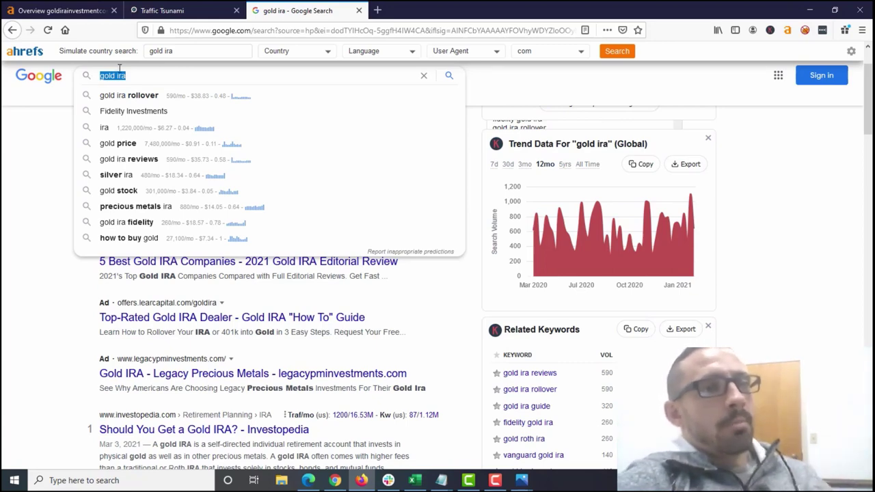
{"action": "type", "text": "best gold "}
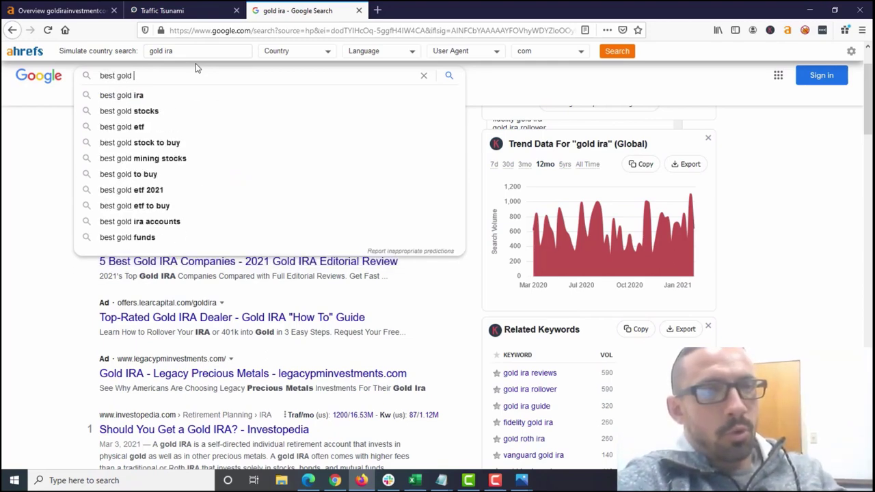
{"action": "type", "text": "ira investment company"}
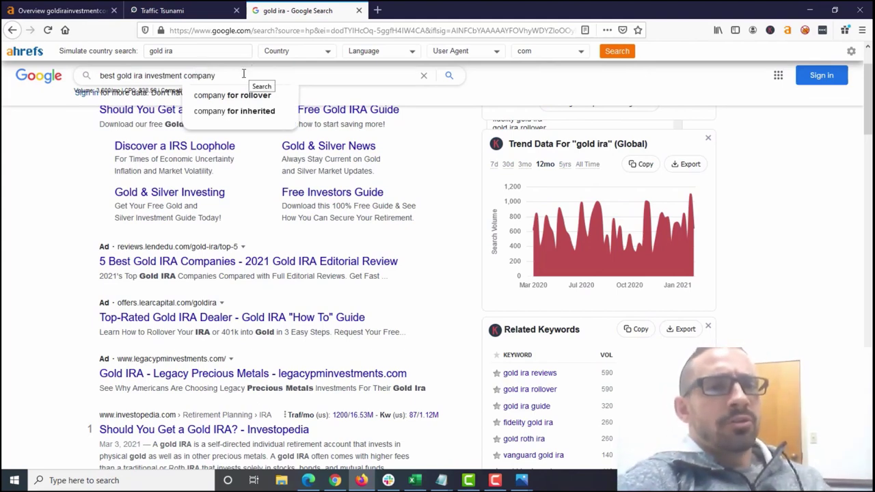
{"action": "left_click_drag", "start_coordinate": [227, 76], "coordinate": [96, 78]}
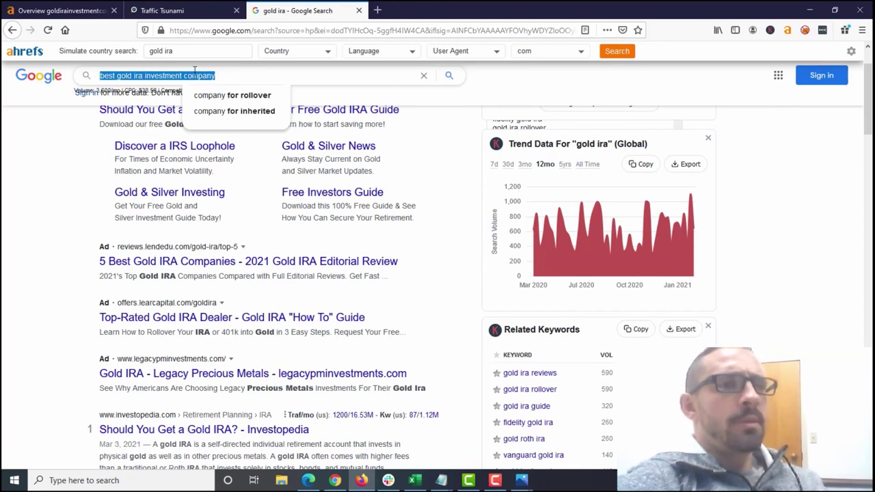
{"action": "left_click", "coordinate": [231, 75]}
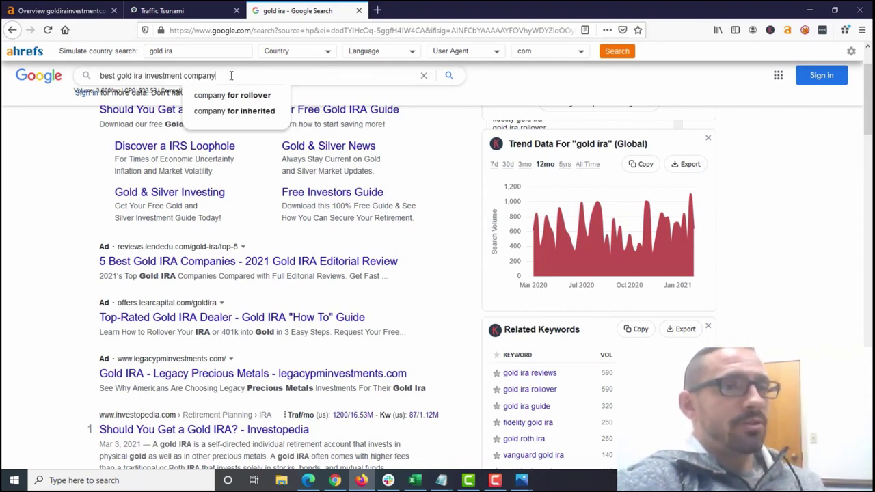
{"action": "left_click_drag", "start_coordinate": [231, 76], "coordinate": [98, 77]}
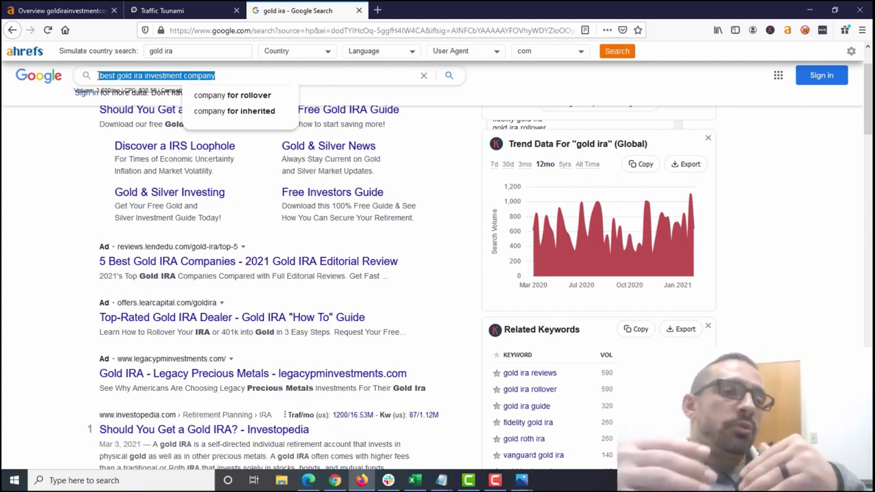
{"action": "left_click", "coordinate": [230, 80]}
{"action": "left_click_drag", "start_coordinate": [230, 80], "coordinate": [82, 79]}
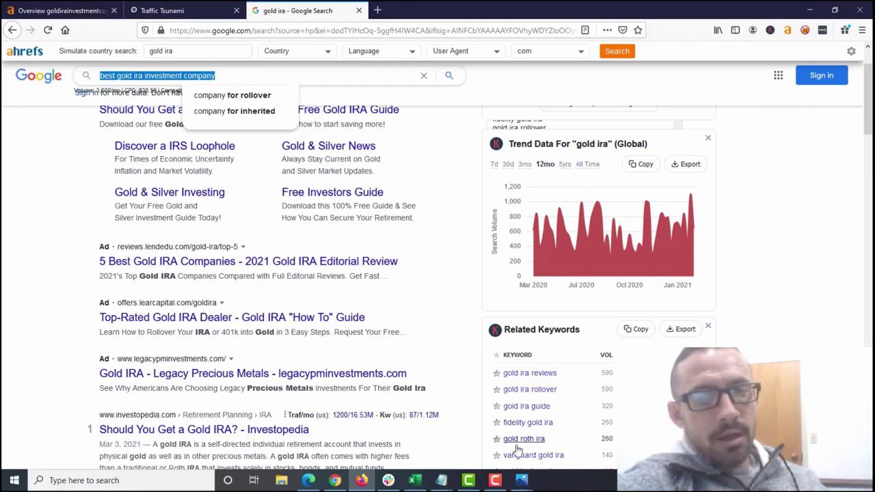
View the goldco-payment.png screenshot in Photos, then minimize it to return to the Google page.
{"action": "left_click", "coordinate": [523, 482]}
{"action": "left_click", "coordinate": [571, 438]}
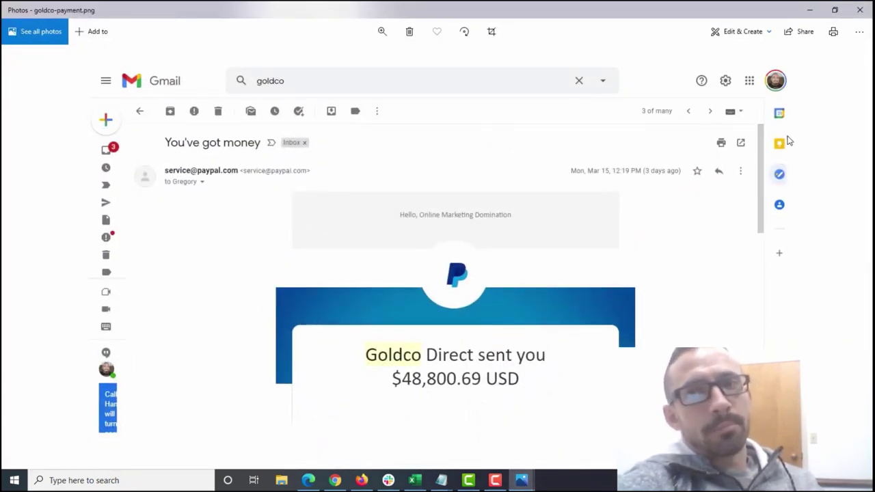
{"action": "left_click", "coordinate": [811, 12]}
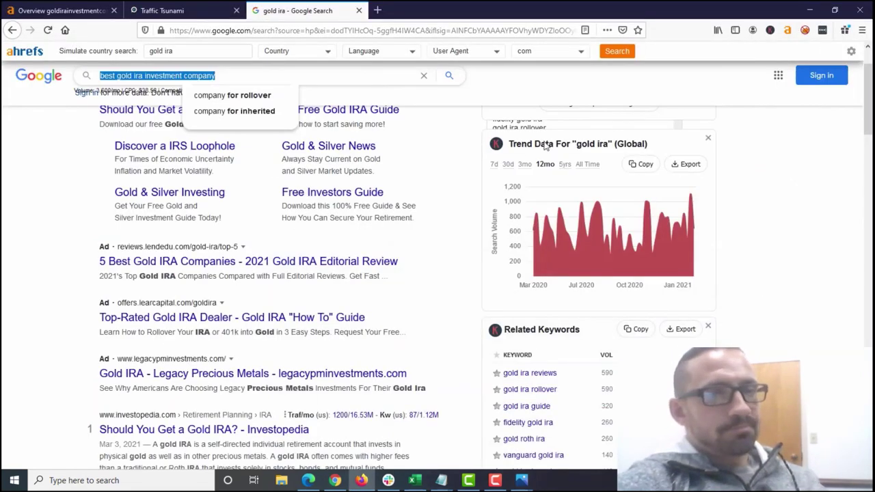
{"action": "left_click", "coordinate": [454, 198]}
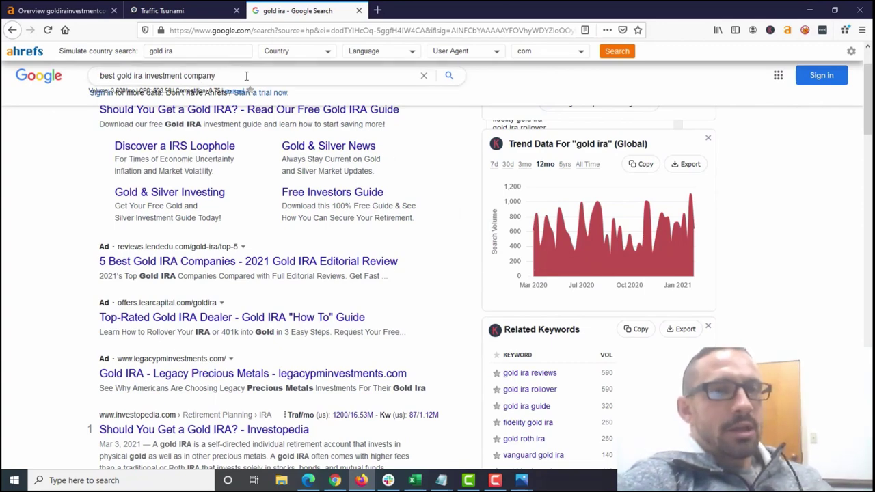
{"action": "left_click_drag", "start_coordinate": [232, 74], "coordinate": [93, 75]}
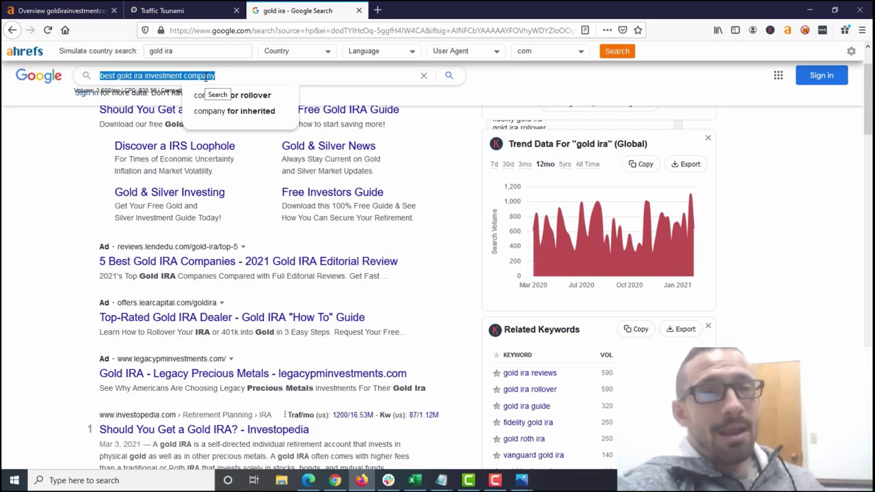
{"action": "left_click_drag", "start_coordinate": [209, 77], "coordinate": [92, 80]}
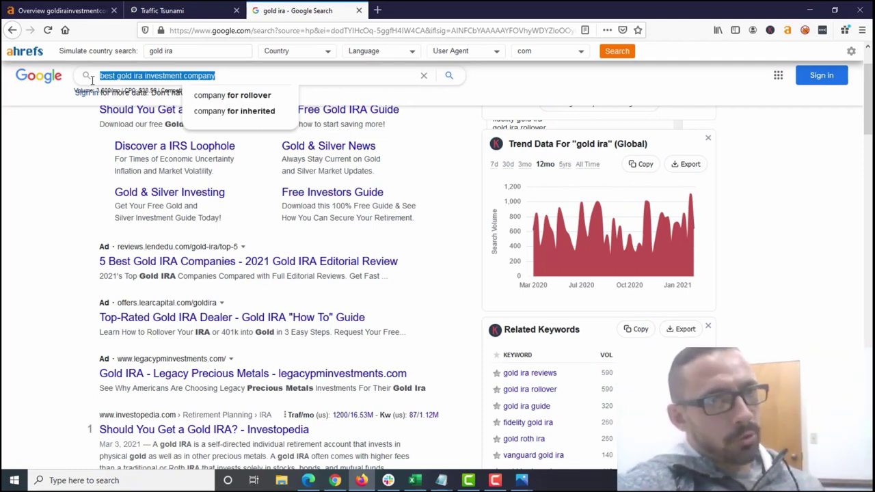
{"action": "left_click", "coordinate": [250, 77]}
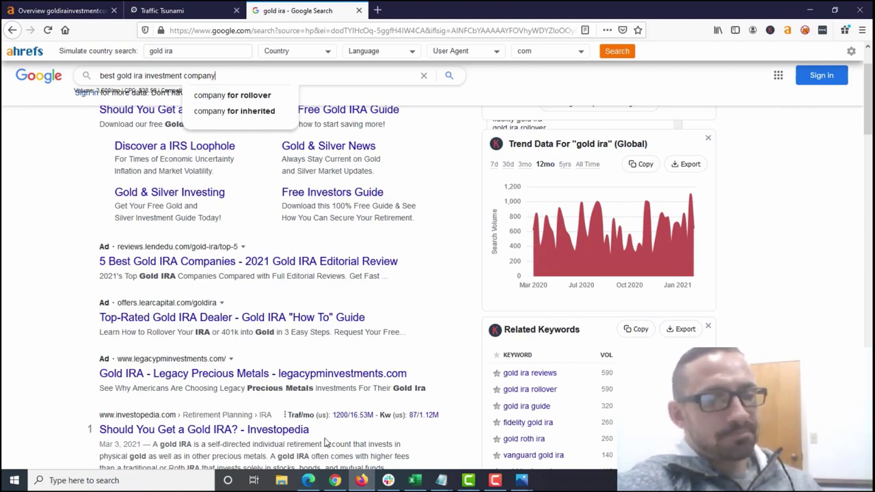
Return to the training document in Edge and highlight the whole bulleted keyword list, from "Goldco reviews" to "gold investment".
{"action": "left_click", "coordinate": [308, 480]}
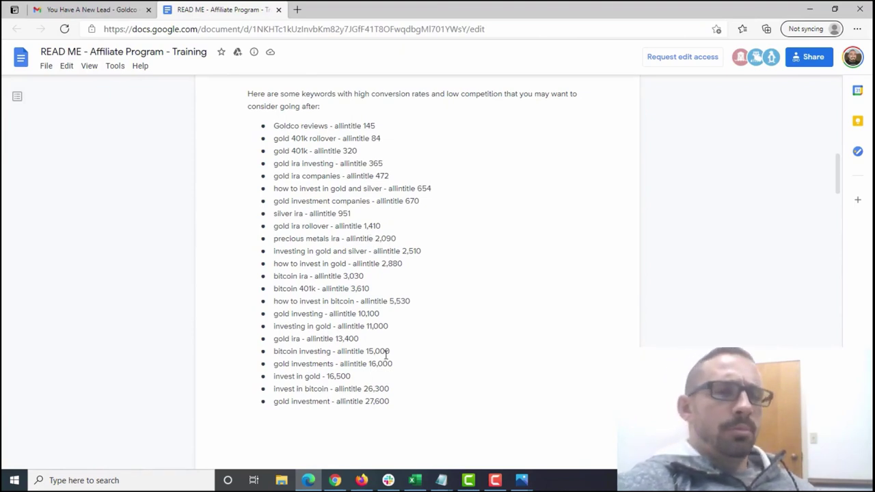
{"action": "left_click_drag", "start_coordinate": [400, 401], "coordinate": [267, 132]}
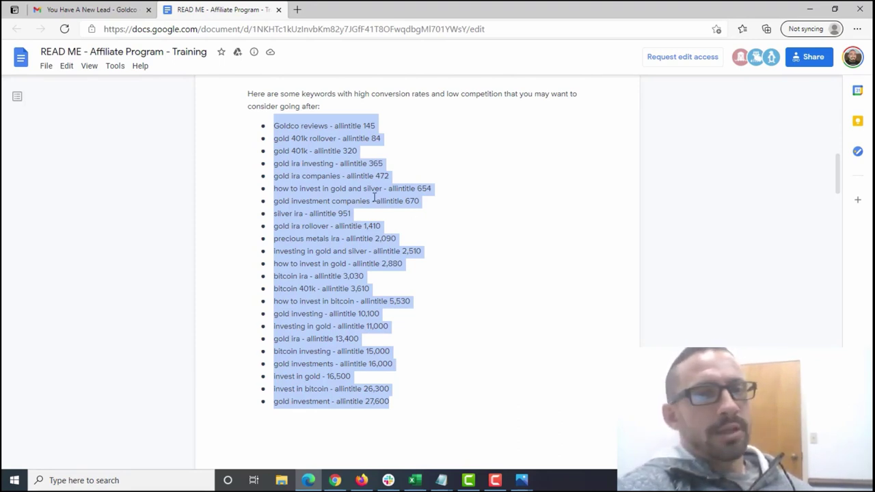
Bring up the Notepad note with the signup links, highlight the domain GoldIRAInvestmentCompanies.net, and minimize the note.
{"action": "mouse_move", "coordinate": [450, 486]}
{"action": "left_click", "coordinate": [443, 459]}
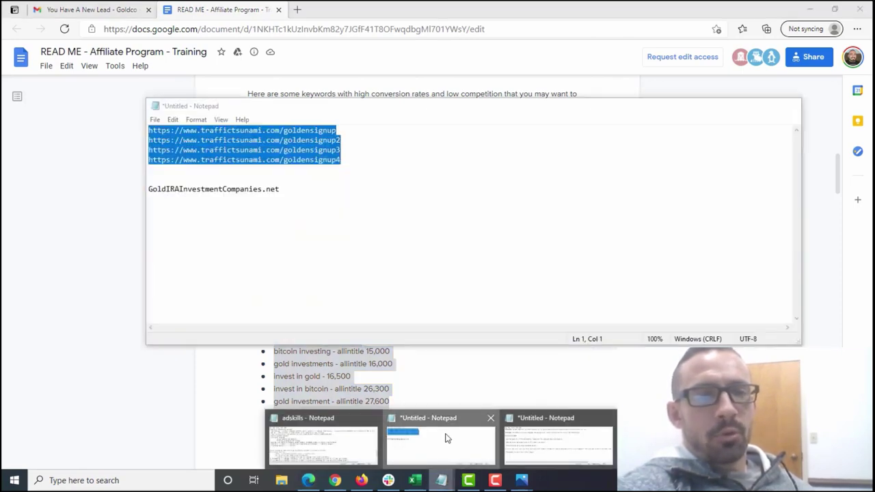
{"action": "left_click_drag", "start_coordinate": [289, 189], "coordinate": [144, 195]}
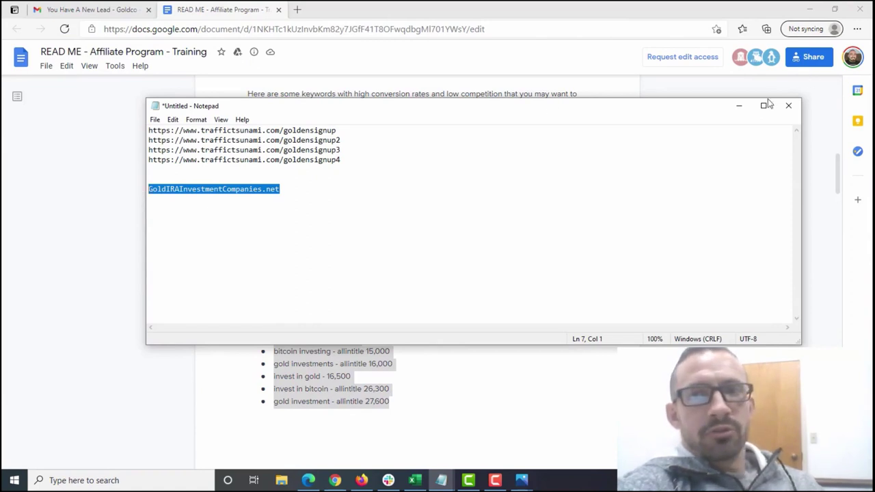
{"action": "left_click", "coordinate": [740, 107]}
Highlight the keyword "gold ira companies" in the document and bring back the Notepad note containing the domain.
{"action": "left_click", "coordinate": [358, 180]}
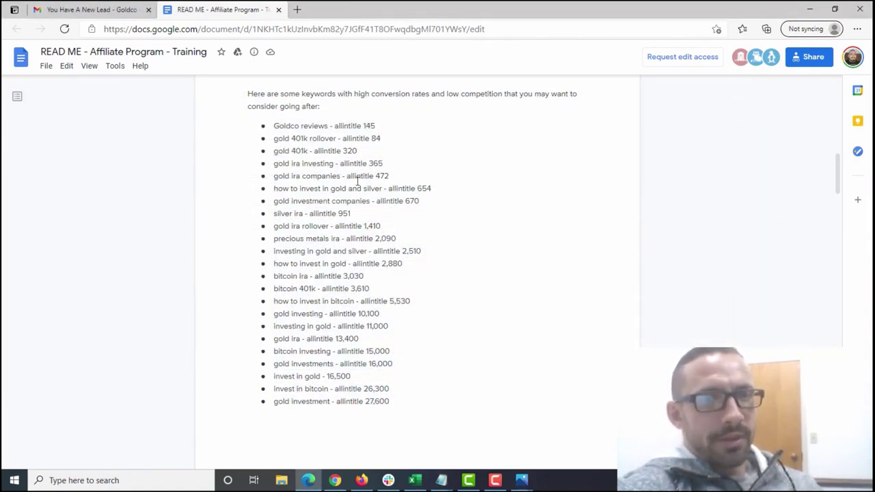
{"action": "left_click_drag", "start_coordinate": [340, 176], "coordinate": [274, 176]}
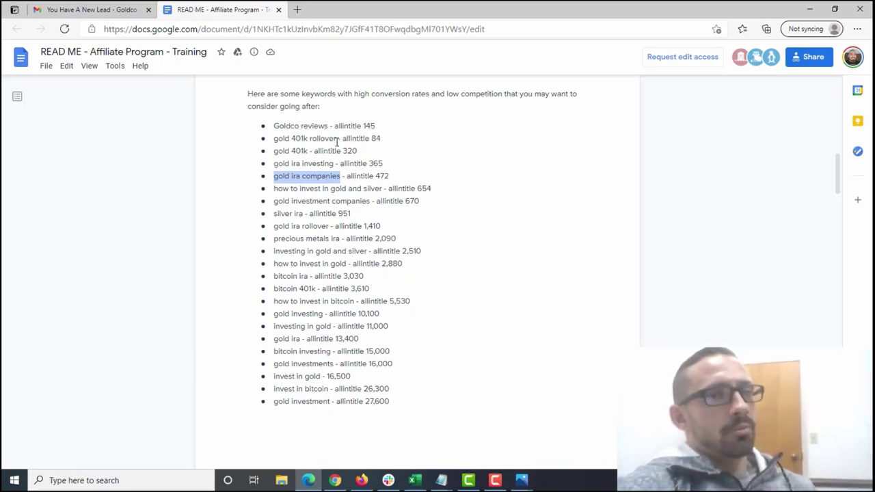
{"action": "left_click", "coordinate": [443, 481]}
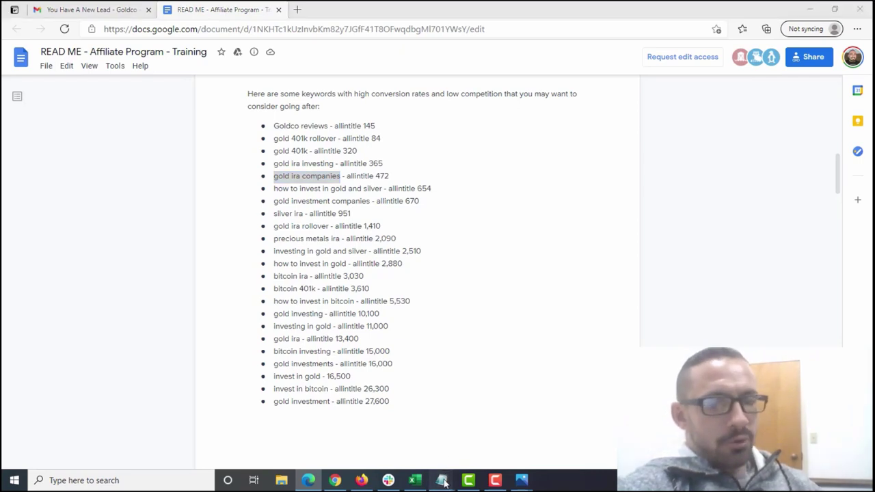
{"action": "left_click", "coordinate": [453, 446]}
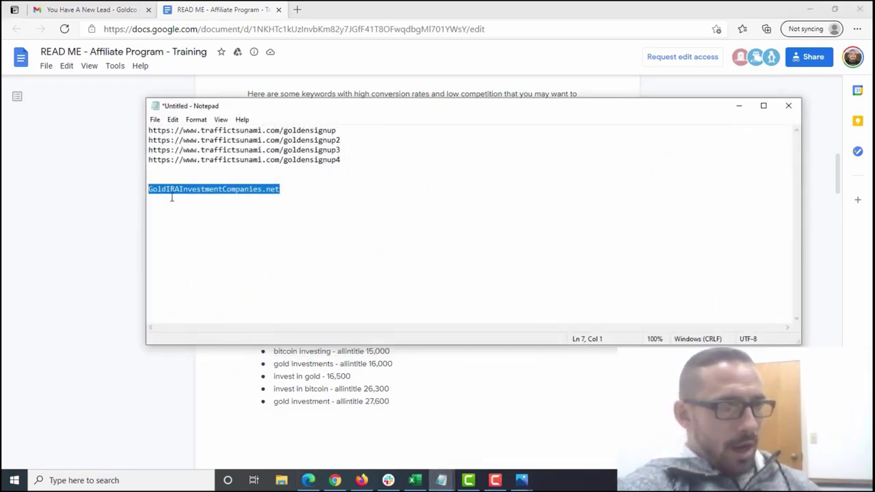
Copy "GoldIRAInvestmentCompanies" from the domain line in the Notepad note, leaving out the ".net" ending.
{"action": "left_click", "coordinate": [243, 193]}
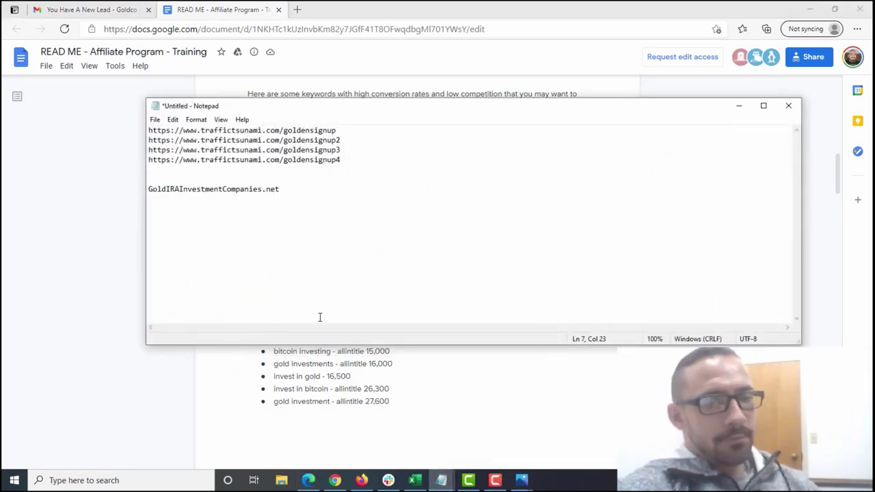
{"action": "left_click", "coordinate": [263, 189]}
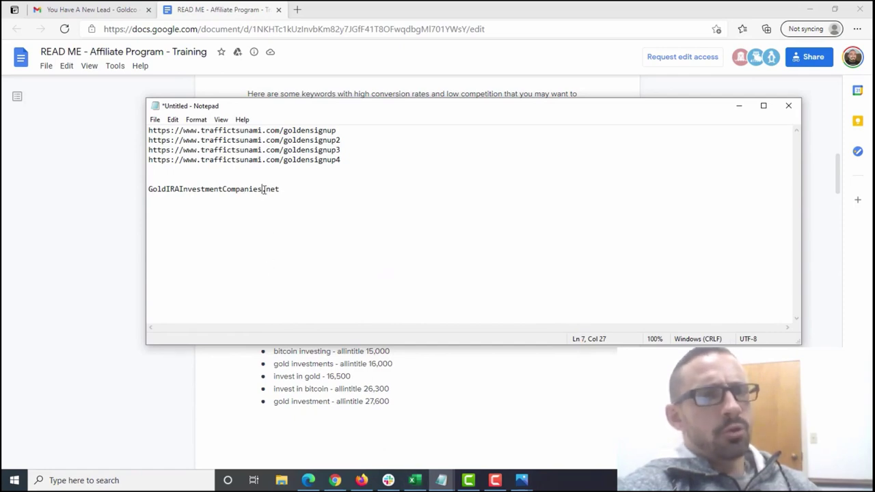
{"action": "left_click_drag", "start_coordinate": [263, 189], "coordinate": [144, 191]}
{"action": "key", "text": "ctrl+c"}
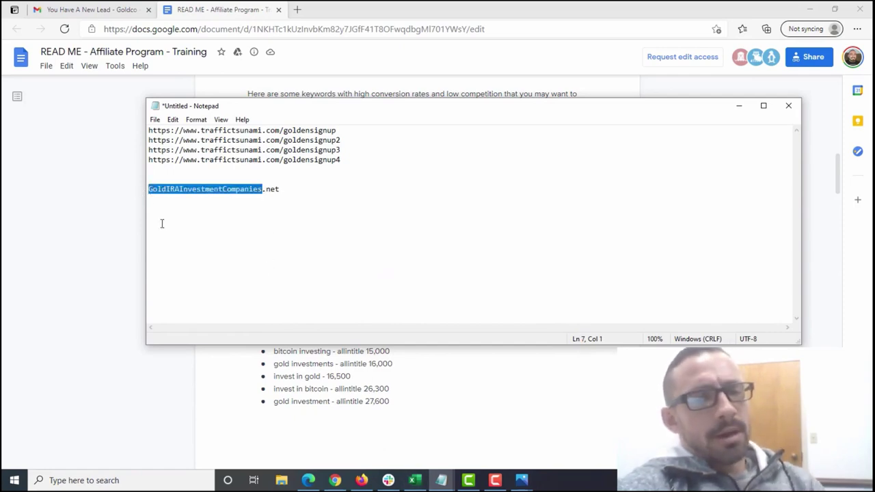
Switch to Firefox, replace the Google query with the copied domain name, separate its words with spaces, and search for "Gold IRA Investment Companies".
{"action": "left_click", "coordinate": [361, 480]}
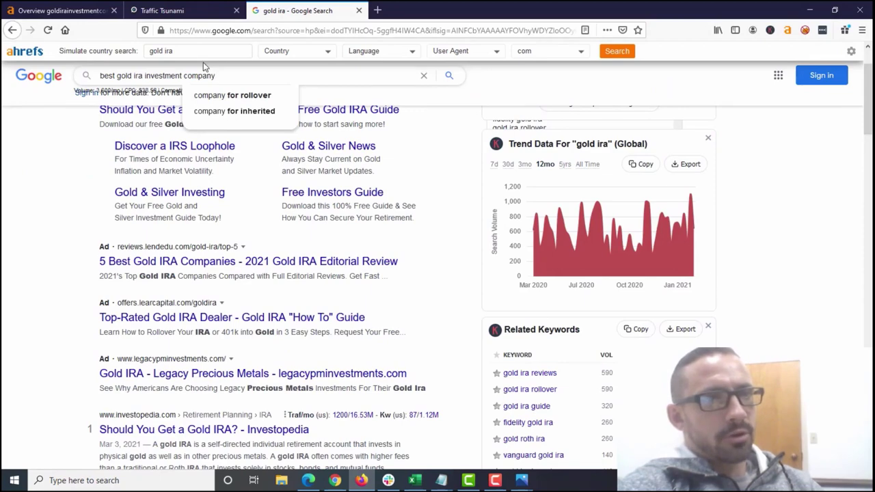
{"action": "left_click_drag", "start_coordinate": [228, 78], "coordinate": [10, 94]}
{"action": "key", "text": "ctrl+v"}
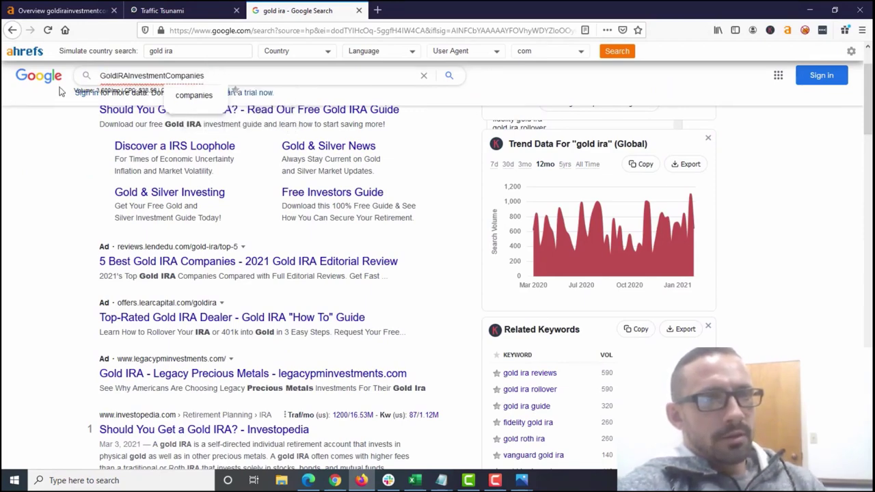
{"action": "left_click", "coordinate": [118, 78]}
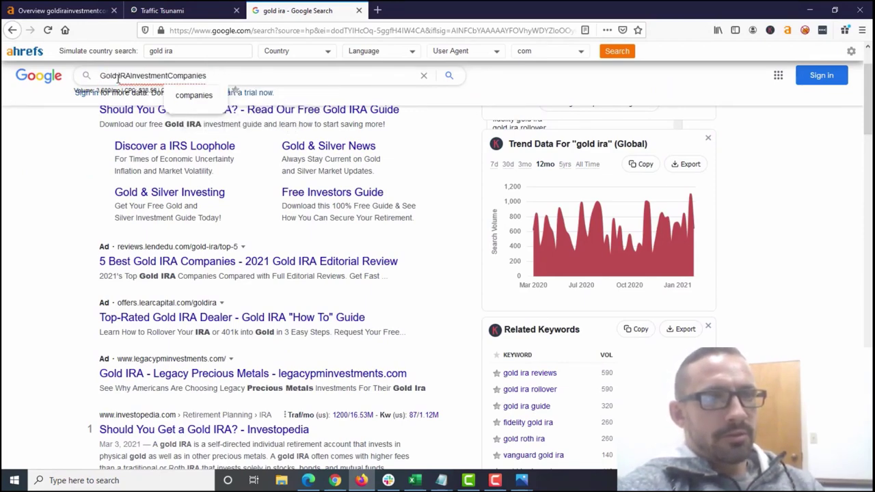
{"action": "left_click", "coordinate": [131, 78]}
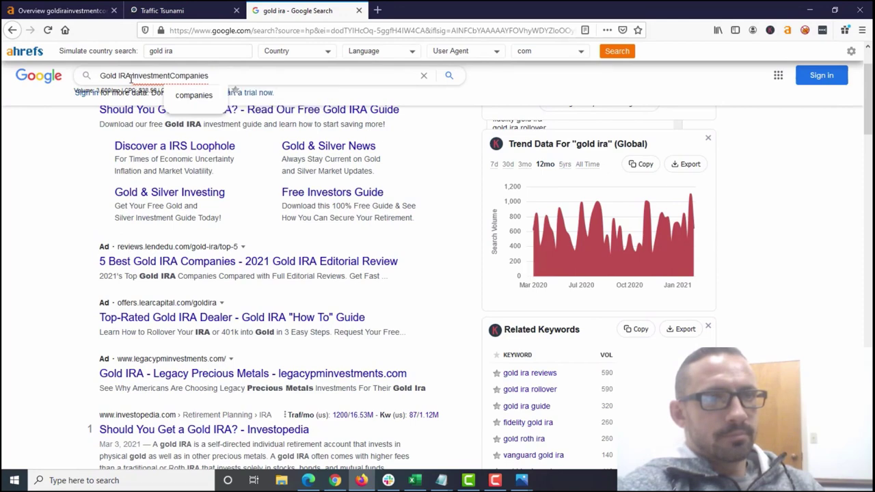
{"action": "left_click", "coordinate": [170, 77]}
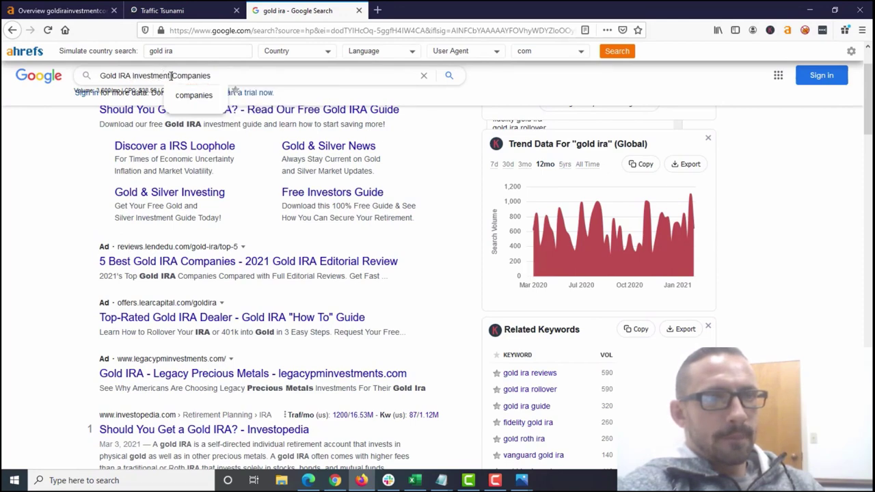
{"action": "key", "text": "Return"}
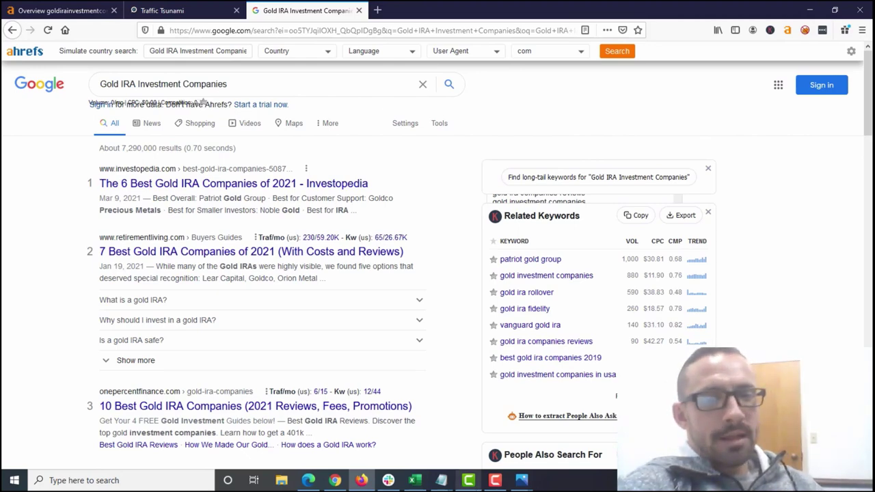
View the february-gstats.png traffic and commission screenshot in Photos, then return to the training document in Edge.
{"action": "mouse_move", "coordinate": [528, 481]}
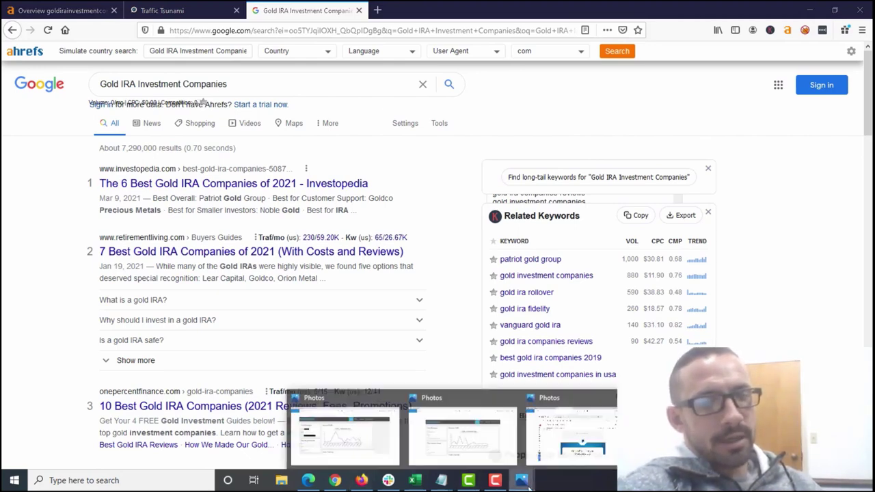
{"action": "left_click", "coordinate": [357, 438]}
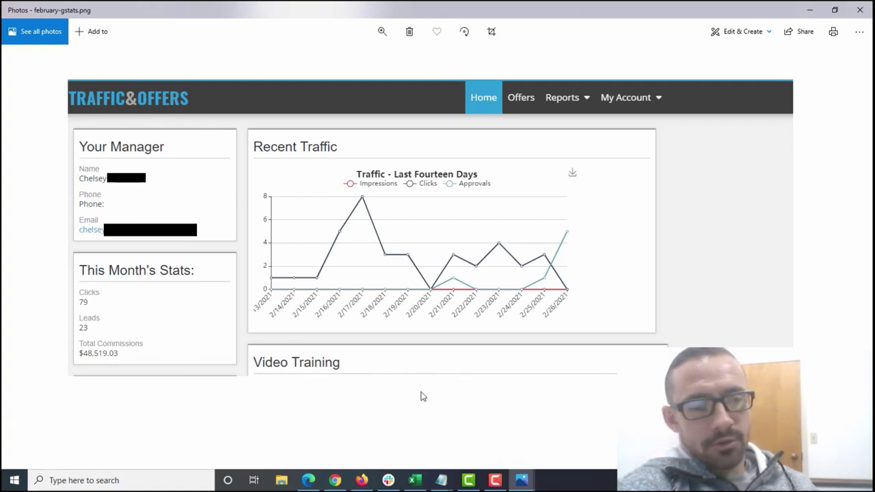
{"action": "left_click", "coordinate": [311, 479]}
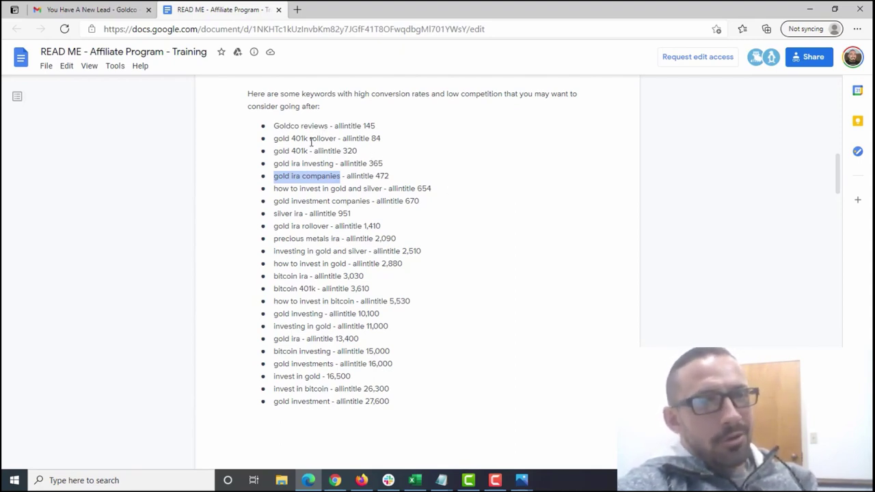
Highlight the keyword "gold 401k rollover" and then "gold ira companies" in the document's keyword list, and clear the selection.
{"action": "left_click", "coordinate": [281, 141]}
{"action": "left_click_drag", "start_coordinate": [313, 151], "coordinate": [283, 151]}
{"action": "left_click_drag", "start_coordinate": [337, 140], "coordinate": [274, 139]}
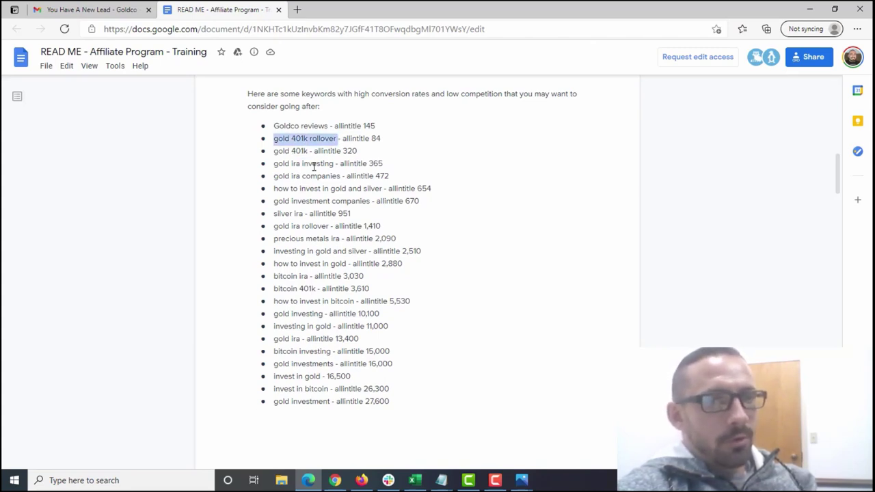
{"action": "left_click_drag", "start_coordinate": [343, 175], "coordinate": [273, 175]}
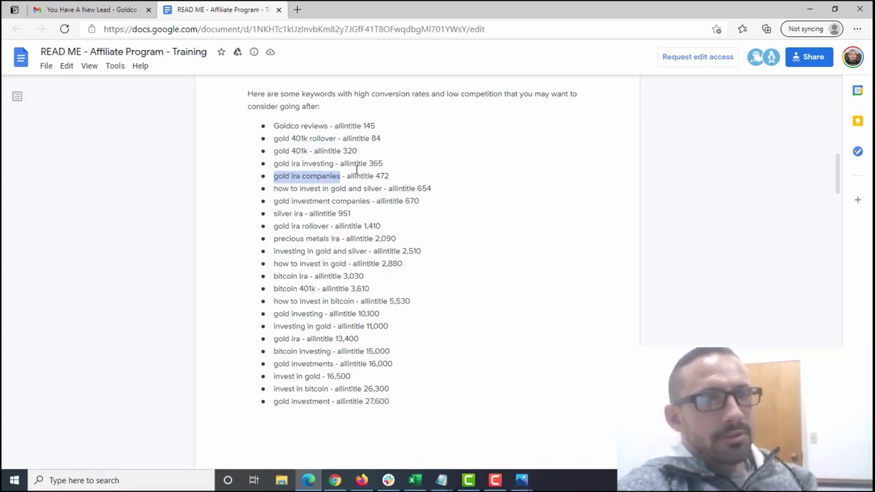
{"action": "left_click", "coordinate": [394, 178]}
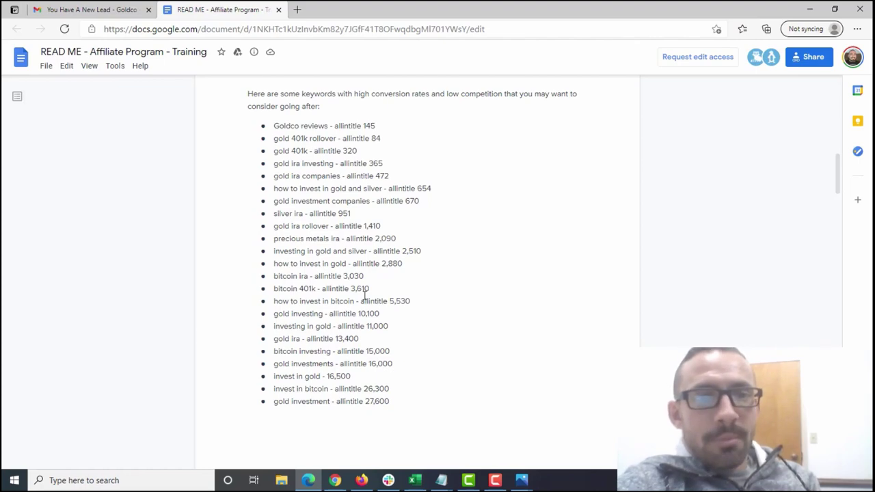
Switch to Firefox, search Google for the suggested phrase "precious metals ira companies", and highlight the query text briefly.
{"action": "left_click", "coordinate": [361, 480]}
{"action": "triple_click", "coordinate": [244, 88]}
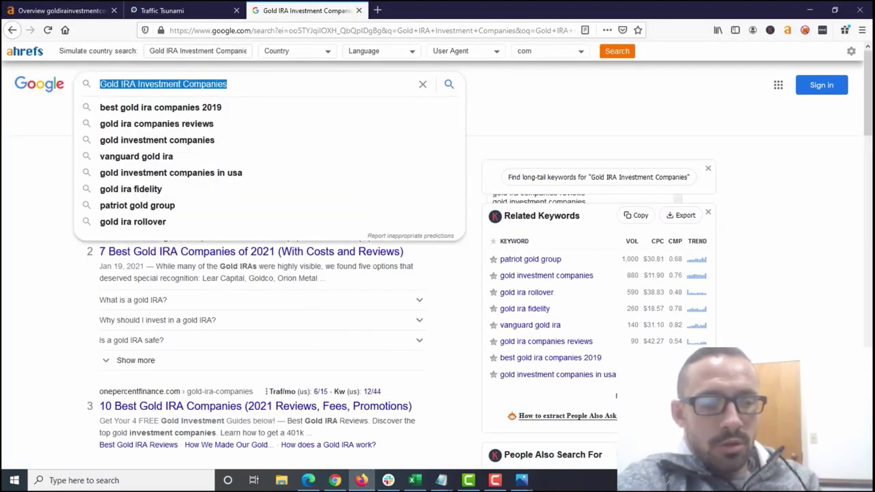
{"action": "type", "text": "precious me"}
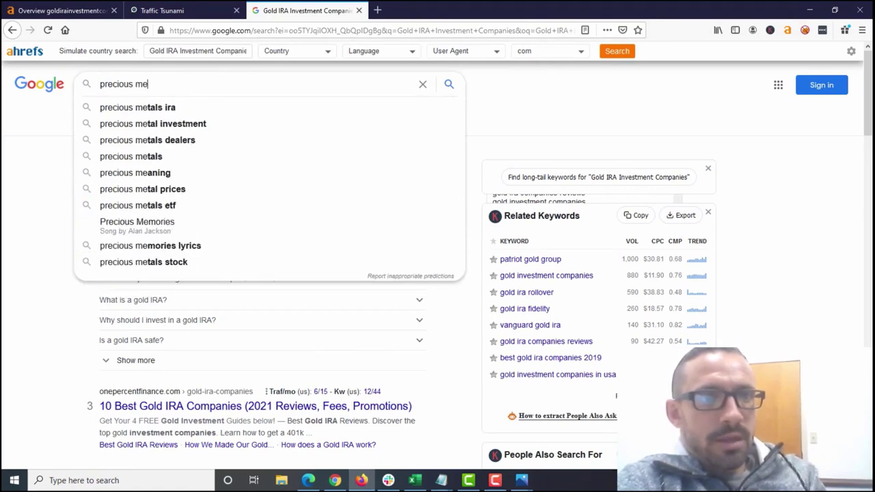
{"action": "type", "text": "tals ira"}
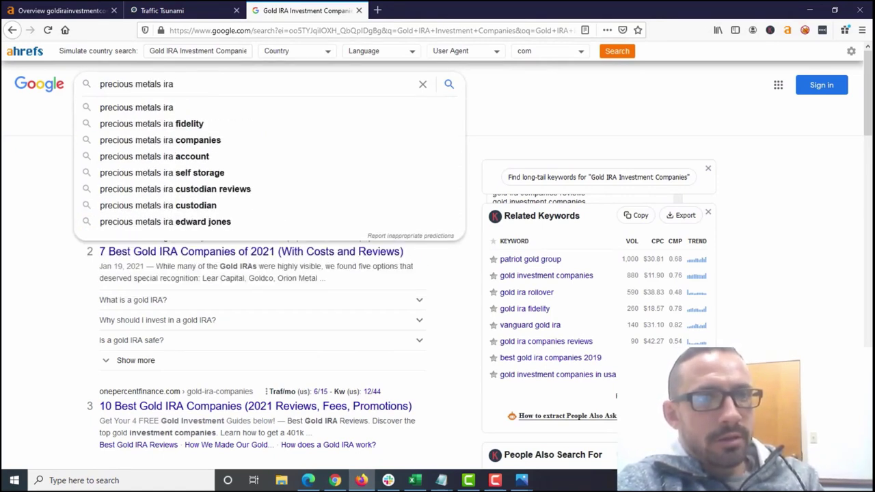
{"action": "left_click", "coordinate": [198, 141]}
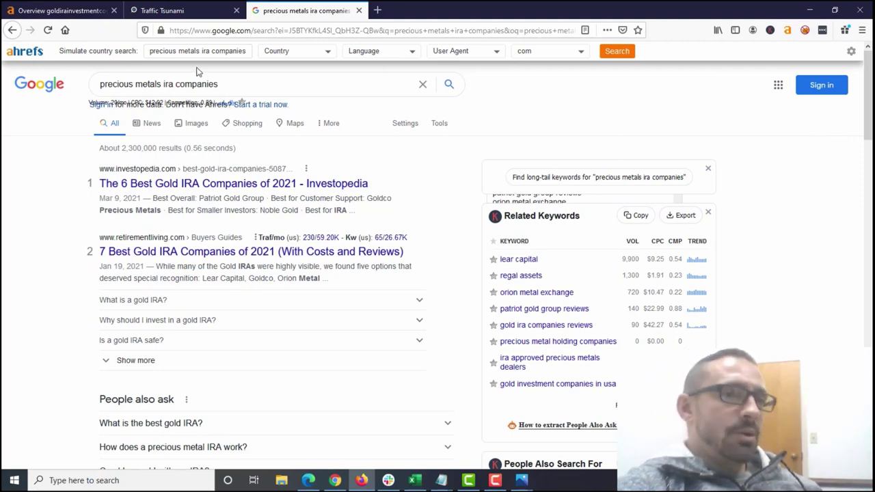
{"action": "triple_click", "coordinate": [235, 82]}
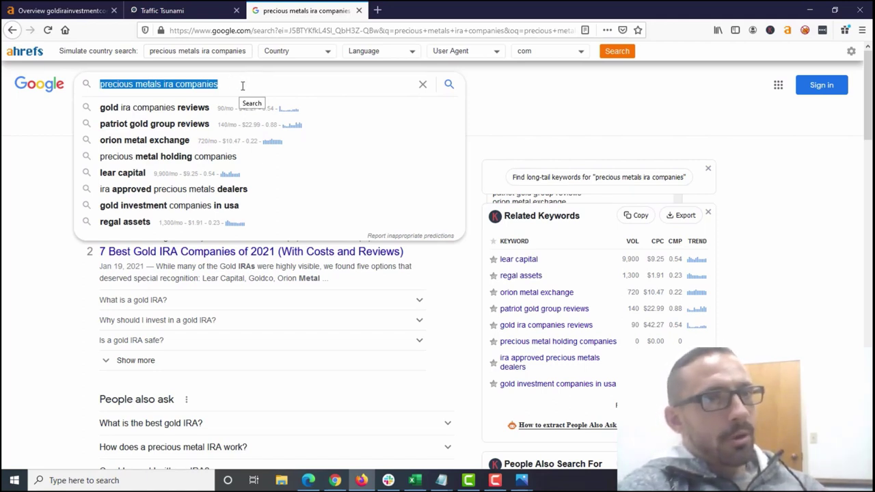
{"action": "left_click", "coordinate": [246, 86]}
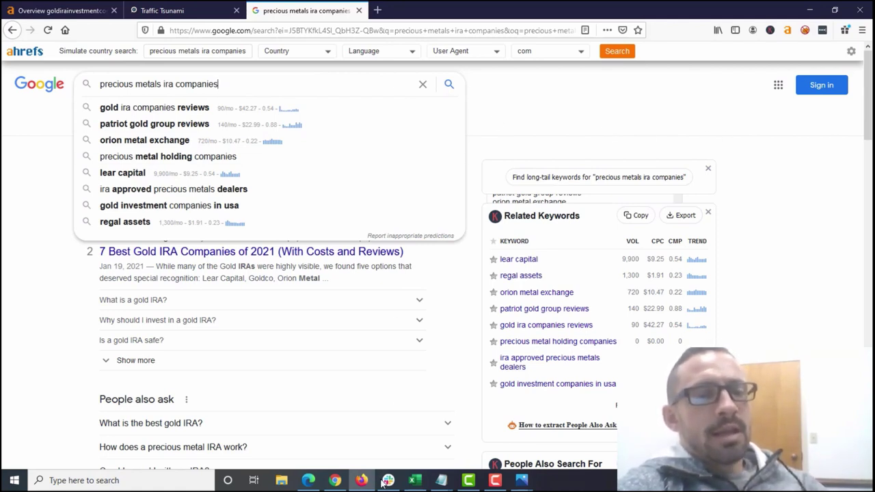
Return to the training document in Edge and highlight the keyword "Goldco reviews".
{"action": "left_click", "coordinate": [308, 480]}
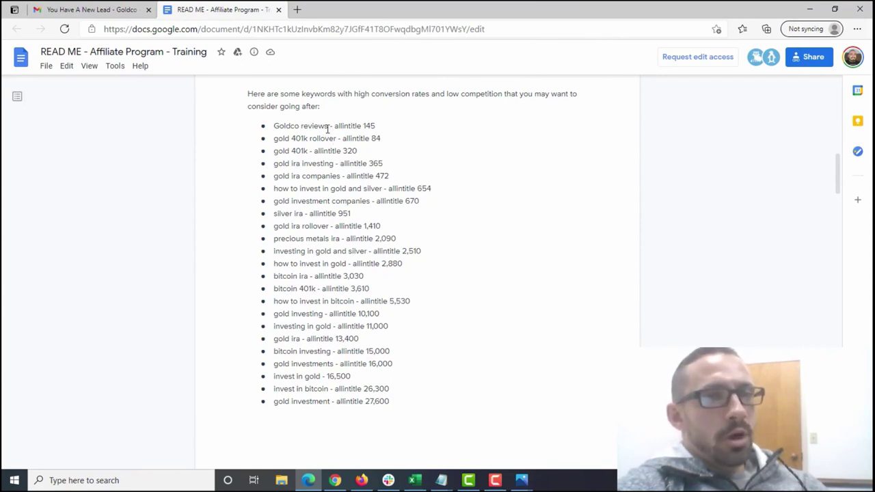
{"action": "left_click_drag", "start_coordinate": [328, 127], "coordinate": [276, 128]}
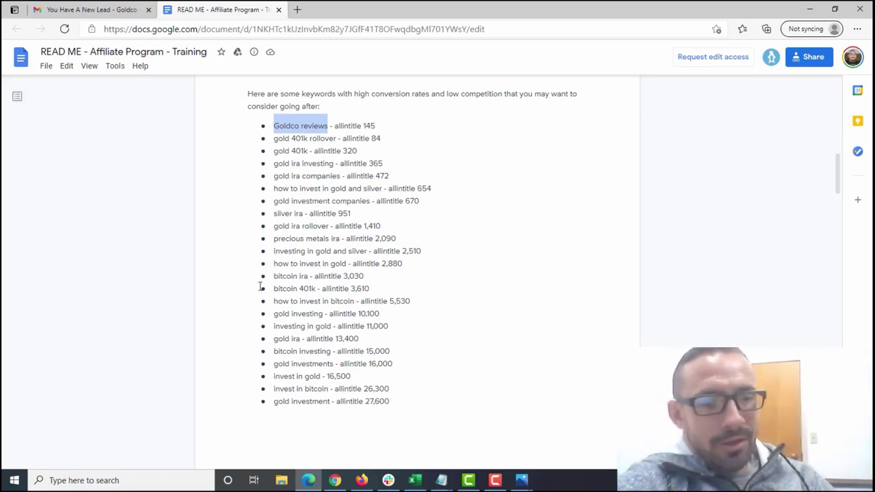
Switch to the incognito Chrome window and search Google for "gold ira companies" in a new tab.
{"action": "left_click", "coordinate": [334, 480]}
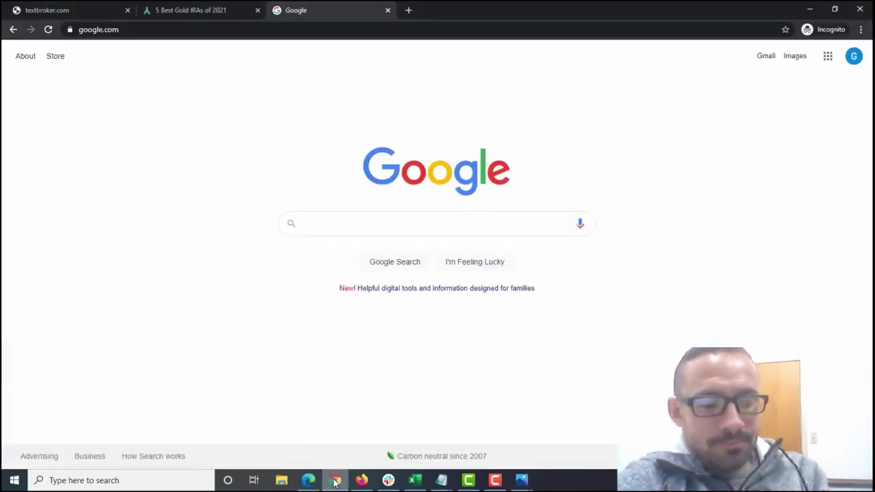
{"action": "key", "text": "ctrl+t"}
{"action": "type", "text": "gold "}
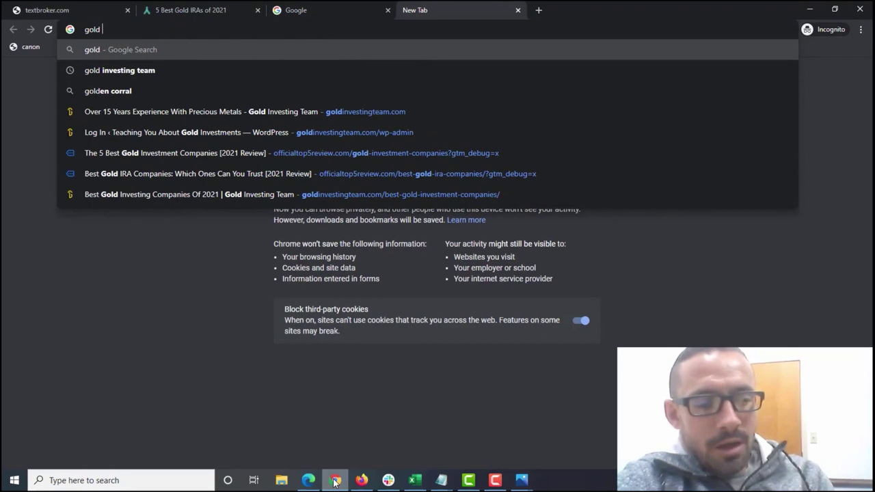
{"action": "type", "text": "i"}
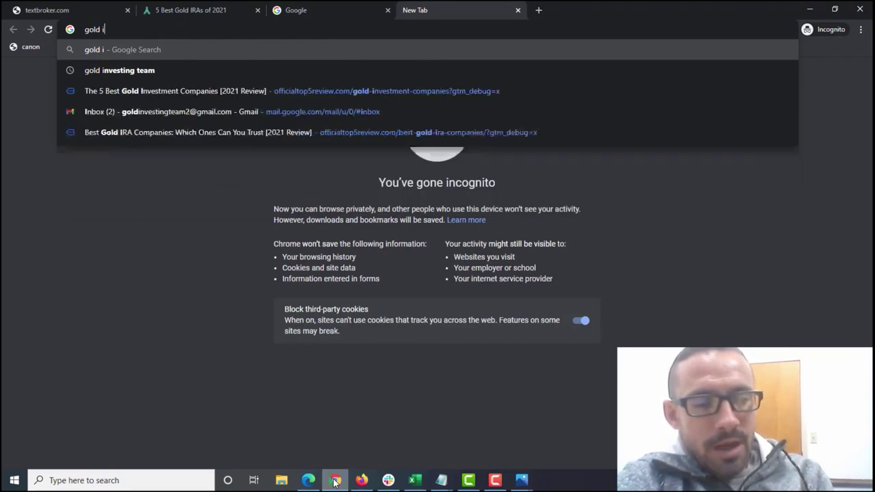
{"action": "type", "text": "ra companies"}
{"action": "key", "text": "Return"}
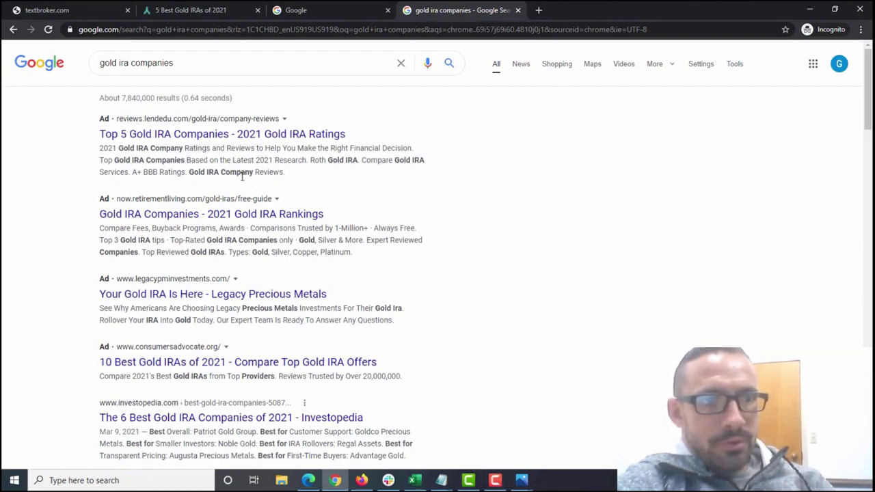
Open the LendEDU ad "Top 5 Gold IRA Companies - 2021 Gold IRA Ratings" and review its ranked companies down to Goldco.
{"action": "left_click", "coordinate": [260, 139]}
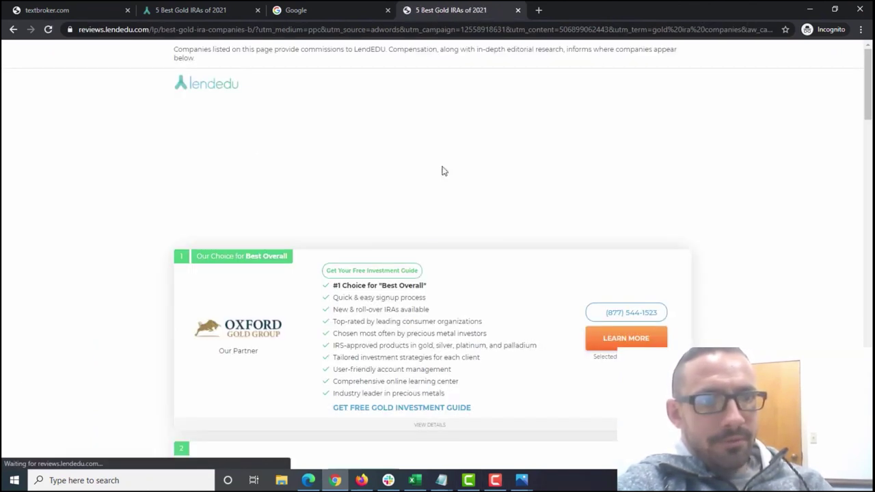
{"action": "scroll", "coordinate": [442, 171], "scroll_direction": "down", "scroll_amount": 3}
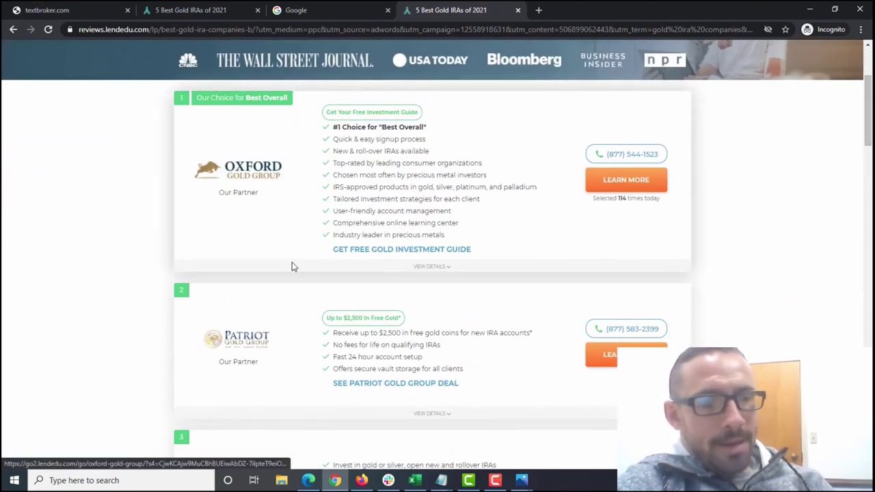
{"action": "scroll", "coordinate": [572, 239], "scroll_direction": "down", "scroll_amount": 3}
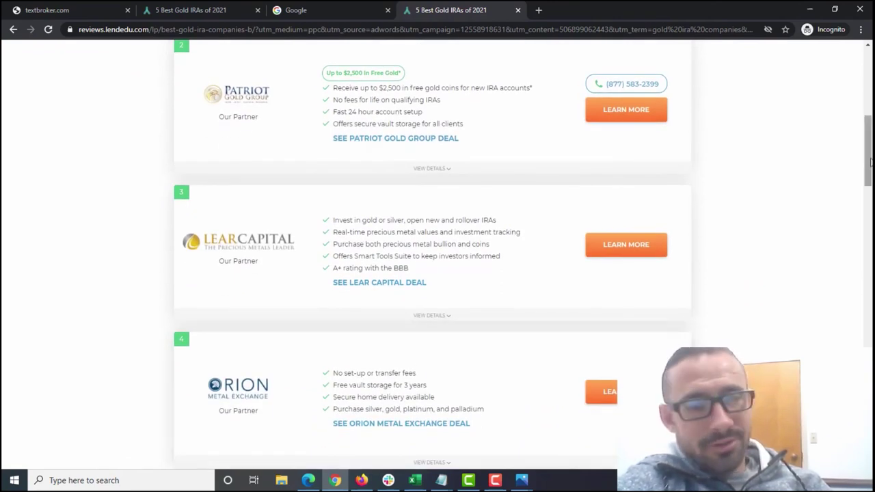
{"action": "scroll", "coordinate": [870, 162], "scroll_direction": "down", "scroll_amount": 3}
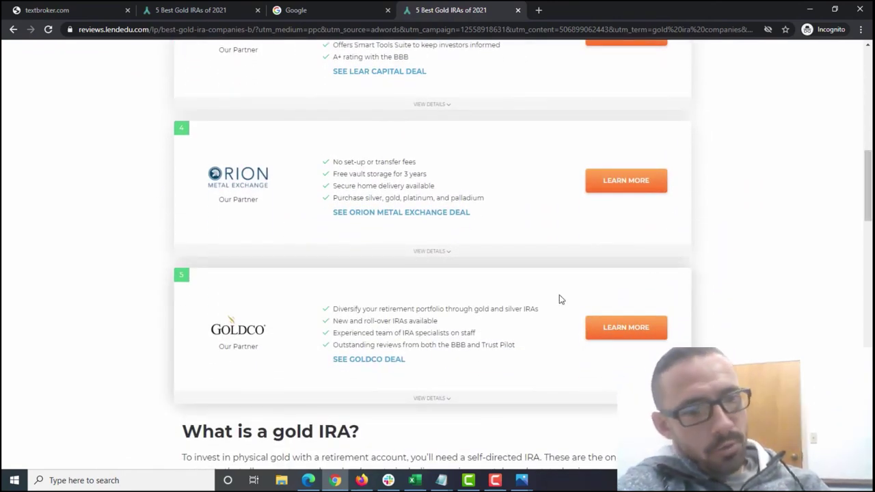
{"action": "scroll", "coordinate": [869, 185], "scroll_direction": "up", "scroll_amount": 10}
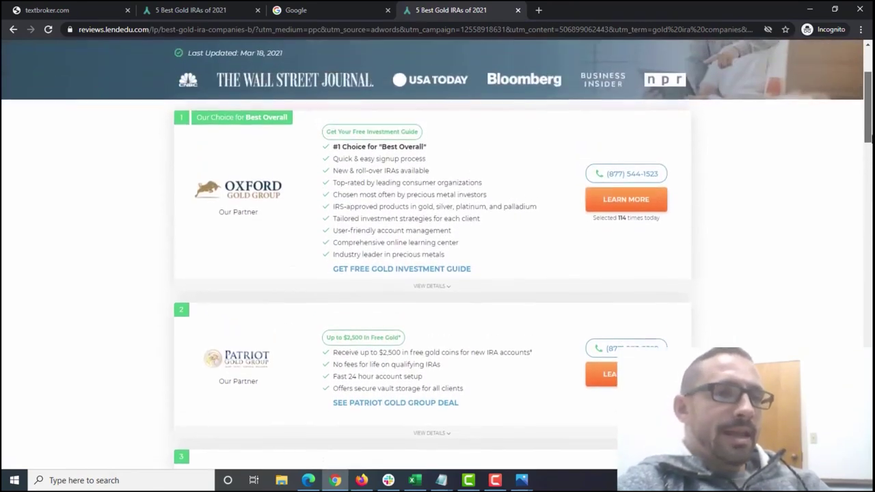
{"action": "scroll", "coordinate": [868, 184], "scroll_direction": "down", "scroll_amount": 1}
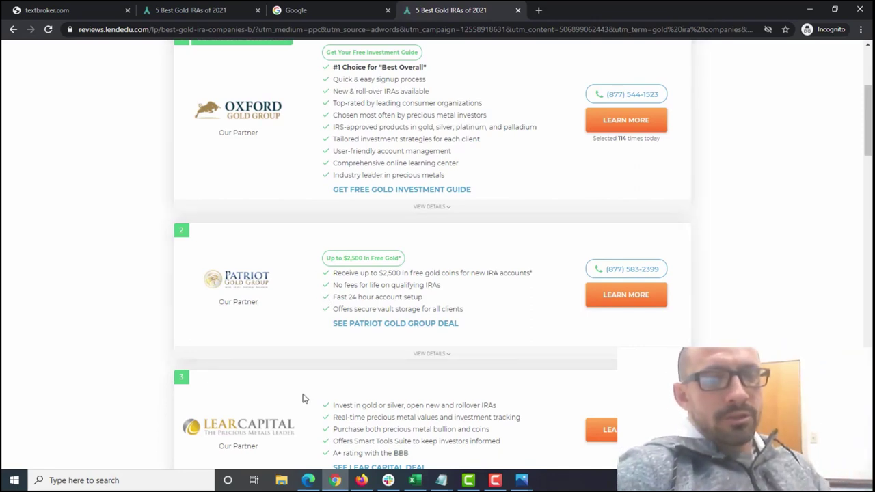
Check the keyword list in the Edge training document again, then go back to the LendEDU comparison page in Chrome.
{"action": "left_click", "coordinate": [308, 480]}
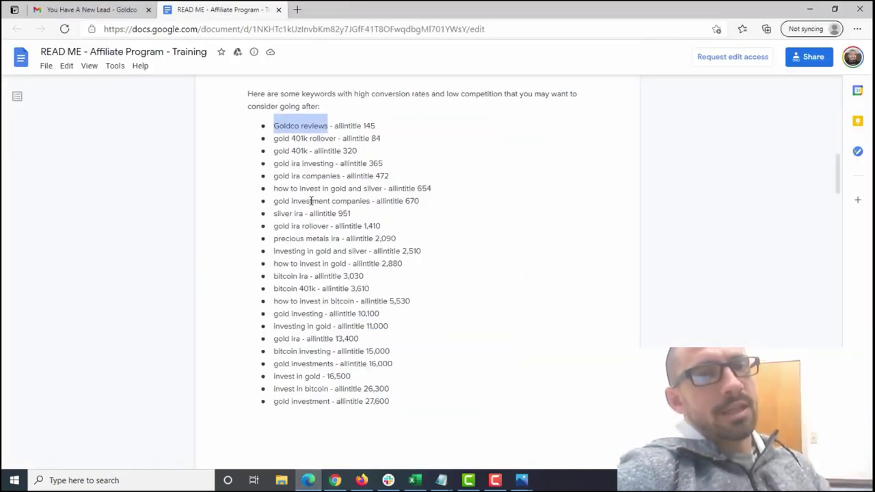
{"action": "left_click", "coordinate": [335, 481]}
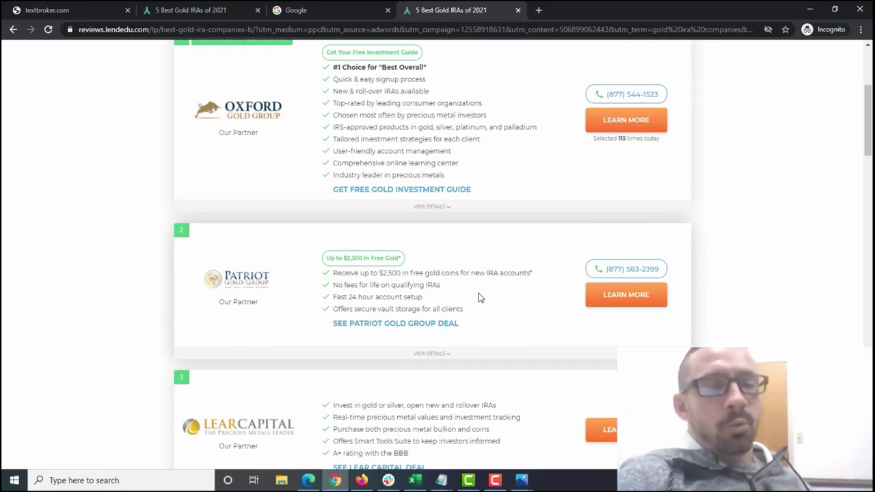
Bring up the goldco-payment.png screenshot in Photos to show the Goldco payment e-mail, then return to the comparison page.
{"action": "mouse_move", "coordinate": [522, 480]}
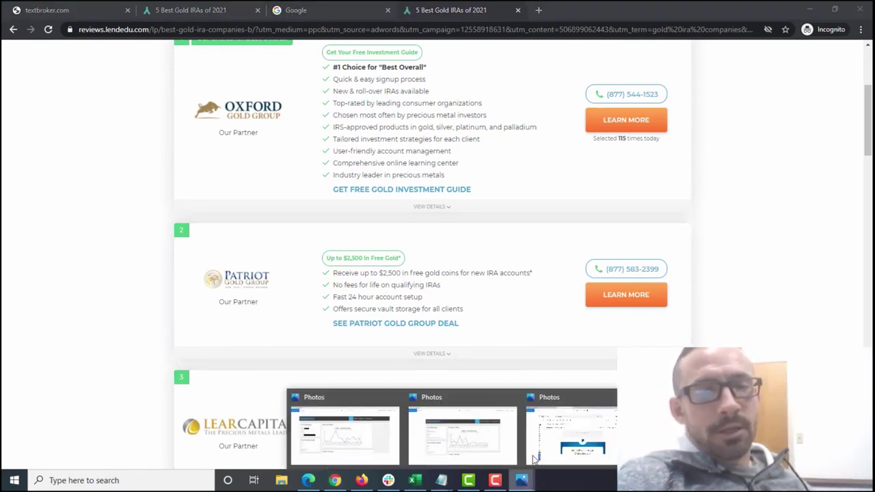
{"action": "left_click", "coordinate": [559, 425]}
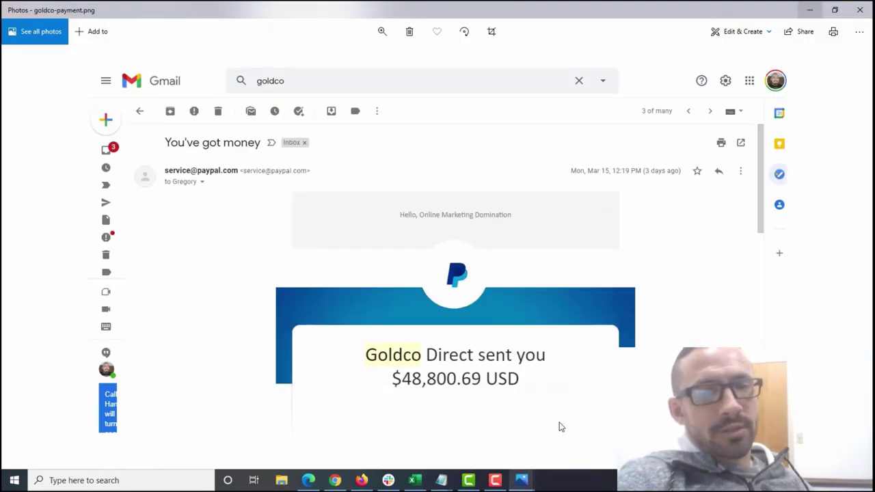
{"action": "left_click", "coordinate": [818, 10]}
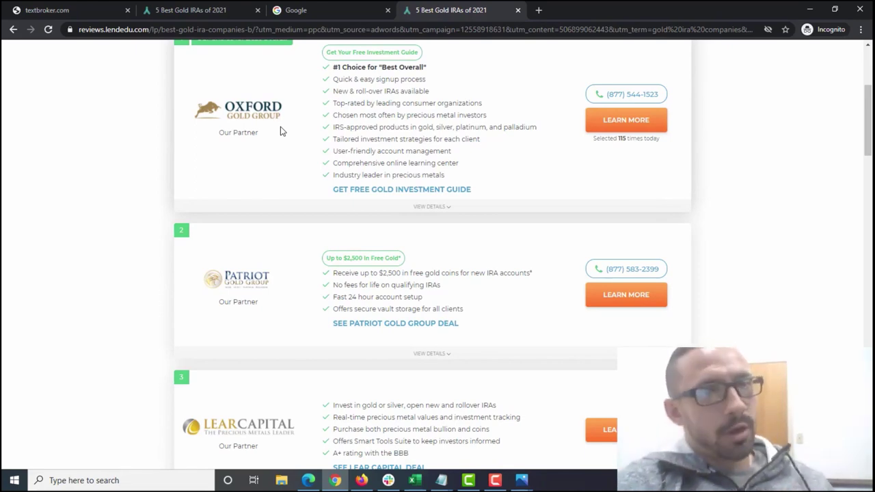
Switch to the training document in Edge and highlight the whole keyword list from "Goldco reviews" to "gold investment".
{"action": "left_click", "coordinate": [311, 480]}
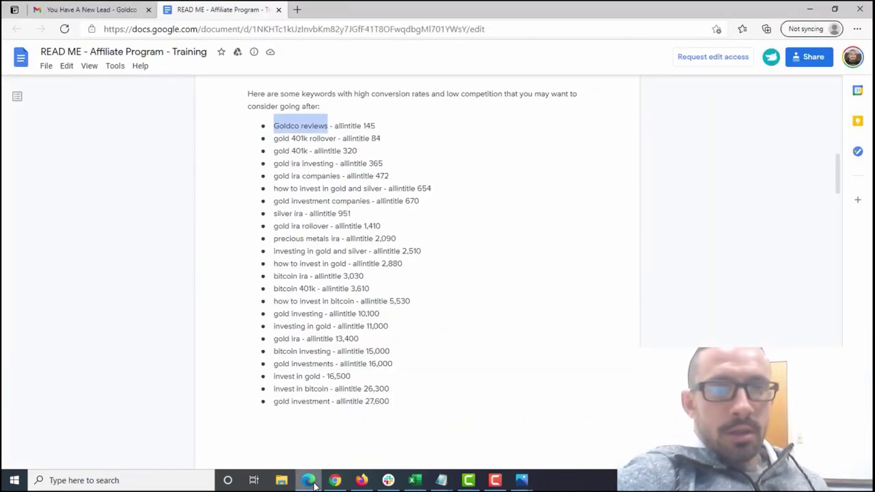
{"action": "left_click_drag", "start_coordinate": [390, 401], "coordinate": [272, 126]}
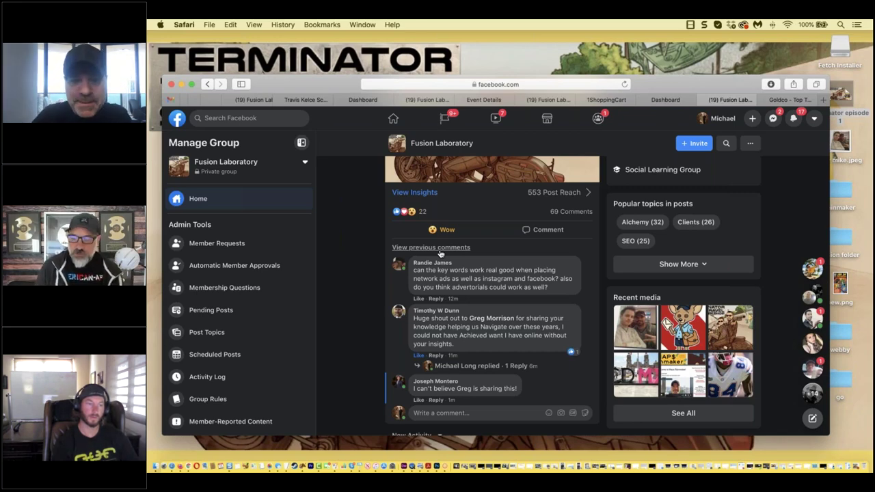
Expand the previous comments on the Fusion Laboratory Facebook group post in Safari and read from the #BOOM replies to the affiliate sign-up question.
{"action": "scroll", "coordinate": [440, 253], "scroll_direction": "down", "scroll_amount": 1}
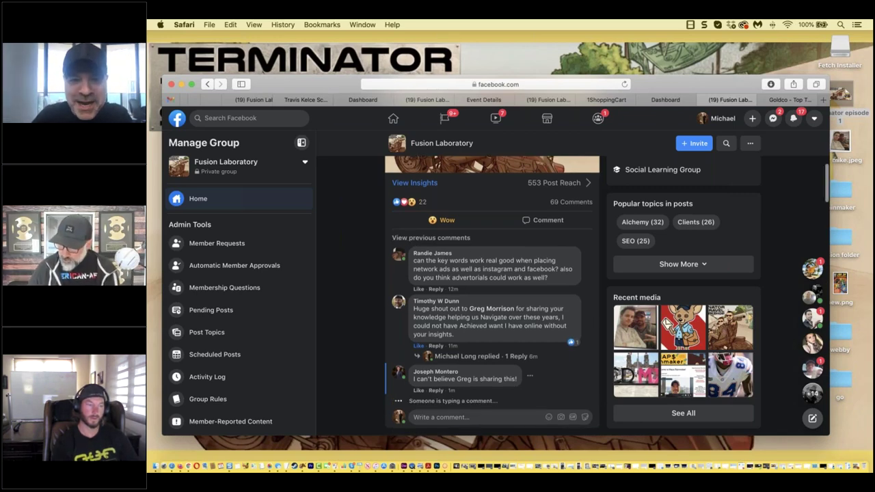
{"action": "mouse_move", "coordinate": [437, 372]}
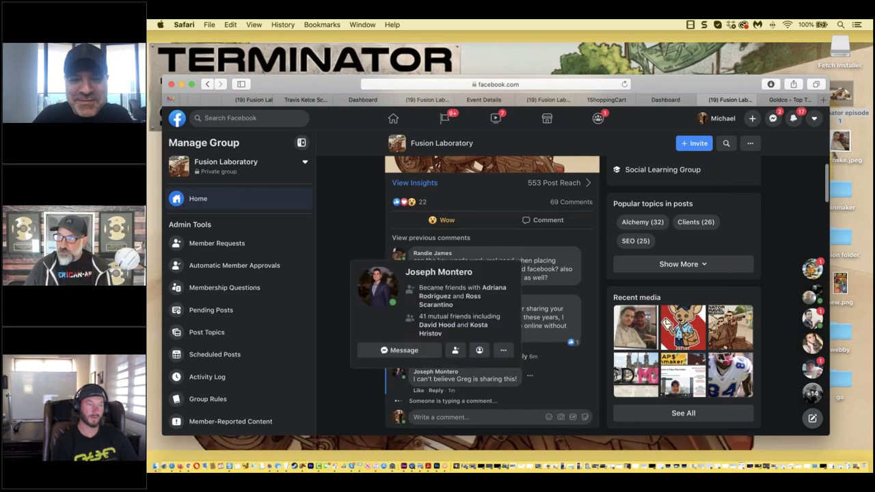
{"action": "left_click", "coordinate": [415, 239]}
{"action": "scroll", "coordinate": [348, 241], "scroll_direction": "down", "scroll_amount": 5}
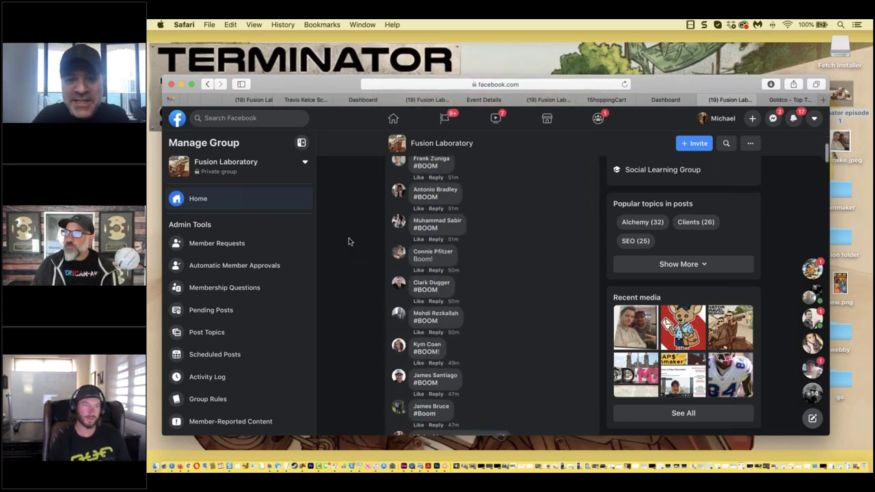
{"action": "scroll", "coordinate": [349, 241], "scroll_direction": "down", "scroll_amount": 8}
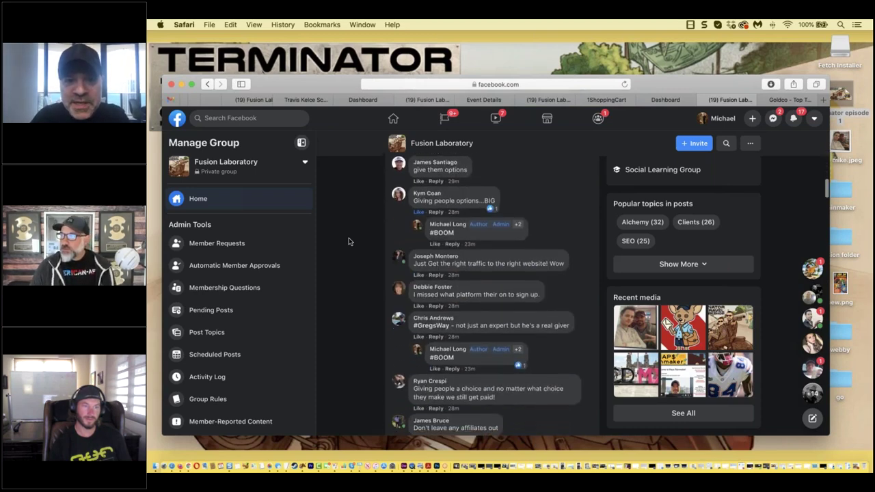
{"action": "scroll", "coordinate": [348, 241], "scroll_direction": "down", "scroll_amount": 5}
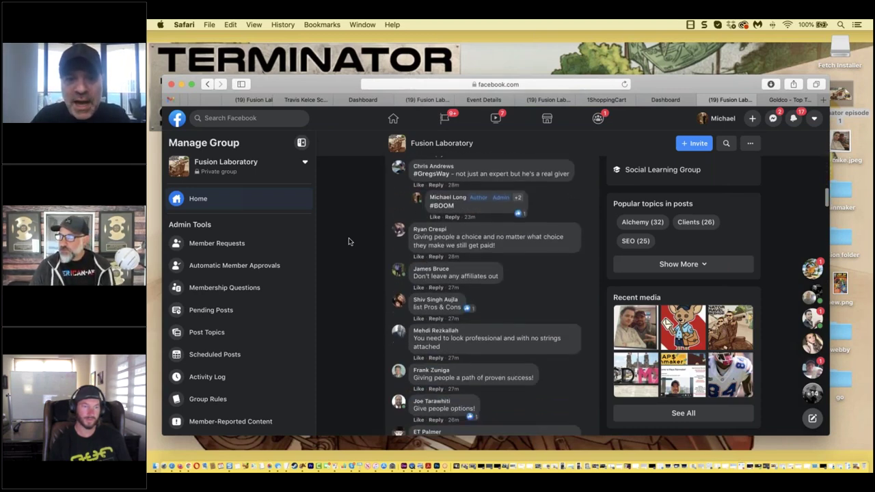
{"action": "scroll", "coordinate": [349, 241], "scroll_direction": "down", "scroll_amount": 5}
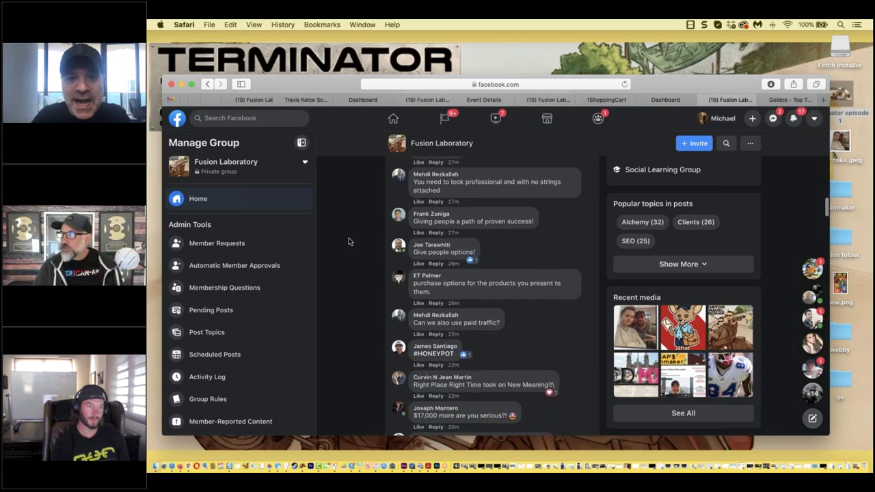
{"action": "scroll", "coordinate": [349, 242], "scroll_direction": "down", "scroll_amount": 4}
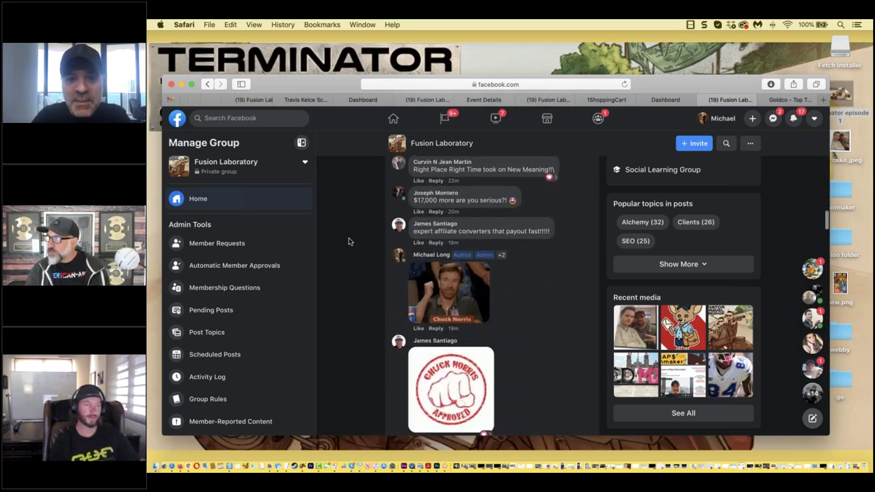
{"action": "scroll", "coordinate": [349, 241], "scroll_direction": "down", "scroll_amount": 5}
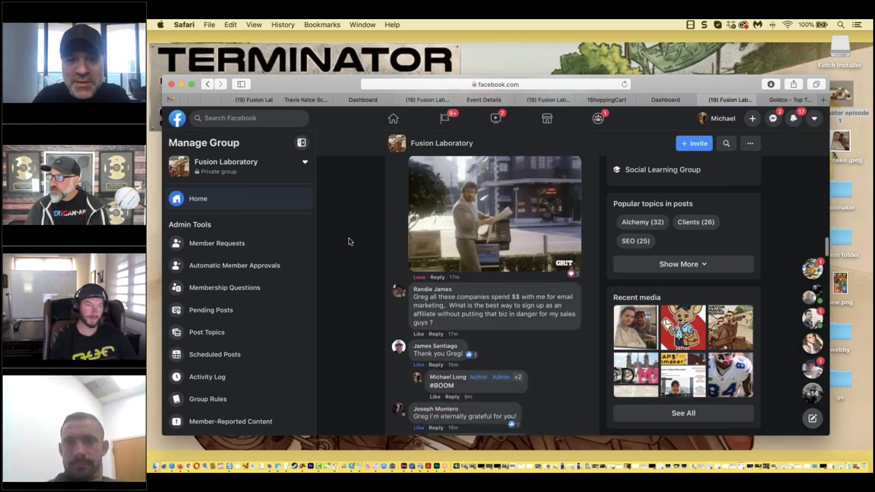
{"action": "scroll", "coordinate": [348, 242], "scroll_direction": "down", "scroll_amount": 3}
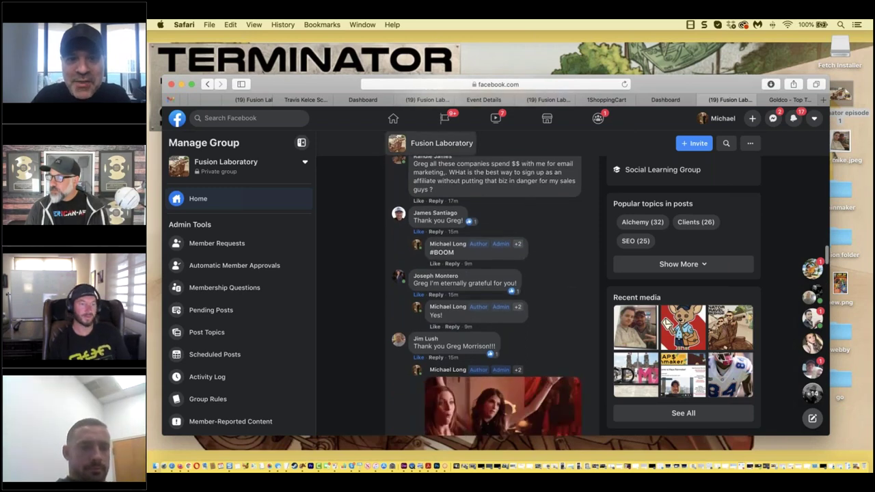
Read the thank-you comments and their GIF replies, down to the #GREGSWAY comment and the report about the screen not playing.
{"action": "scroll", "coordinate": [448, 228], "scroll_direction": "up", "scroll_amount": 1}
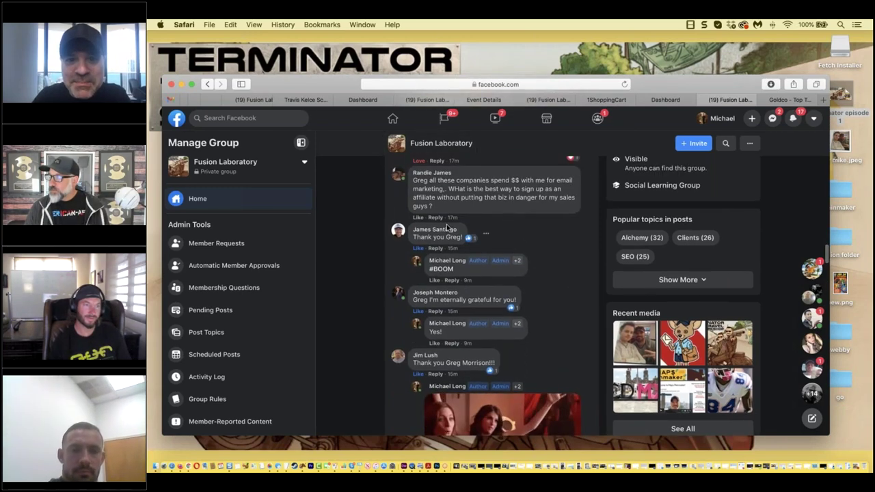
{"action": "scroll", "coordinate": [448, 227], "scroll_direction": "down", "scroll_amount": 3}
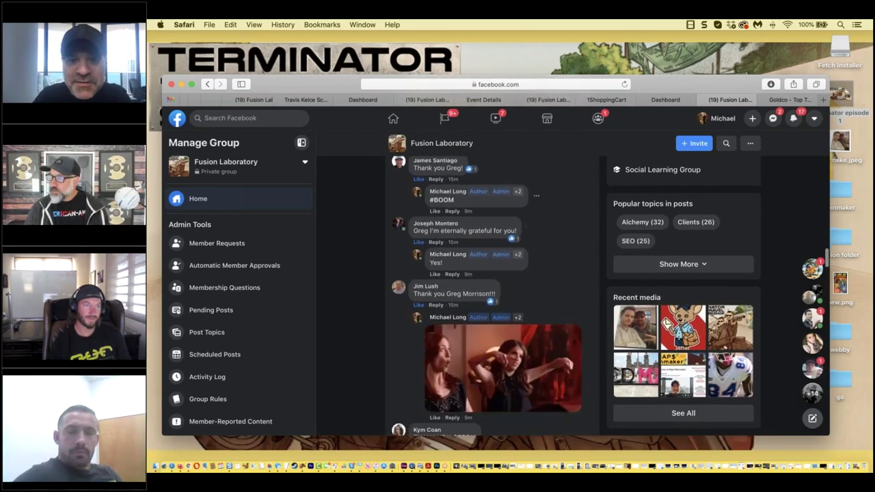
{"action": "scroll", "coordinate": [456, 233], "scroll_direction": "down", "scroll_amount": 2}
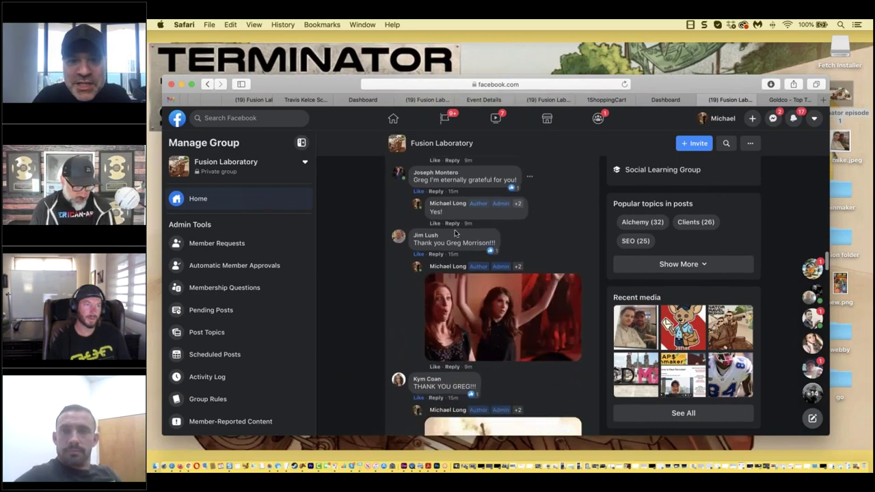
{"action": "scroll", "coordinate": [454, 234], "scroll_direction": "down", "scroll_amount": 5}
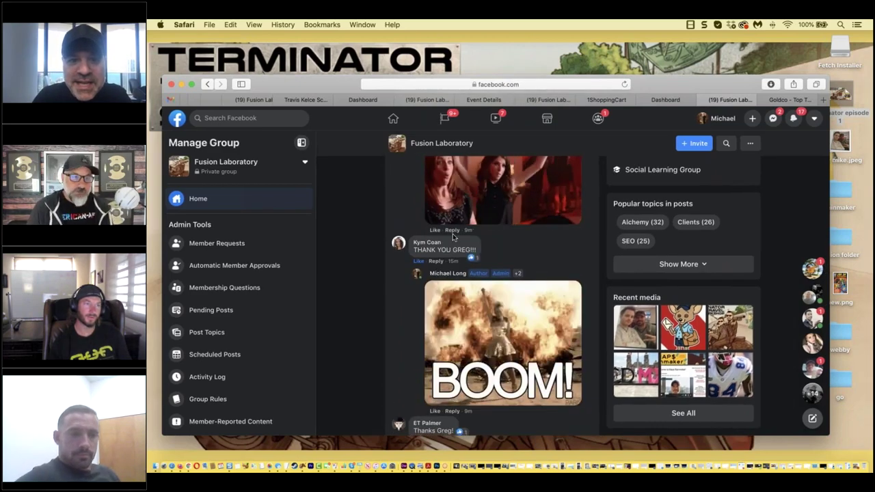
{"action": "scroll", "coordinate": [453, 236], "scroll_direction": "down", "scroll_amount": 4}
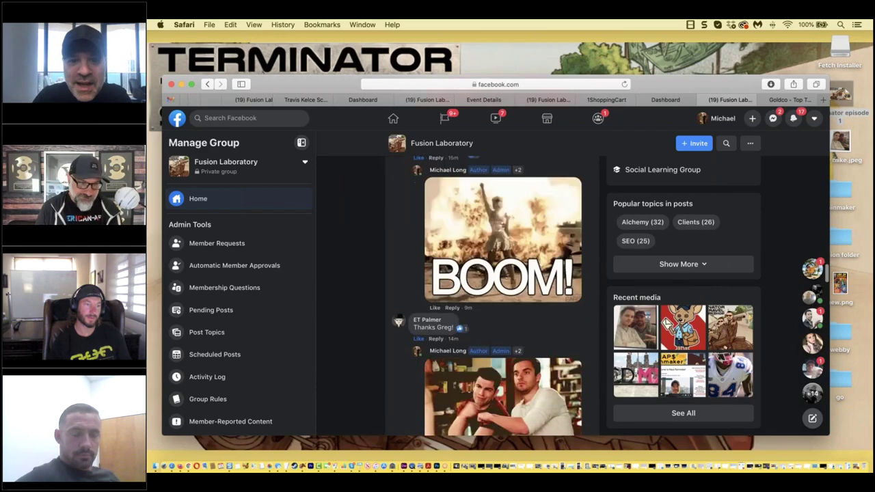
{"action": "scroll", "coordinate": [453, 235], "scroll_direction": "down", "scroll_amount": 7}
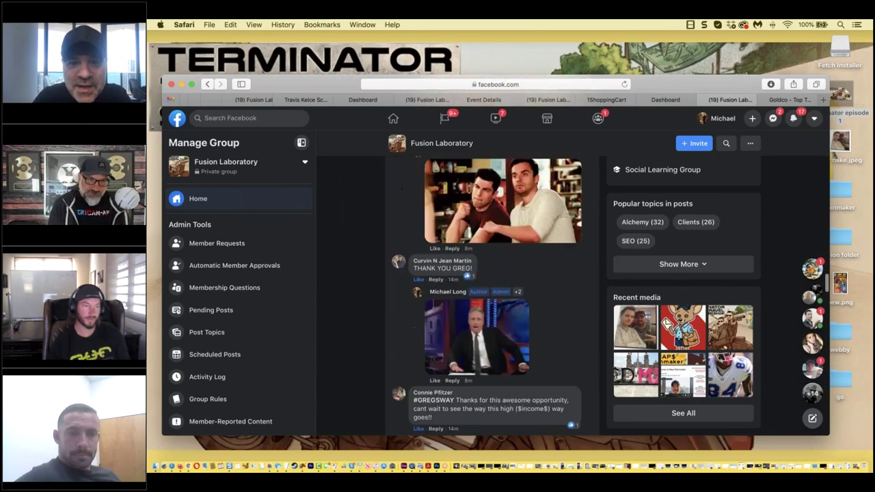
{"action": "scroll", "coordinate": [440, 254], "scroll_direction": "down", "scroll_amount": 4}
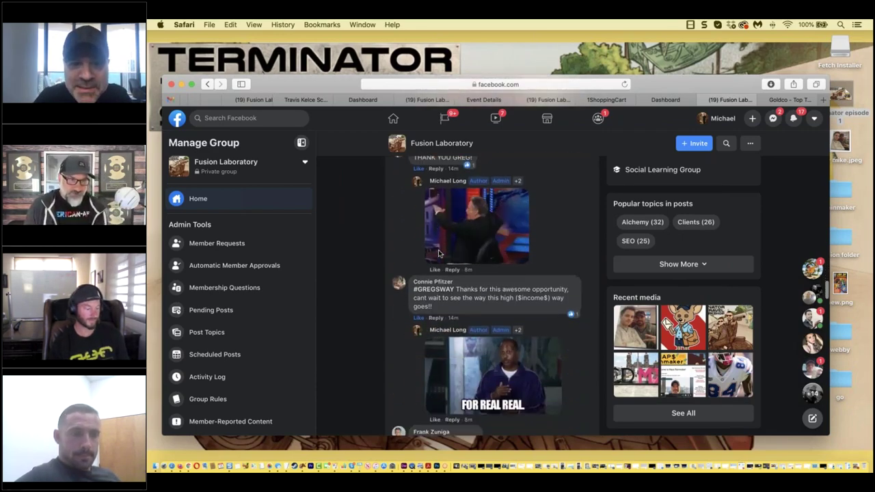
{"action": "scroll", "coordinate": [393, 280], "scroll_direction": "down", "scroll_amount": 1}
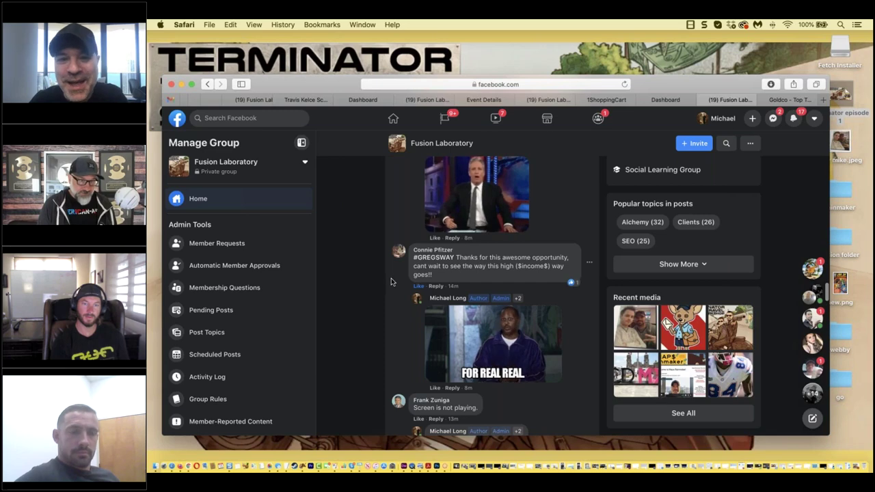
{"action": "scroll", "coordinate": [391, 278], "scroll_direction": "down", "scroll_amount": 2}
{"action": "scroll", "coordinate": [392, 278], "scroll_direction": "down", "scroll_amount": 5}
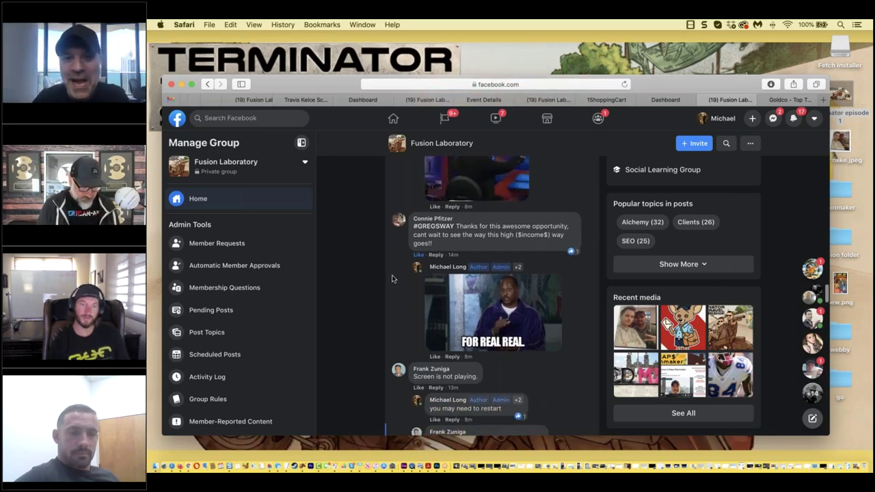
Review the newest comments at the end of the thread, then go back to the question about keywords for network ads and advertorials.
{"action": "scroll", "coordinate": [392, 278], "scroll_direction": "down", "scroll_amount": 2}
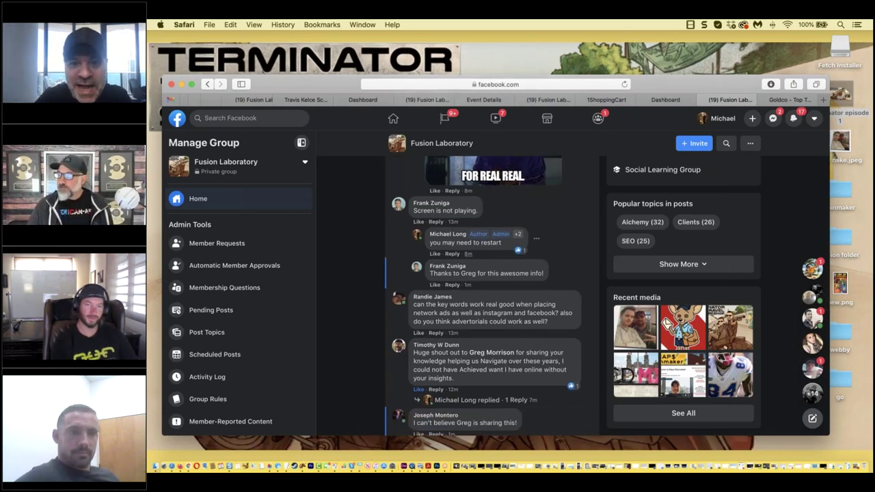
{"action": "scroll", "coordinate": [442, 238], "scroll_direction": "down", "scroll_amount": 2}
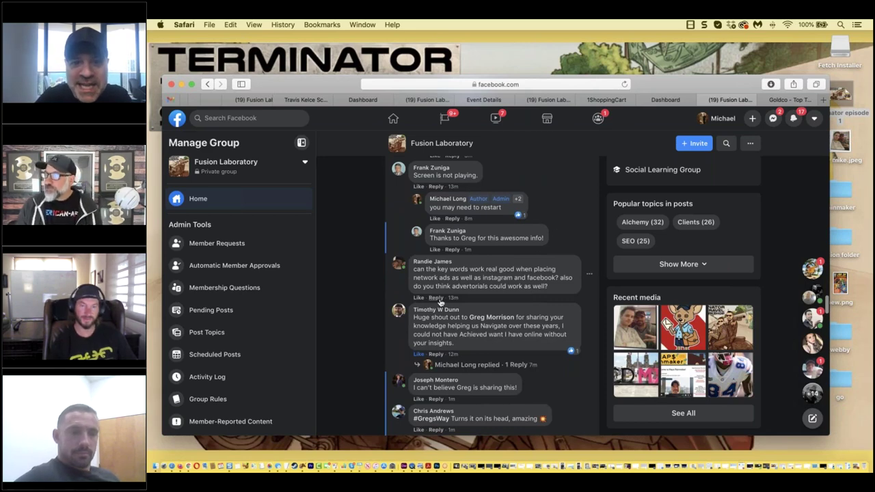
{"action": "scroll", "coordinate": [441, 302], "scroll_direction": "down", "scroll_amount": 1}
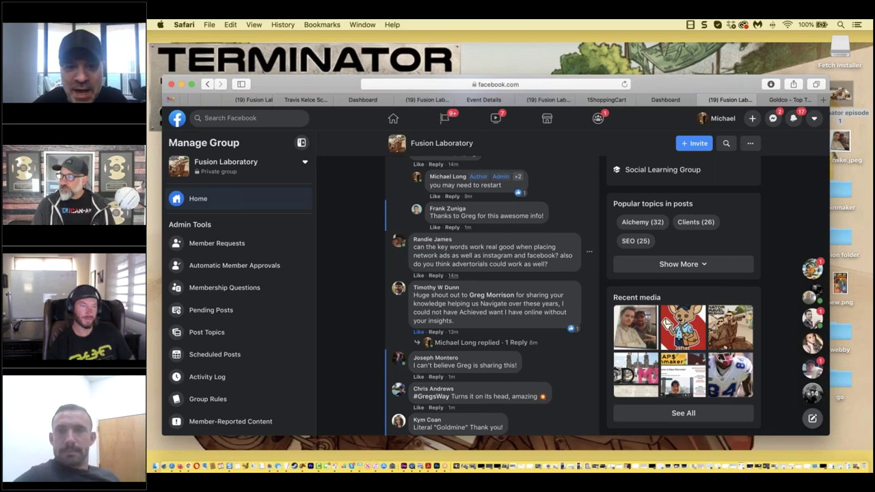
{"action": "scroll", "coordinate": [436, 249], "scroll_direction": "down", "scroll_amount": 1}
{"action": "scroll", "coordinate": [451, 248], "scroll_direction": "down", "scroll_amount": 1}
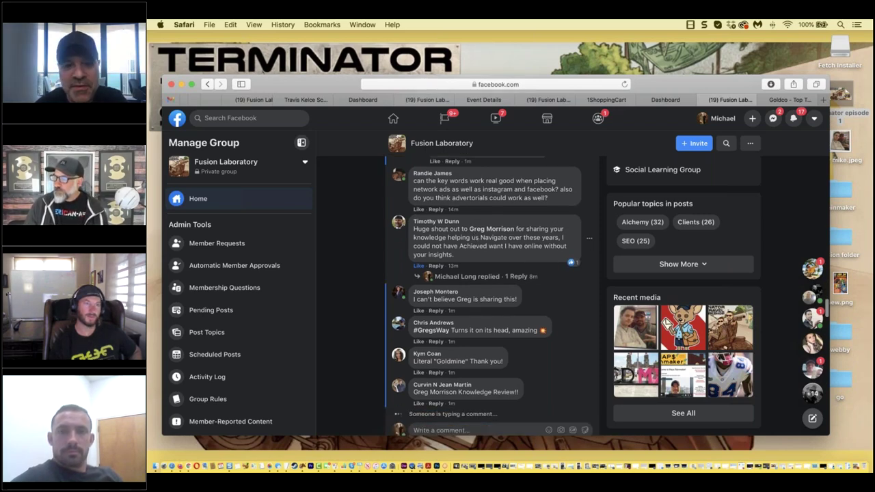
{"action": "scroll", "coordinate": [487, 296], "scroll_direction": "down", "scroll_amount": 1}
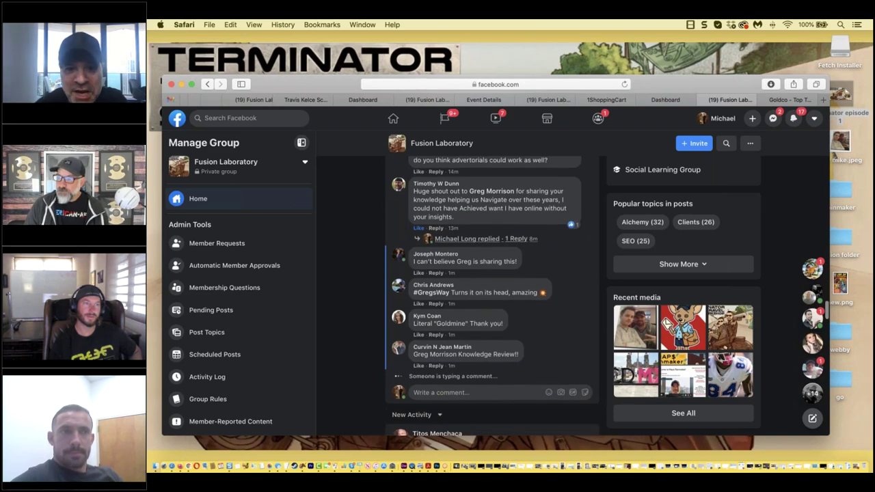
{"action": "scroll", "coordinate": [466, 260], "scroll_direction": "down", "scroll_amount": 1}
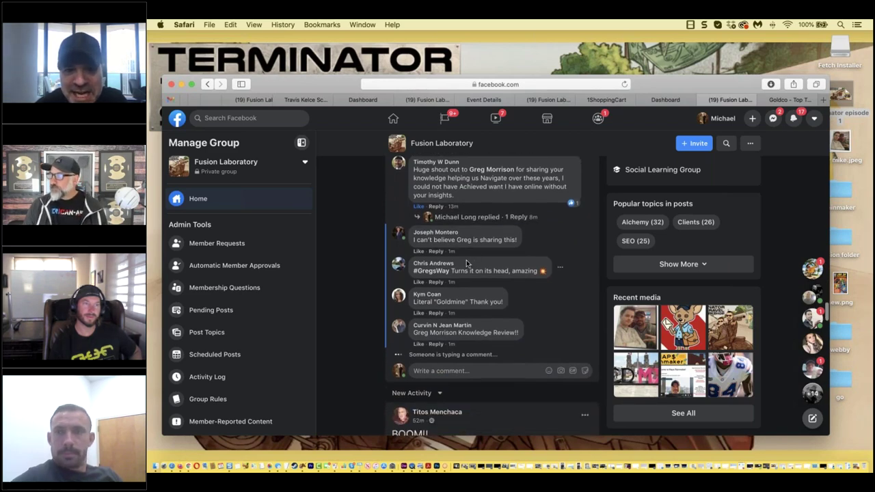
{"action": "scroll", "coordinate": [466, 260], "scroll_direction": "down", "scroll_amount": 1}
{"action": "scroll", "coordinate": [466, 260], "scroll_direction": "down", "scroll_amount": 1}
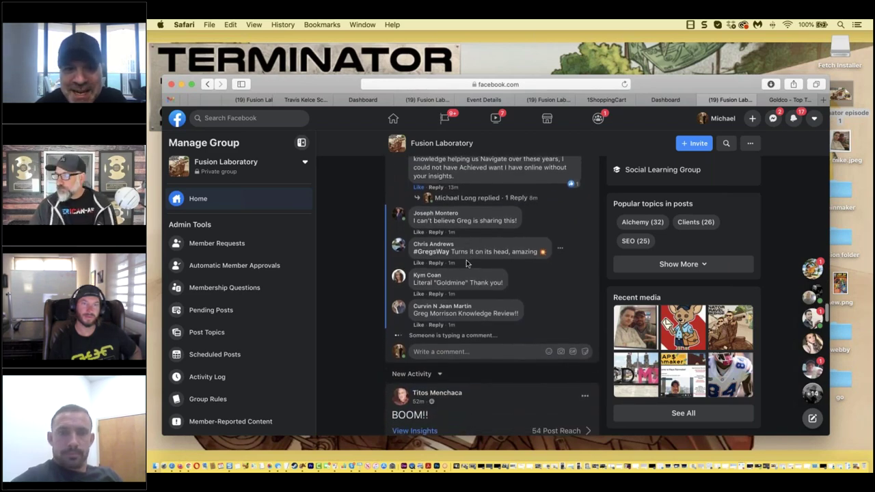
{"action": "scroll", "coordinate": [466, 260], "scroll_direction": "down", "scroll_amount": 1}
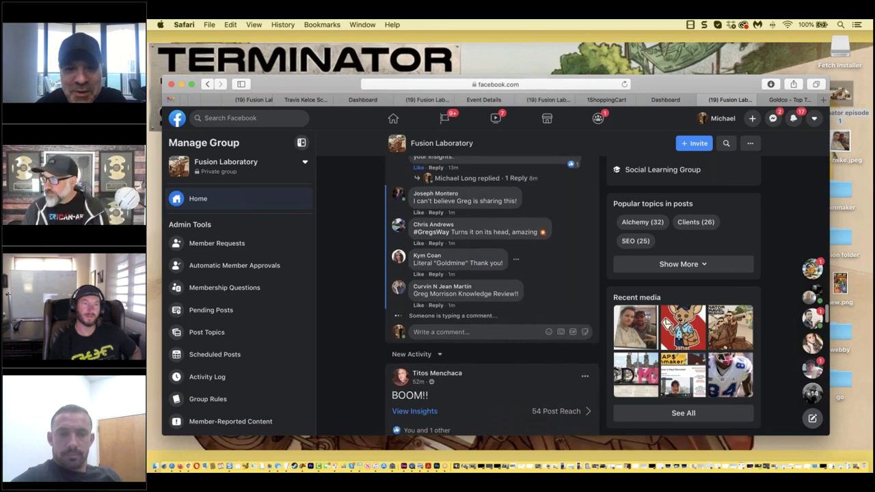
{"action": "scroll", "coordinate": [468, 273], "scroll_direction": "down", "scroll_amount": 1}
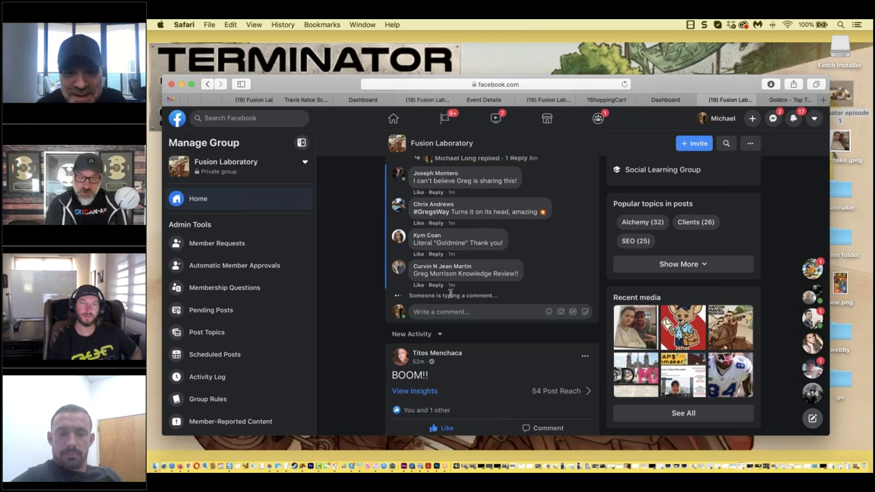
{"action": "scroll", "coordinate": [451, 292], "scroll_direction": "up", "scroll_amount": 5}
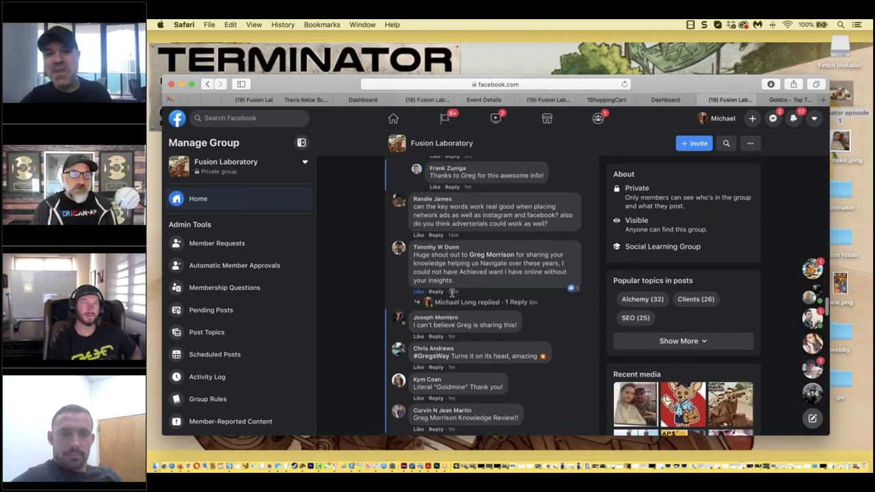
{"action": "scroll", "coordinate": [437, 290], "scroll_direction": "up", "scroll_amount": 1}
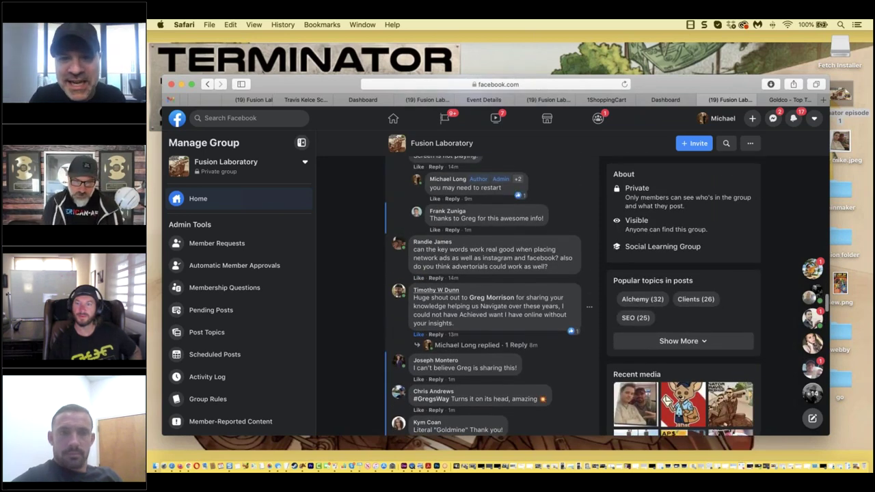
{"action": "mouse_move", "coordinate": [437, 291]}
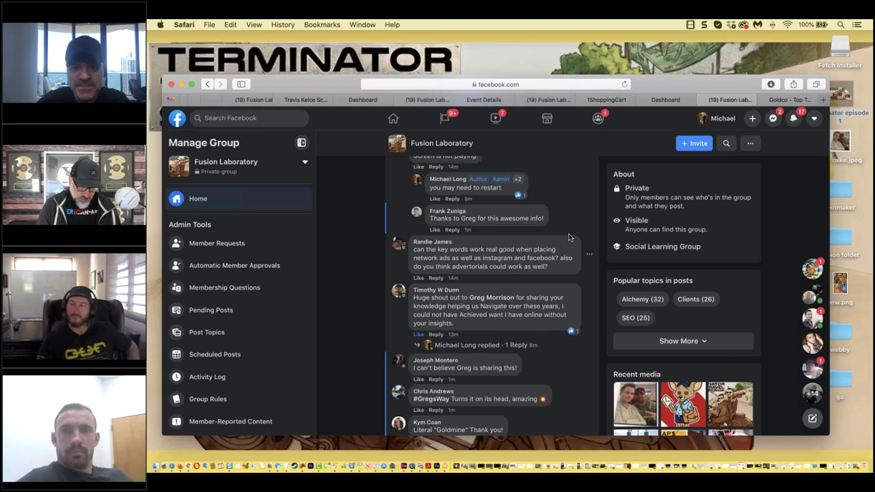
Read the newest thank-you comments and the private domains question, then reveal the one remaining comment in the thread.
{"action": "scroll", "coordinate": [569, 237], "scroll_direction": "down", "scroll_amount": 4}
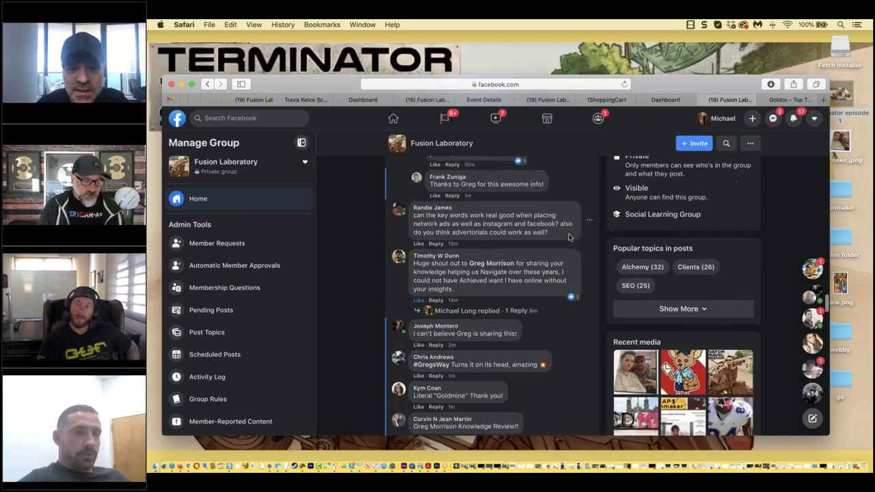
{"action": "scroll", "coordinate": [569, 237], "scroll_direction": "down", "scroll_amount": 3}
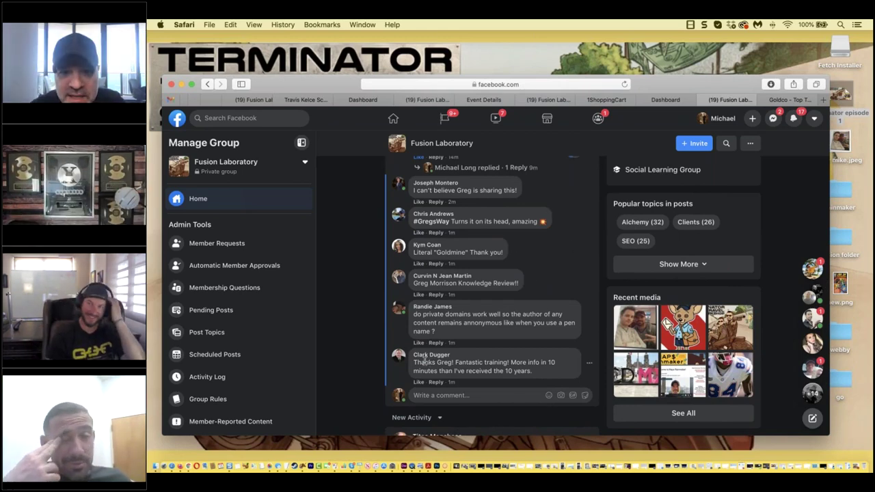
{"action": "mouse_move", "coordinate": [426, 361]}
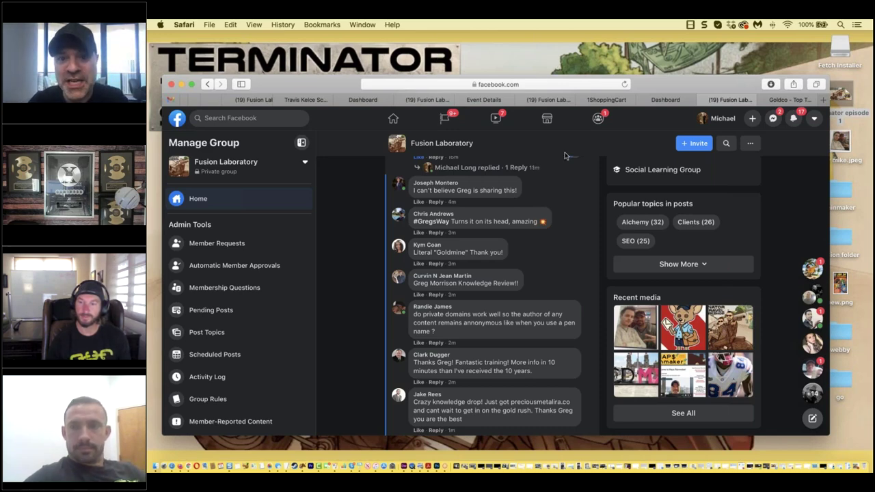
{"action": "scroll", "coordinate": [546, 203], "scroll_direction": "down", "scroll_amount": 3}
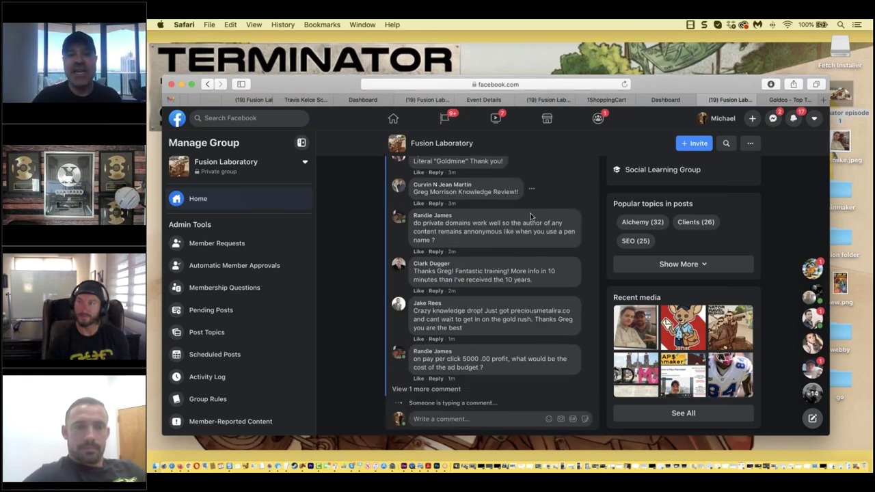
{"action": "left_click", "coordinate": [430, 389]}
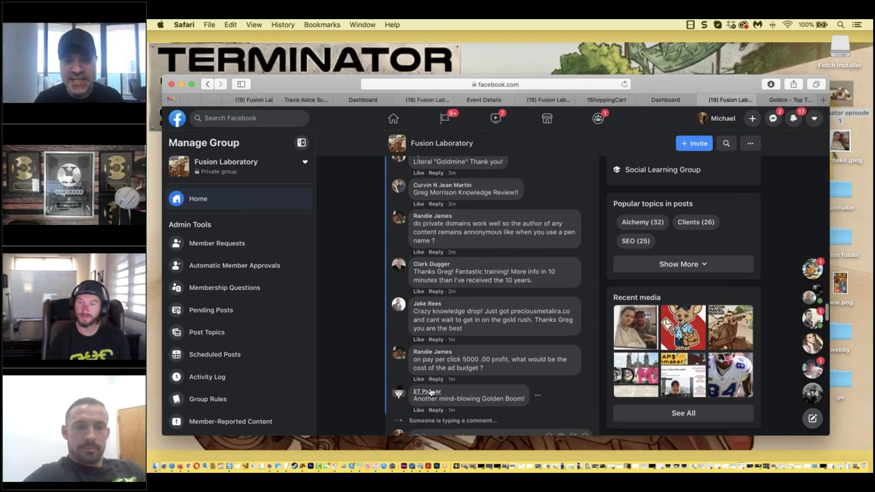
Like the "Another mind-blowing Golden Boom!" comment and check the end of the thread for newer comments.
{"action": "scroll", "coordinate": [465, 362], "scroll_direction": "down", "scroll_amount": 1}
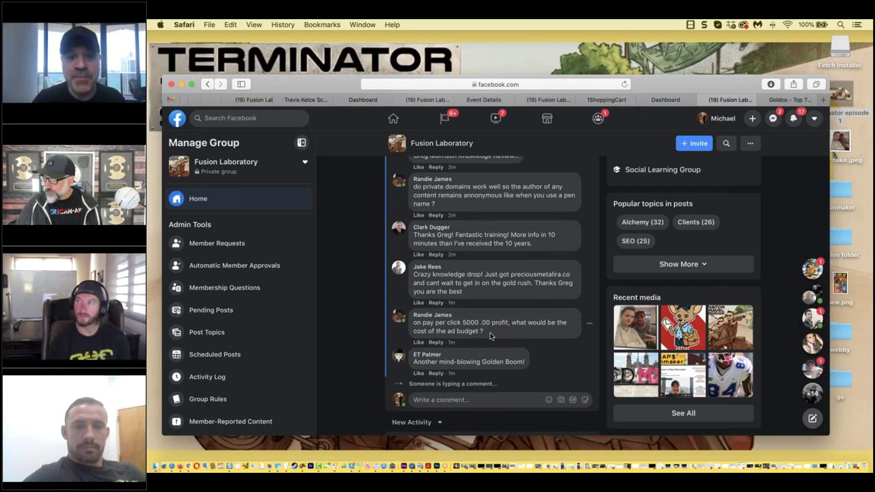
{"action": "scroll", "coordinate": [489, 335], "scroll_direction": "down", "scroll_amount": 1}
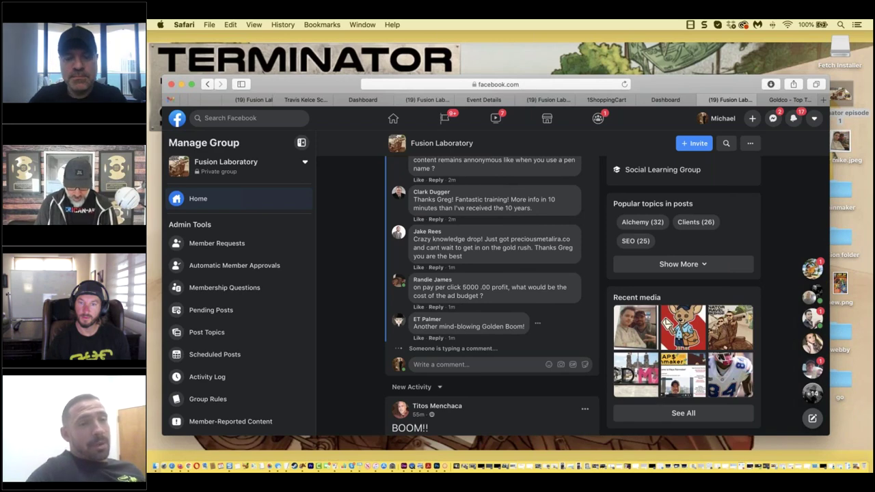
{"action": "left_click", "coordinate": [418, 337]}
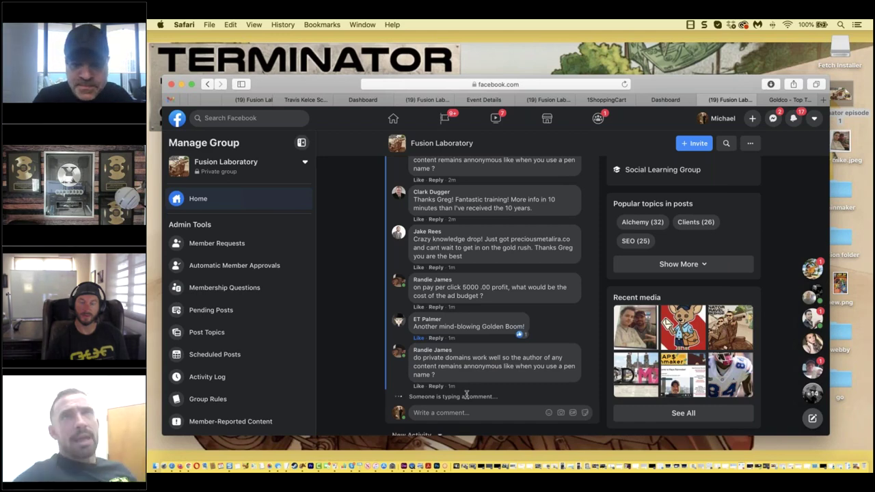
{"action": "scroll", "coordinate": [502, 384], "scroll_direction": "down", "scroll_amount": 2}
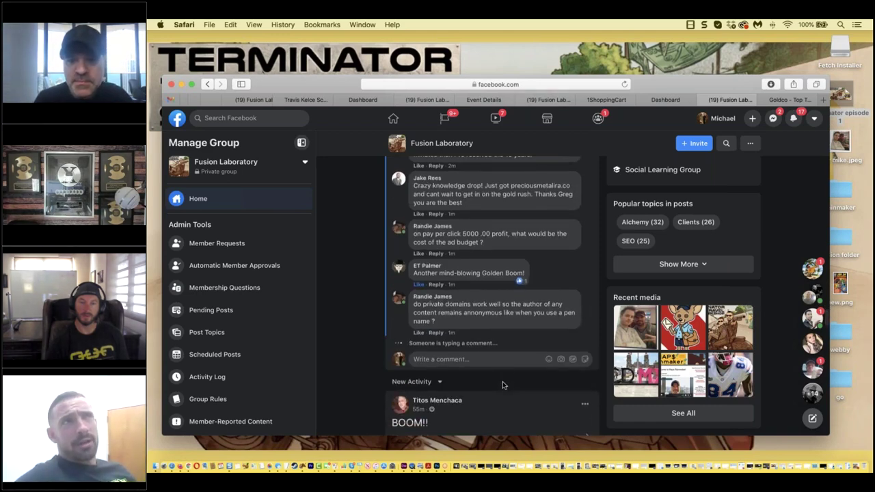
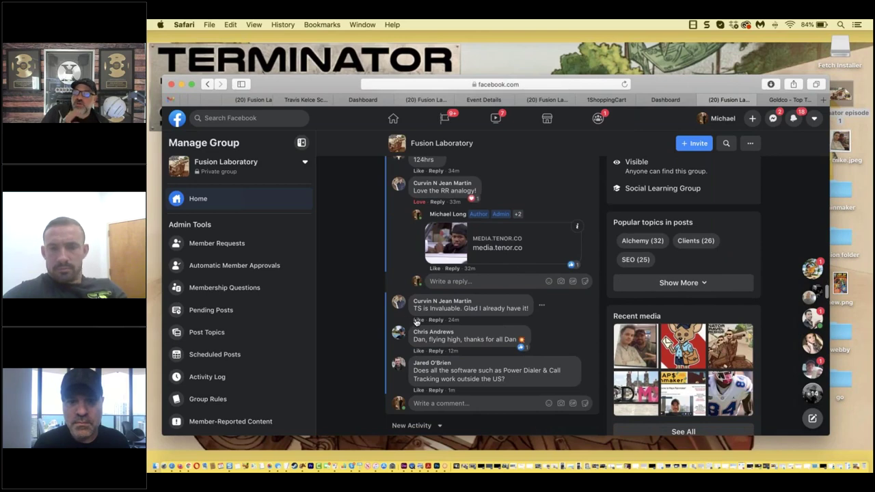
Give a Love reaction to the "TS is Invaluable" comment and reply with a "boooom" GIF of the woman in black.
{"action": "mouse_move", "coordinate": [417, 322]}
{"action": "left_click", "coordinate": [435, 304]}
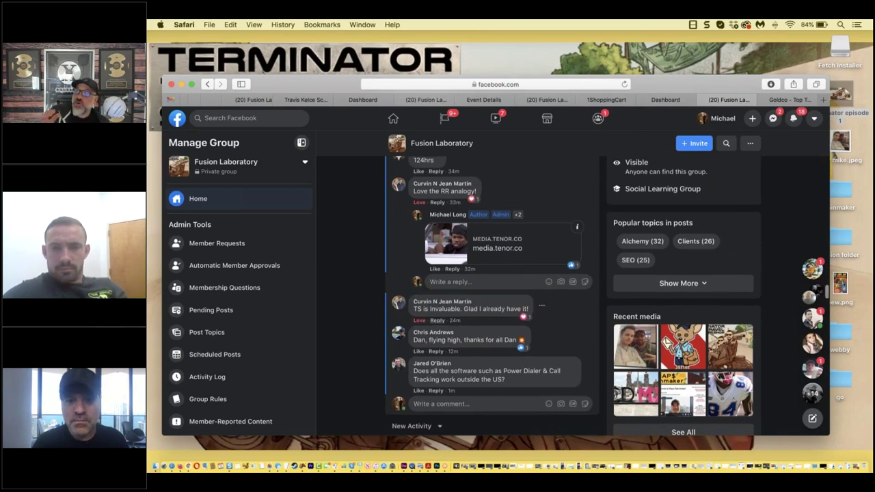
{"action": "left_click", "coordinate": [438, 321]}
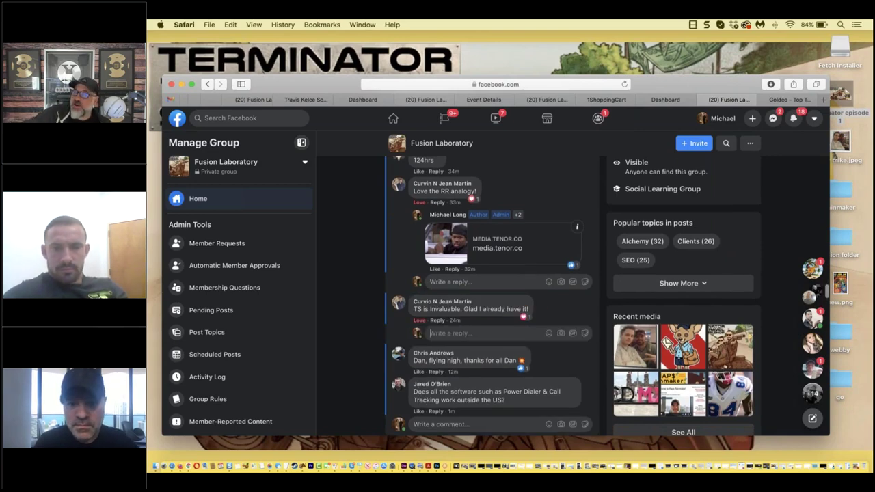
{"action": "left_click", "coordinate": [572, 334]}
{"action": "type", "text": "boooom"}
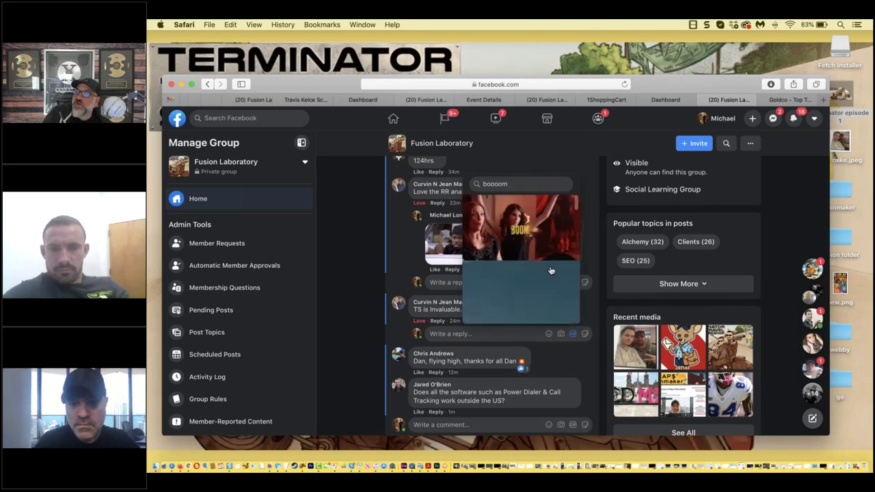
{"action": "scroll", "coordinate": [551, 270], "scroll_direction": "down", "scroll_amount": 3}
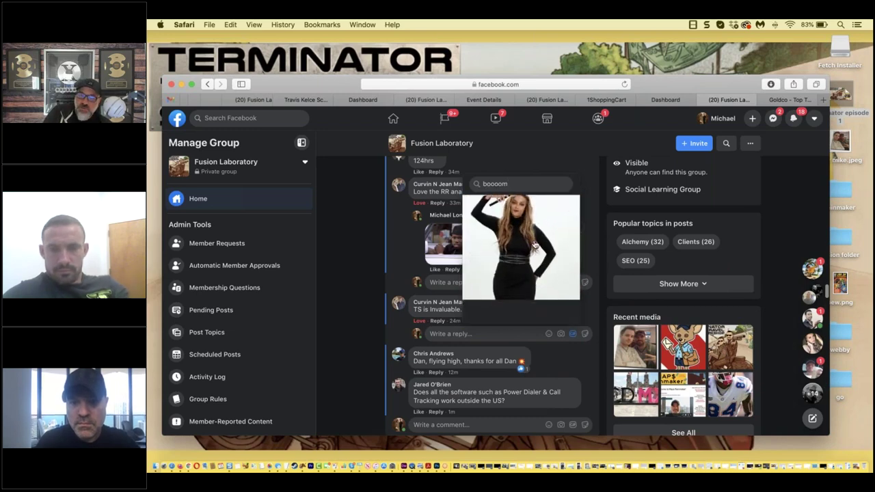
{"action": "left_click", "coordinate": [534, 248]}
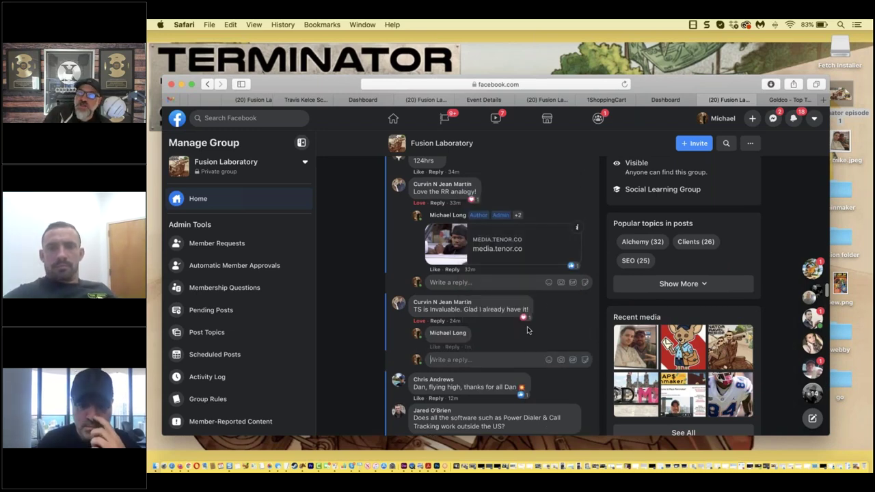
Like the "flying high" comment and reply to it with a "top gun" GIF of the pilots on the airfield.
{"action": "scroll", "coordinate": [527, 330], "scroll_direction": "down", "scroll_amount": 3}
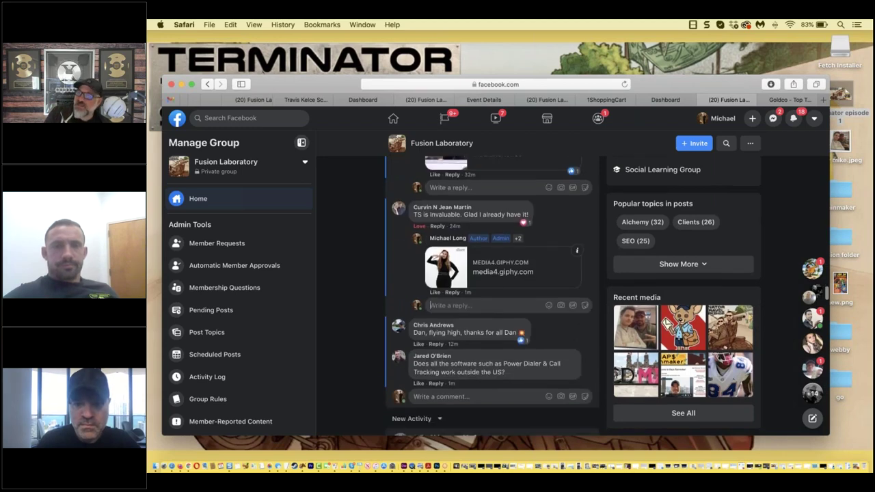
{"action": "left_click", "coordinate": [419, 311]}
{"action": "left_click", "coordinate": [436, 311]}
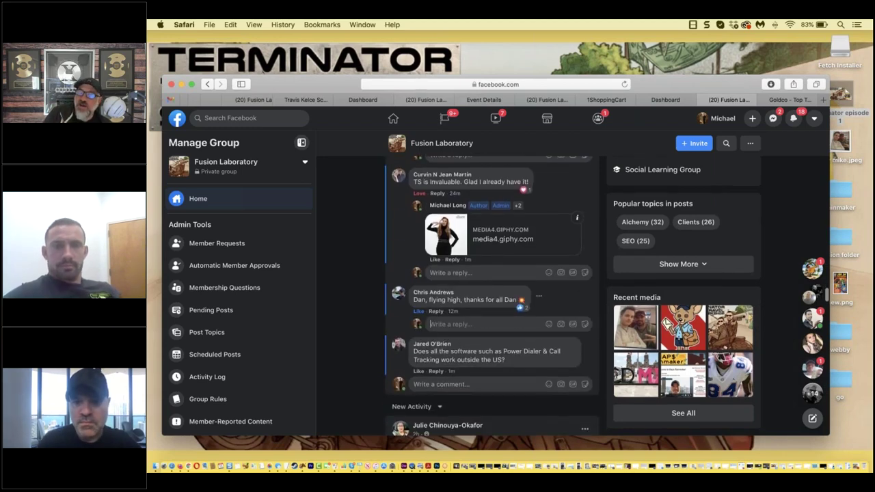
{"action": "left_click", "coordinate": [573, 324]}
{"action": "type", "text": "top gun"}
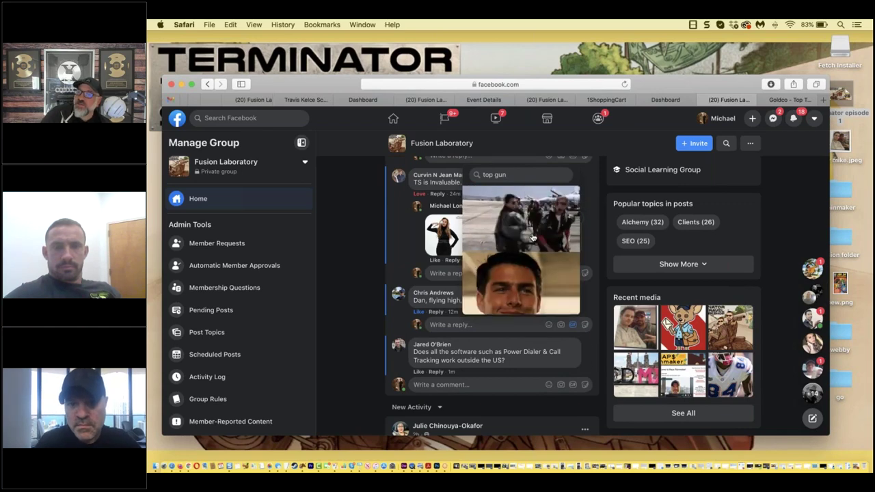
{"action": "left_click", "coordinate": [532, 237]}
{"action": "scroll", "coordinate": [499, 259], "scroll_direction": "down", "scroll_amount": 2}
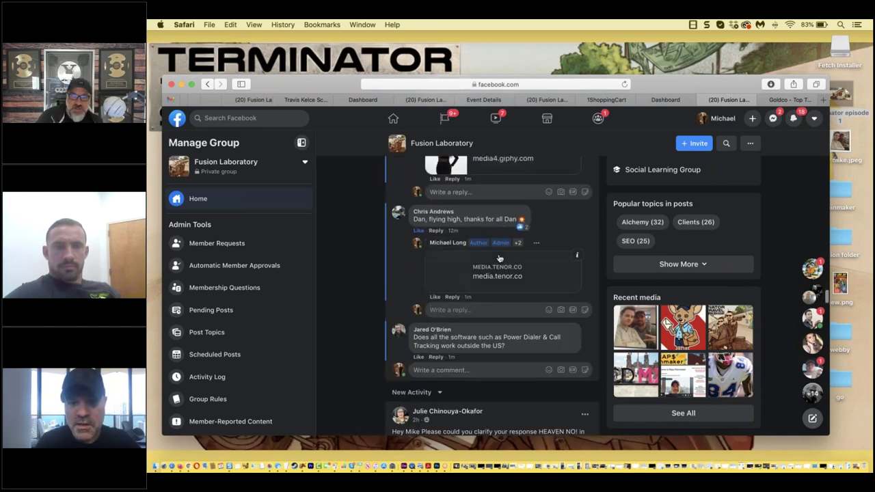
{"action": "scroll", "coordinate": [500, 258], "scroll_direction": "down", "scroll_amount": 2}
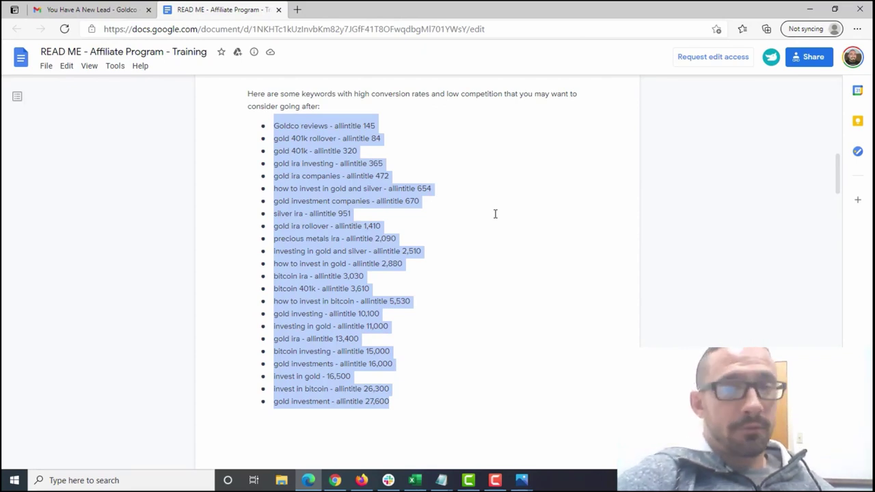
Switch to Chrome and open the Caring.com article from the Google results for "best gold ira companies".
{"action": "left_click", "coordinate": [335, 480]}
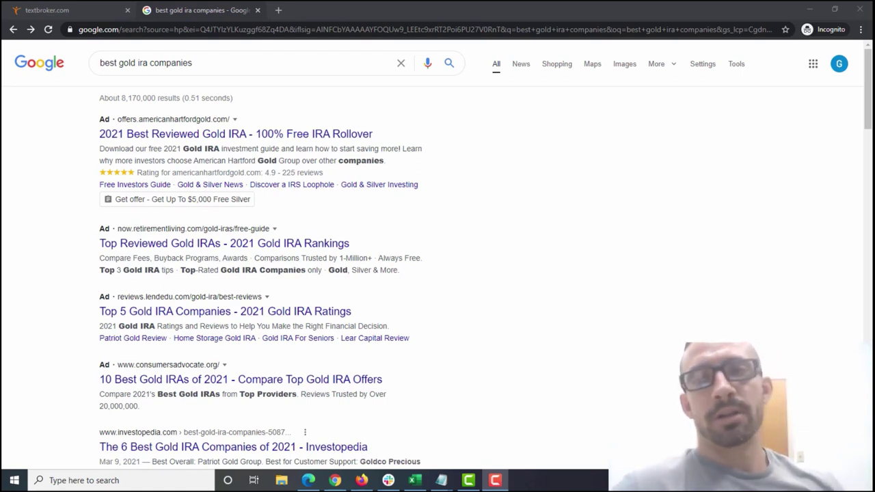
{"action": "left_click_drag", "start_coordinate": [869, 106], "coordinate": [869, 198]}
{"action": "left_click", "coordinate": [309, 319]}
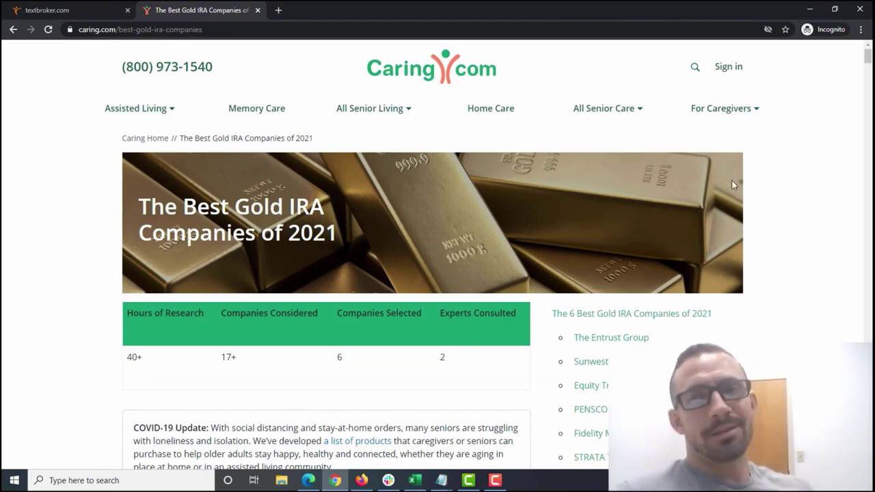
Review the Caring.com article's introduction and highlight the "How We Chose the Best Gold IRA Companies" section through its "Reputable" paragraph.
{"action": "left_click_drag", "start_coordinate": [866, 57], "coordinate": [869, 64]}
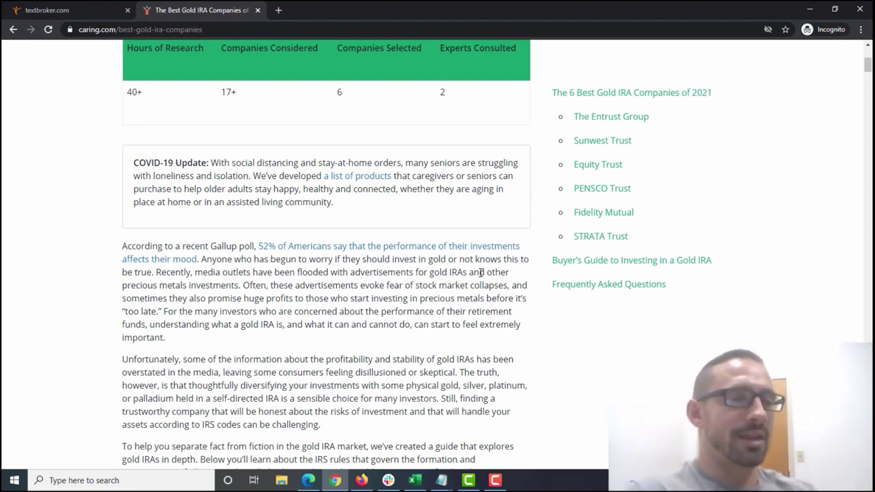
{"action": "left_click_drag", "start_coordinate": [868, 71], "coordinate": [869, 82]}
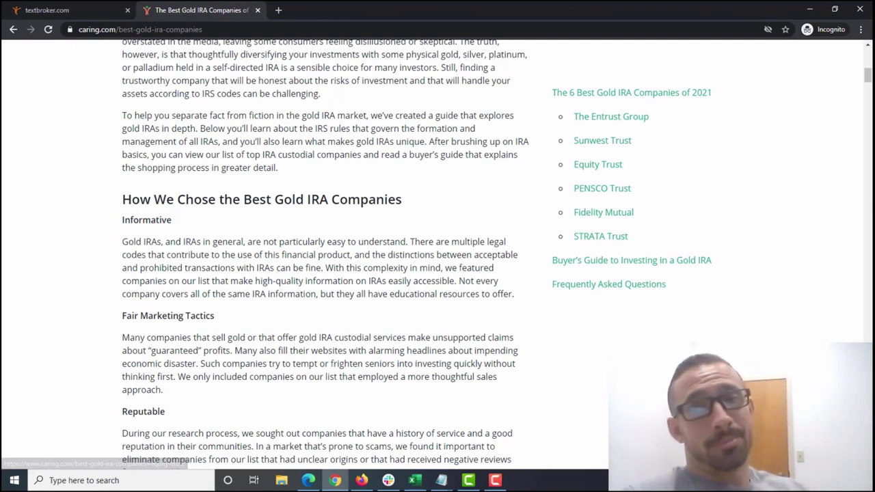
{"action": "left_click_drag", "start_coordinate": [869, 81], "coordinate": [867, 55]}
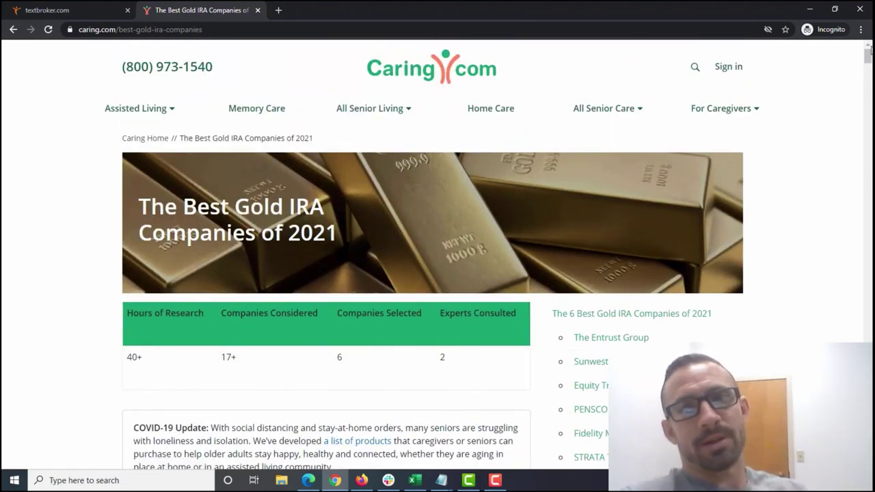
{"action": "left_click_drag", "start_coordinate": [867, 56], "coordinate": [868, 67]}
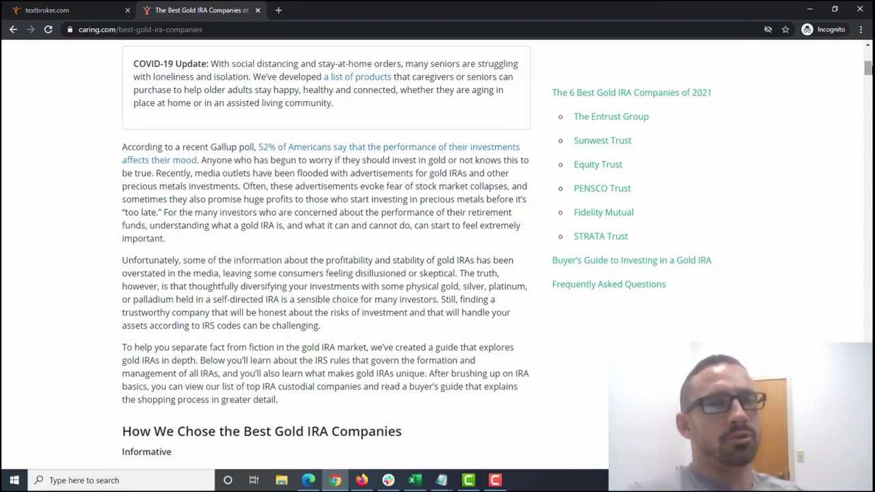
{"action": "left_click_drag", "start_coordinate": [868, 67], "coordinate": [868, 76]}
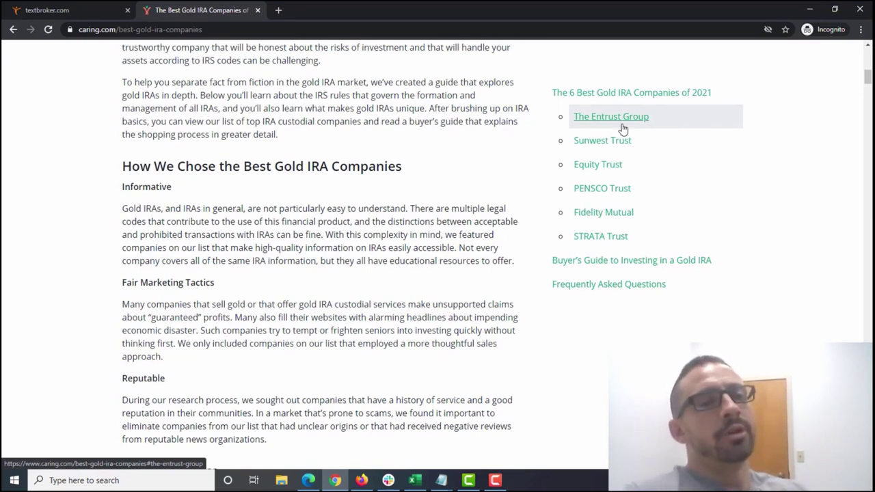
{"action": "left_click_drag", "start_coordinate": [122, 166], "coordinate": [355, 439]}
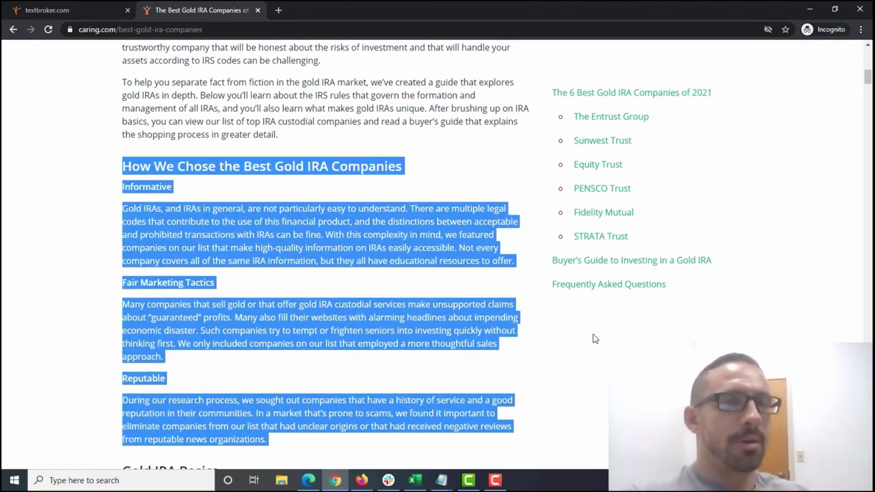
Highlight part of the STRATA Trust description further down the article, then clear the selection.
{"action": "left_click_drag", "start_coordinate": [868, 84], "coordinate": [868, 303]}
{"action": "left_click_drag", "start_coordinate": [184, 226], "coordinate": [434, 314]}
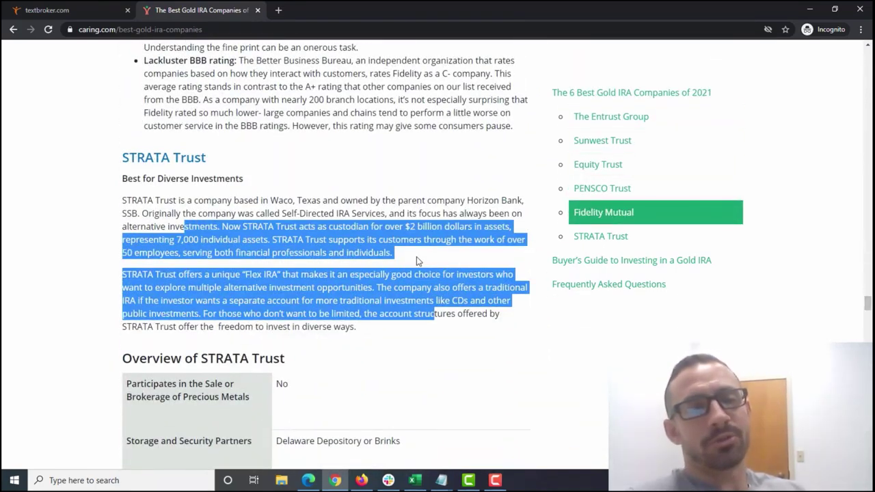
{"action": "left_click", "coordinate": [437, 168]}
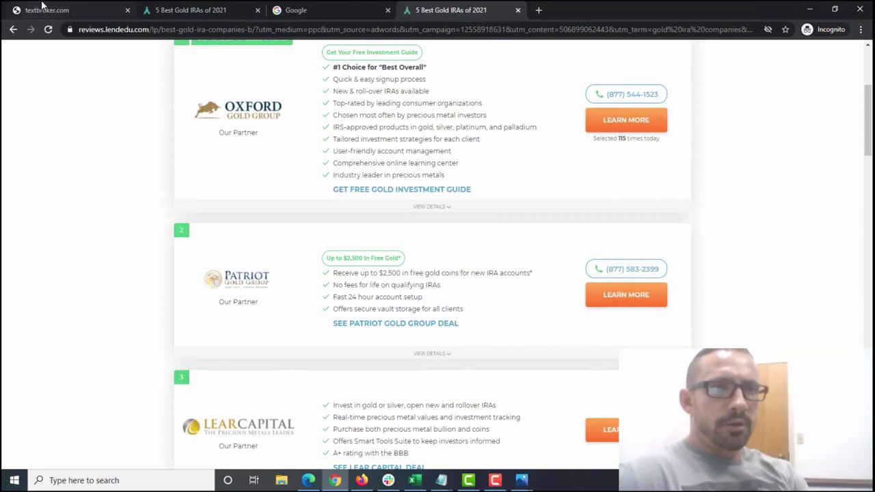
Show Textbroker's author search page and bring up the previews of the open Photos windows.
{"action": "left_click", "coordinate": [43, 8]}
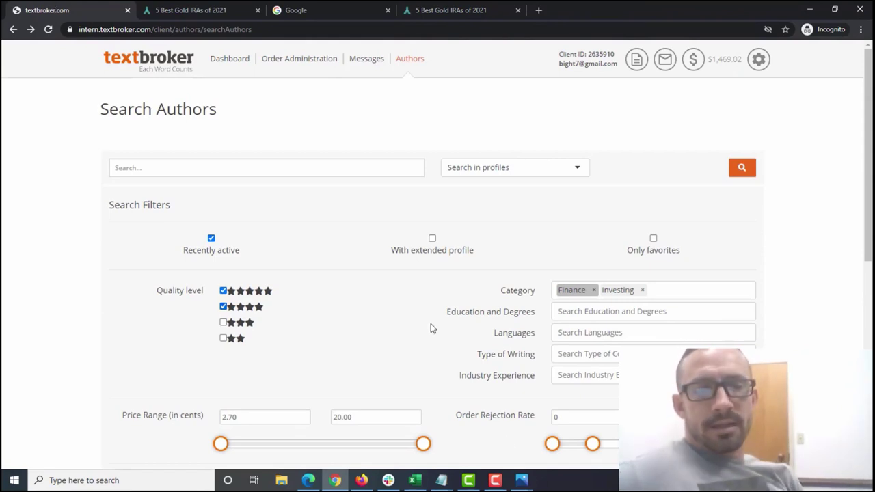
{"action": "left_click", "coordinate": [522, 481]}
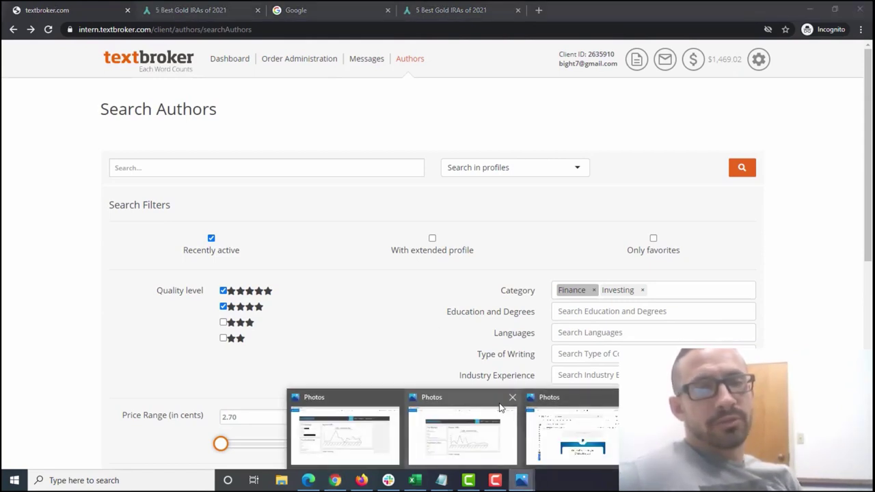
{"action": "left_click", "coordinate": [365, 214]}
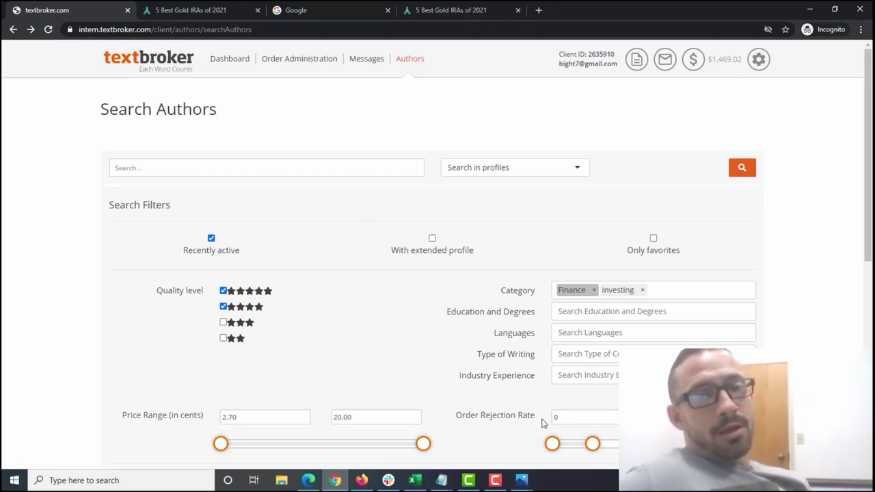
Switch to Photos to show the goldco-payment.png screenshot, followed by the gold-deals.png screenshot.
{"action": "left_click", "coordinate": [521, 480]}
{"action": "left_click", "coordinate": [531, 428]}
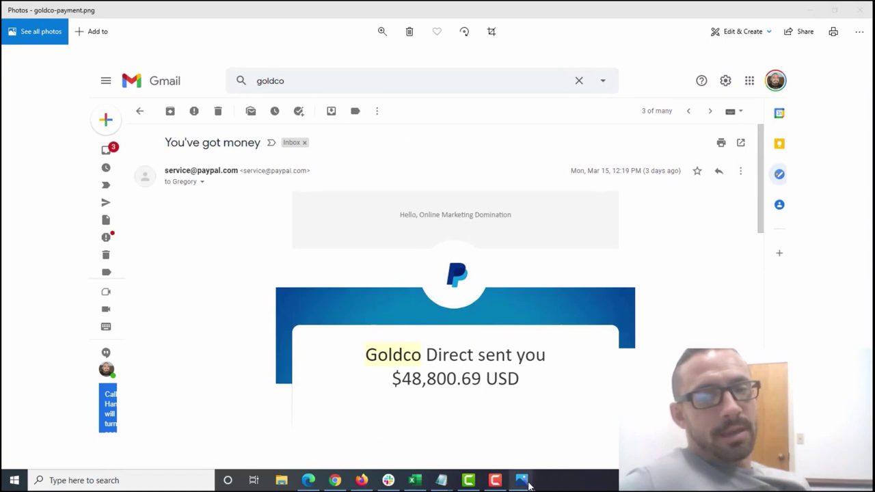
{"action": "mouse_move", "coordinate": [521, 480]}
{"action": "left_click", "coordinate": [463, 431]}
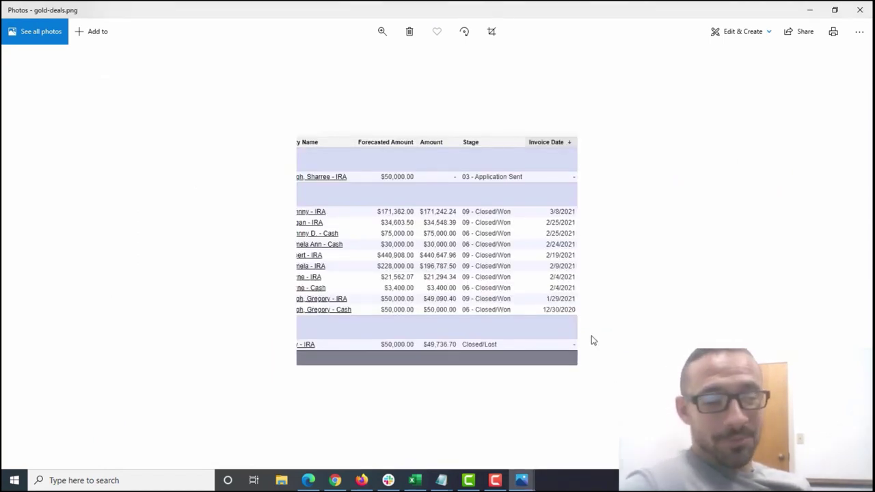
Return from Photos to Textbroker's author search page, briefly bringing gold-deals.png back up, and sweep a highlight over the page header.
{"action": "left_click", "coordinate": [809, 11]}
{"action": "left_click", "coordinate": [809, 11]}
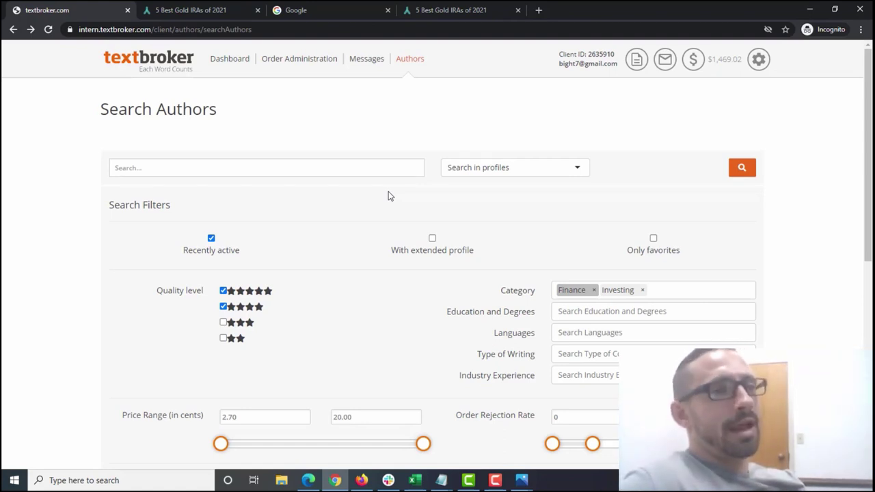
{"action": "left_click", "coordinate": [521, 480]}
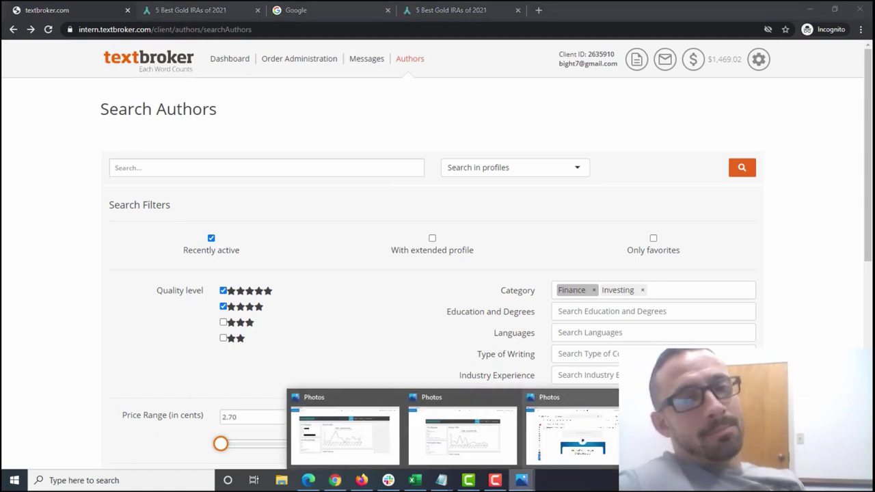
{"action": "left_click", "coordinate": [571, 434]}
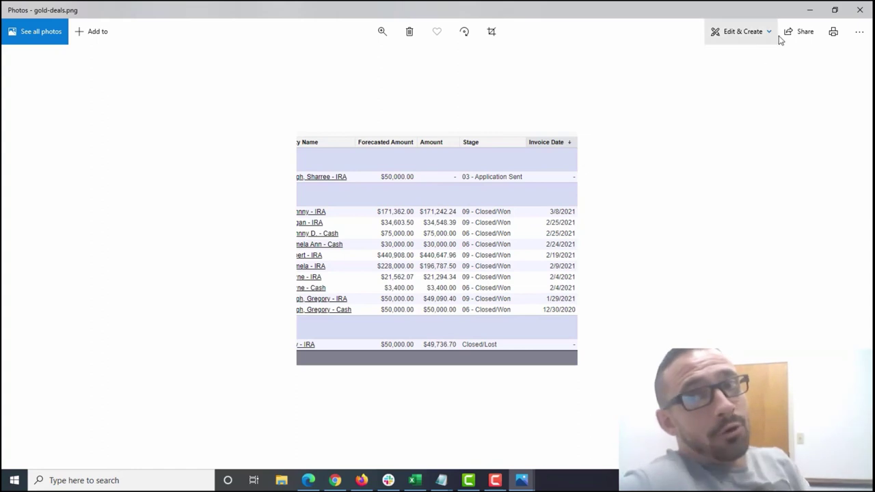
{"action": "left_click", "coordinate": [809, 11]}
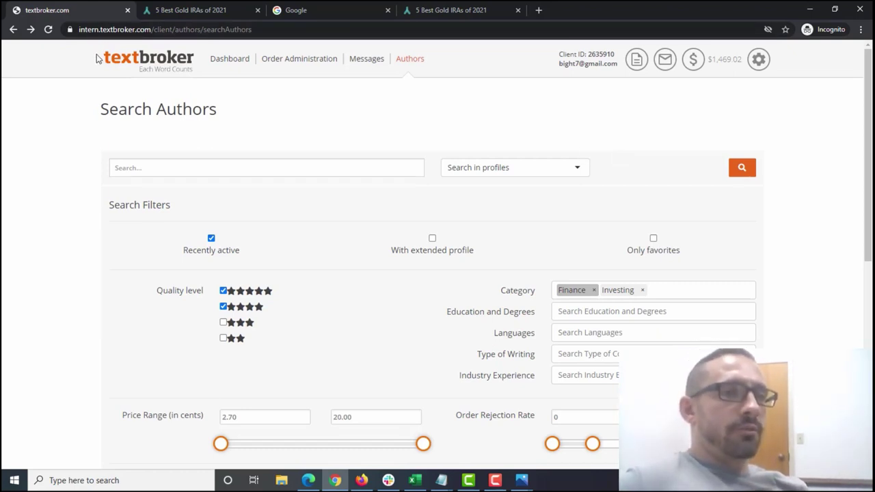
{"action": "left_click_drag", "start_coordinate": [97, 59], "coordinate": [345, 115]}
{"action": "left_click", "coordinate": [345, 114]}
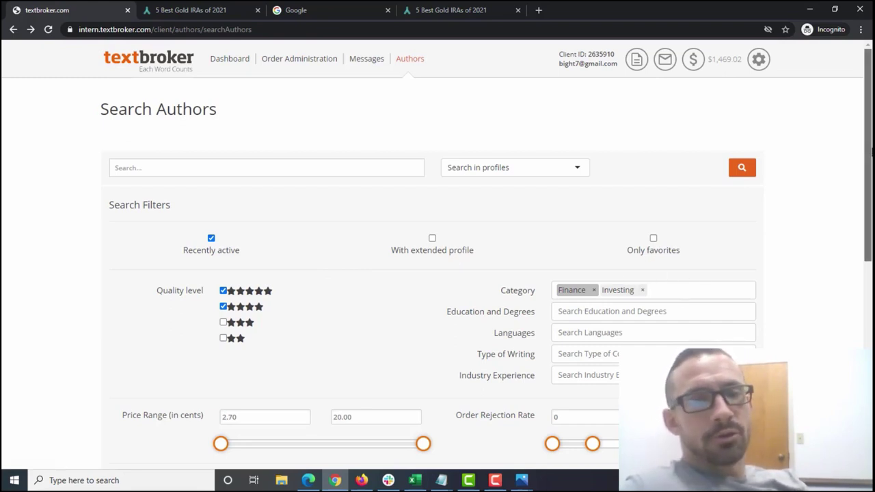
Set the author search results to show 50 entries and review the listed writers' prices, ratings and rejection rates.
{"action": "scroll", "coordinate": [869, 154], "scroll_direction": "down", "scroll_amount": 2}
{"action": "scroll", "coordinate": [437, 273], "scroll_direction": "down", "scroll_amount": 4}
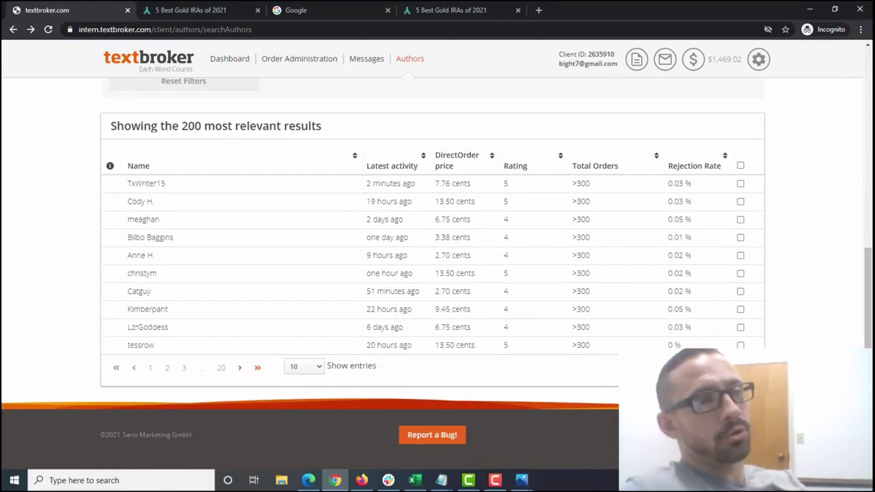
{"action": "left_click", "coordinate": [313, 367]}
{"action": "left_click", "coordinate": [309, 403]}
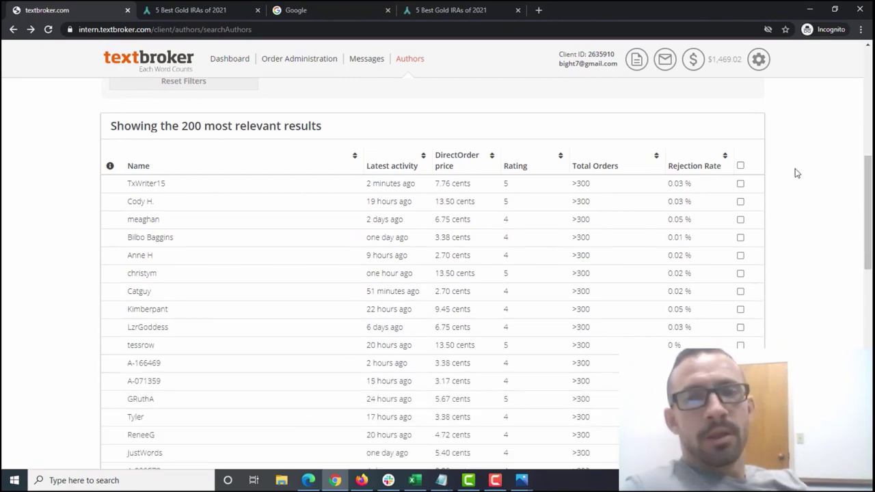
{"action": "scroll", "coordinate": [868, 205], "scroll_direction": "down", "scroll_amount": 1}
{"action": "scroll", "coordinate": [869, 205], "scroll_direction": "down", "scroll_amount": 1}
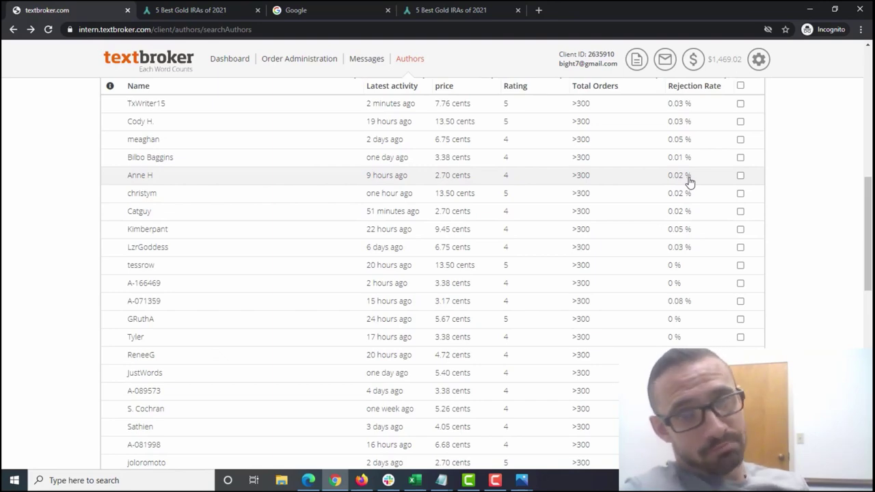
Open the profile of the 2.70-cent, four-star author last active 9 hours ago and look back over the author list.
{"action": "left_click", "coordinate": [266, 183]}
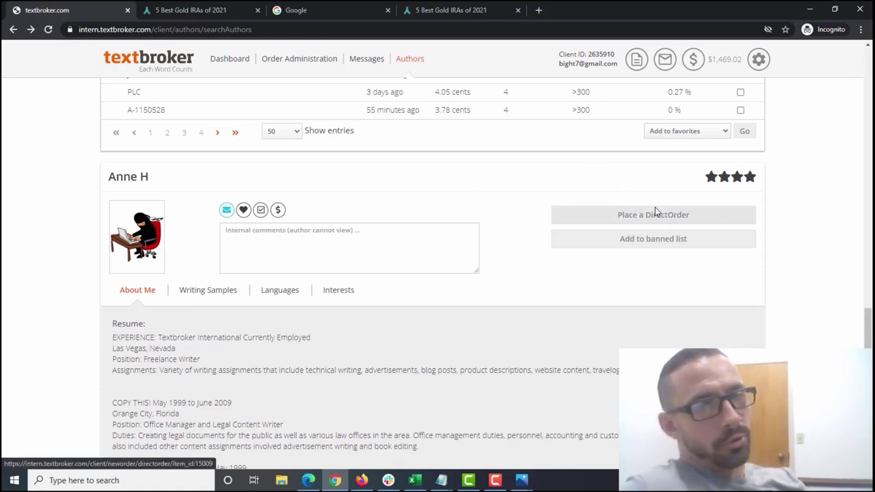
{"action": "scroll", "coordinate": [869, 311], "scroll_direction": "up", "scroll_amount": 2}
{"action": "scroll", "coordinate": [870, 311], "scroll_direction": "up", "scroll_amount": 10}
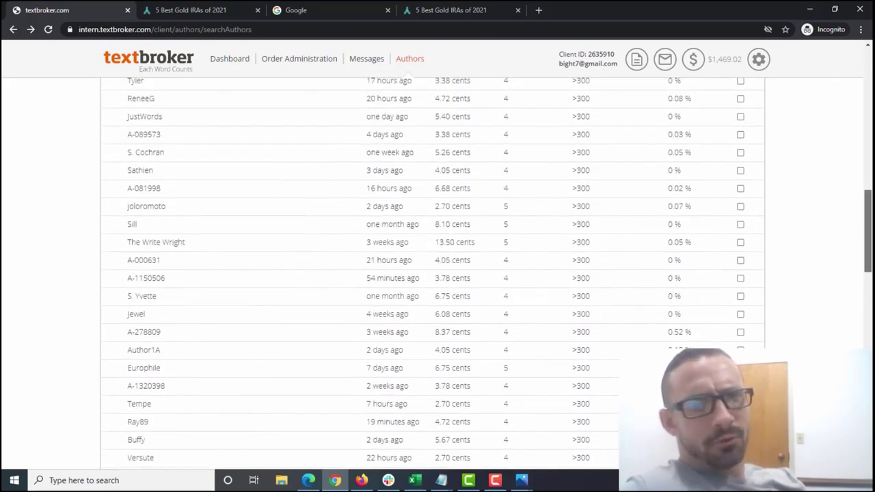
{"action": "scroll", "coordinate": [871, 218], "scroll_direction": "up", "scroll_amount": 1}
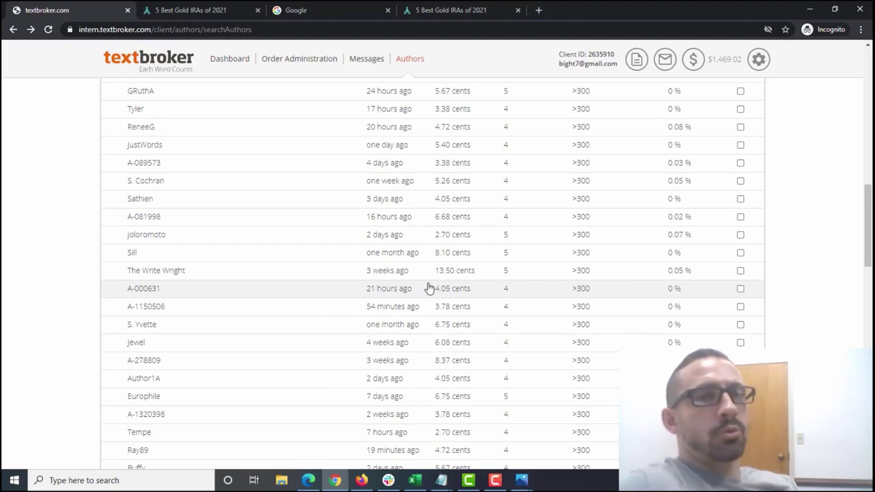
Place a DirectOrder with the author whose profile is open, using the 800-950-word Customizable Template.
{"action": "left_click_drag", "start_coordinate": [867, 225], "coordinate": [868, 338]}
{"action": "scroll", "coordinate": [455, 304], "scroll_direction": "up", "scroll_amount": 1}
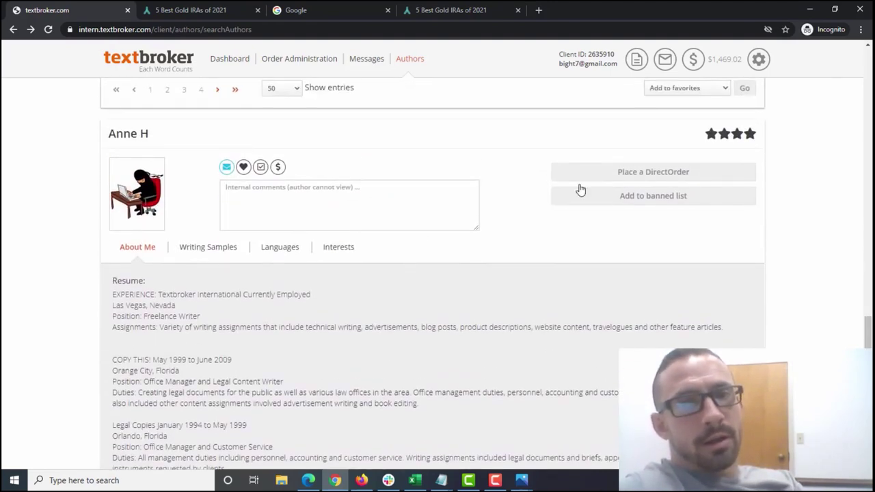
{"action": "left_click", "coordinate": [640, 170]}
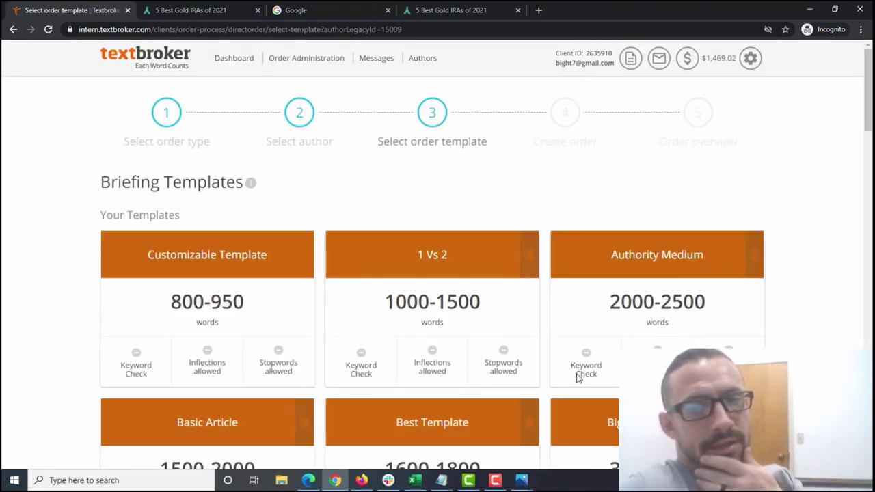
{"action": "left_click", "coordinate": [228, 286]}
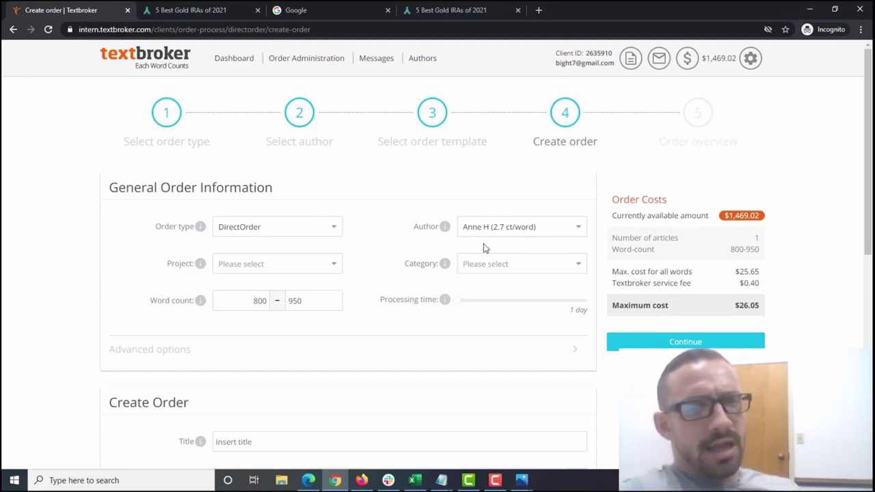
Set the order's category to Finance and its processing time to 10 days.
{"action": "left_click", "coordinate": [515, 265]}
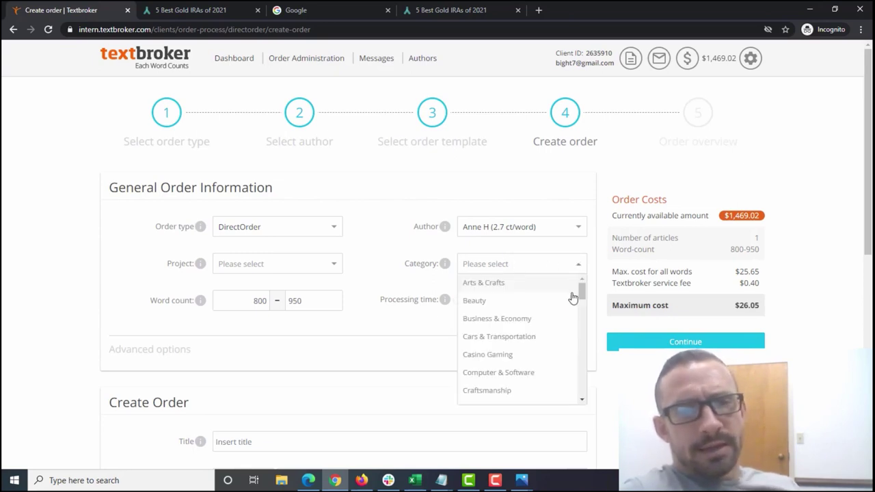
{"action": "left_click_drag", "start_coordinate": [582, 293], "coordinate": [594, 326]}
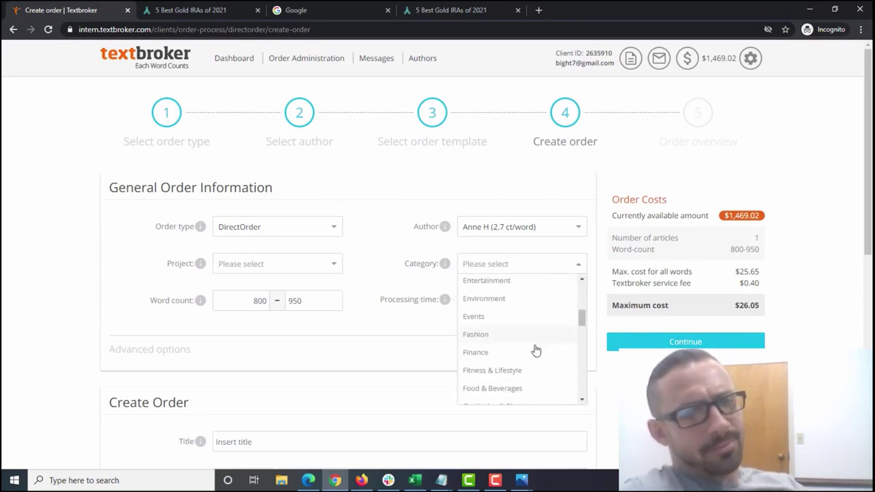
{"action": "left_click", "coordinate": [484, 357]}
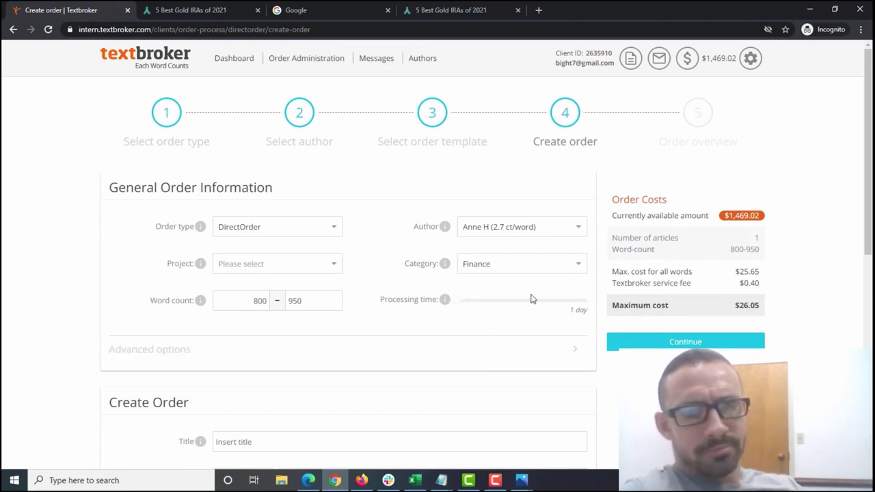
{"action": "left_click_drag", "start_coordinate": [552, 299], "coordinate": [586, 300]}
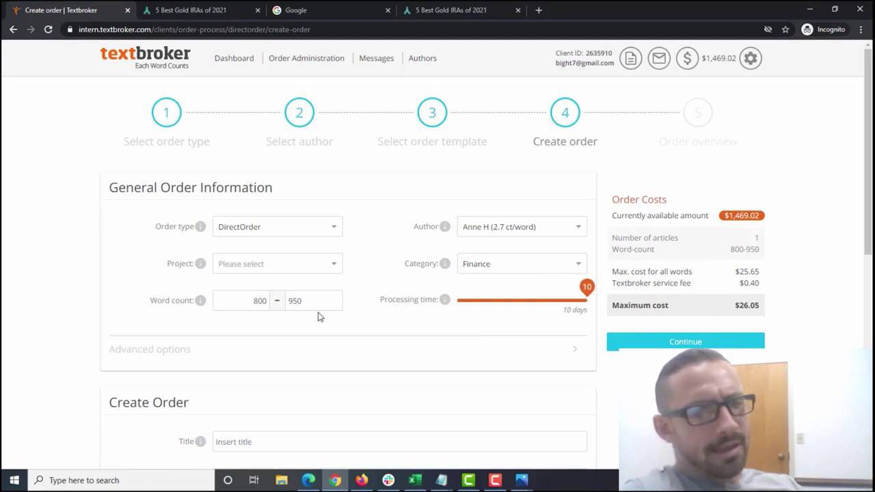
Set the order's word count range to 3000-4000.
{"action": "double_click", "coordinate": [254, 303]}
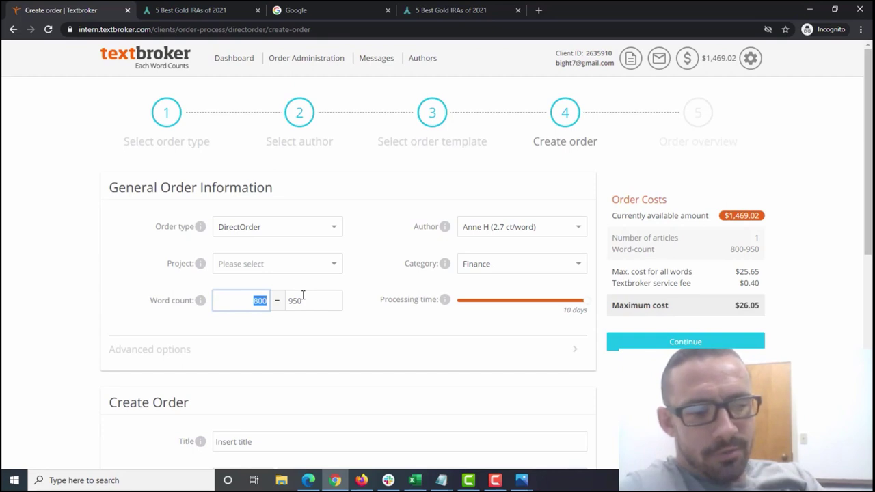
{"action": "type", "text": "3000"}
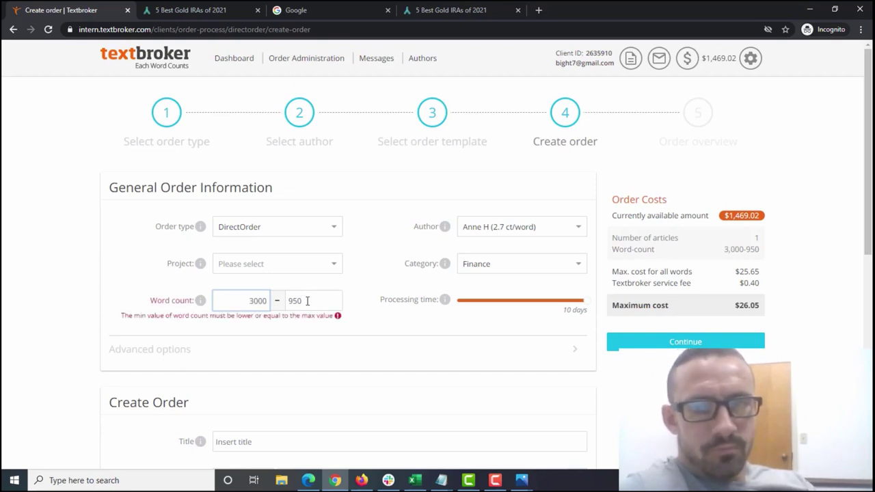
{"action": "left_click_drag", "start_coordinate": [311, 302], "coordinate": [237, 318]}
{"action": "type", "text": "4000"}
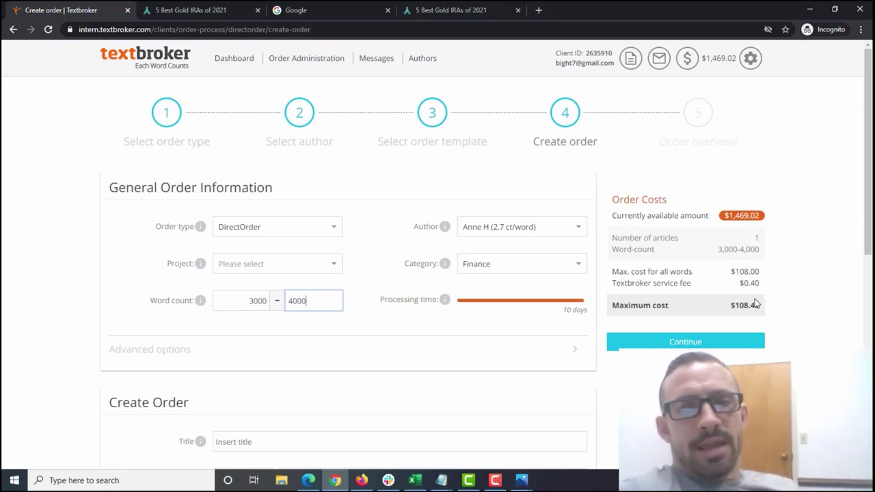
Highlight the order's maximum cost and its minimum and maximum word counts to compare price with article length.
{"action": "left_click_drag", "start_coordinate": [760, 302], "coordinate": [614, 307]}
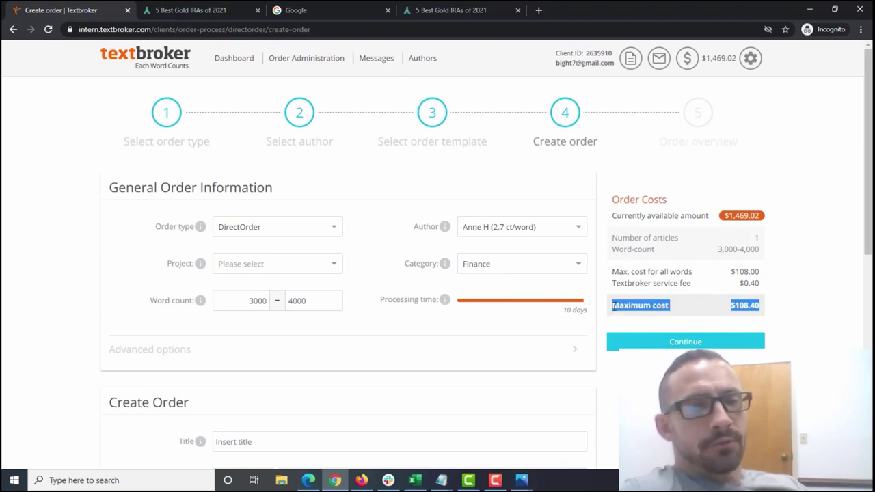
{"action": "double_click", "coordinate": [317, 300]}
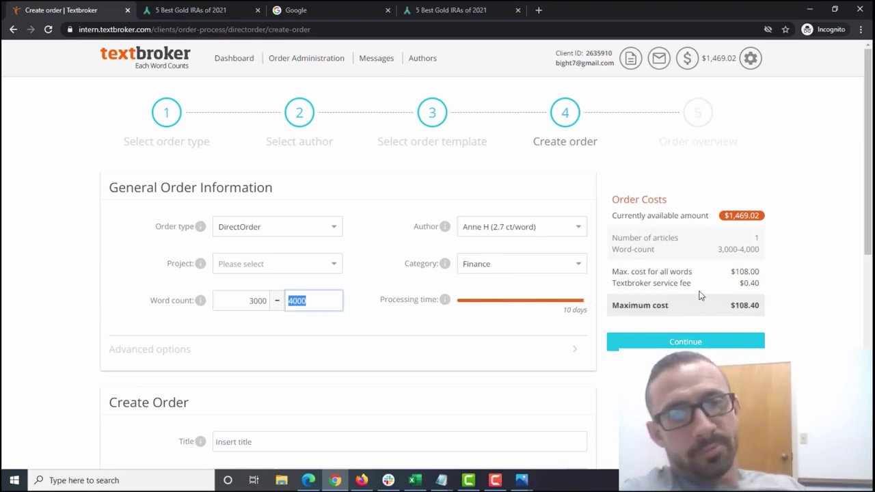
{"action": "left_click", "coordinate": [759, 303]}
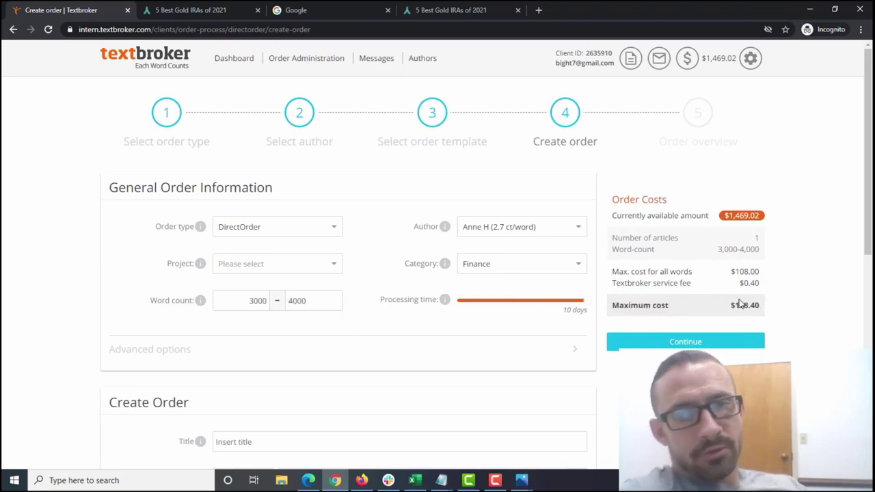
{"action": "double_click", "coordinate": [244, 301]}
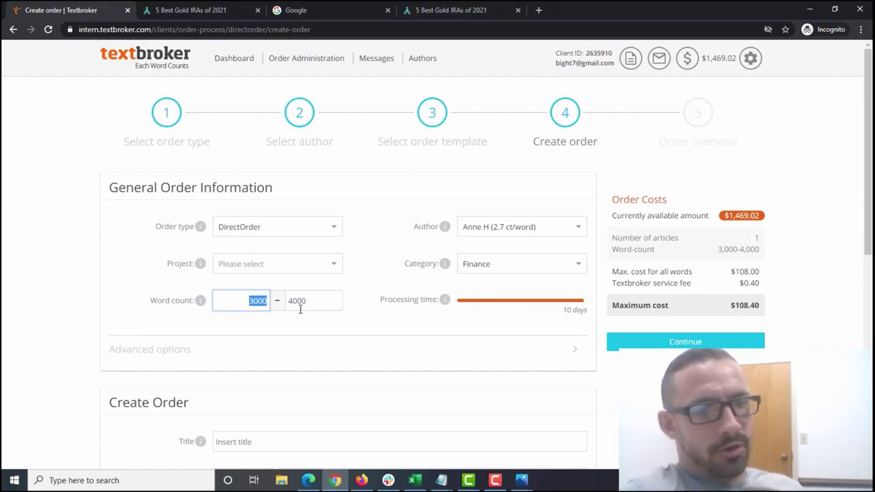
{"action": "left_click", "coordinate": [250, 303]}
{"action": "double_click", "coordinate": [244, 304]}
{"action": "double_click", "coordinate": [318, 300]}
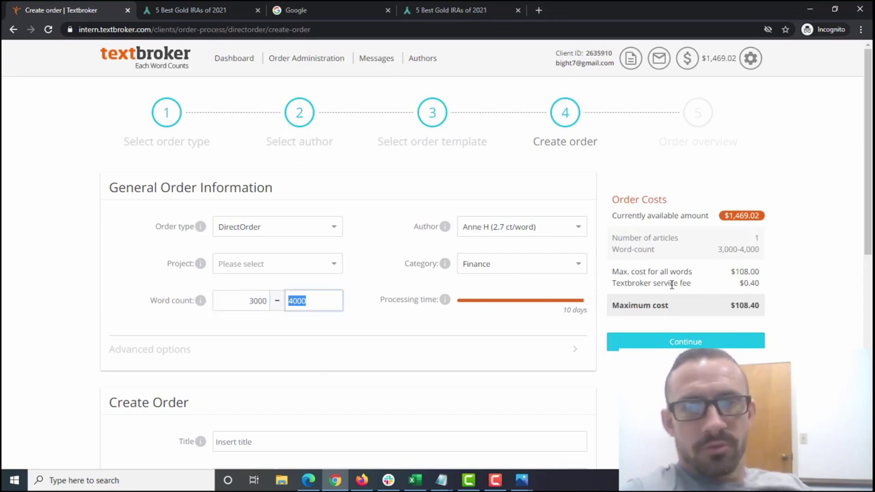
{"action": "left_click_drag", "start_coordinate": [761, 308], "coordinate": [712, 311]}
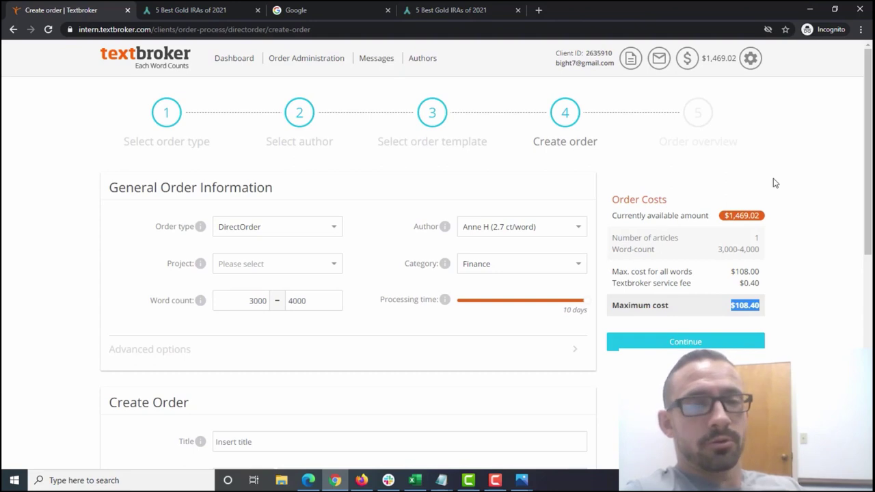
Enter "The 5 Best Gold IRA Companies" as the order's title.
{"action": "left_click_drag", "start_coordinate": [868, 122], "coordinate": [868, 221]}
{"action": "left_click", "coordinate": [394, 234]}
{"action": "type", "text": "Best"}
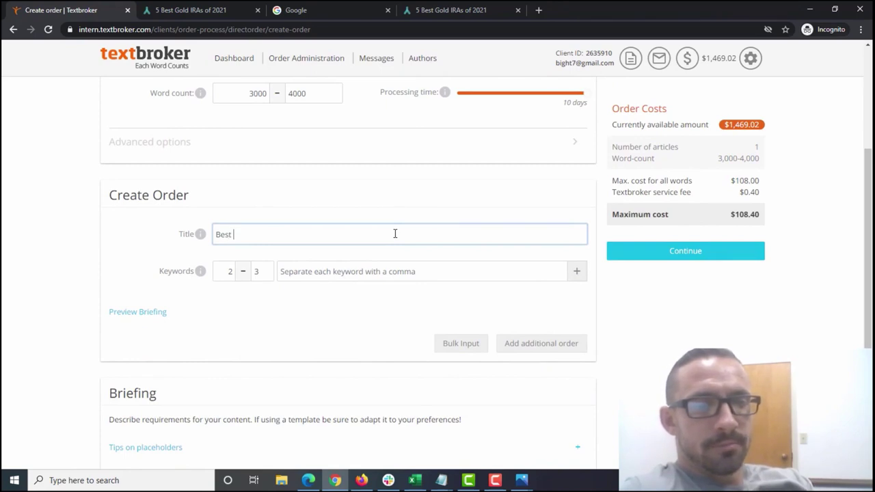
{"action": "key", "text": "BackSpace"}
{"action": "type", "text": "The 5 besrt"}
{"action": "key", "text": "BackSpace"}
{"action": "key", "text": "BackSpace"}
{"action": "key", "text": "BackSpace"}
{"action": "key", "text": "BackSpace"}
{"action": "key", "text": "BackSpace"}
{"action": "key", "text": "BackSpace"}
{"action": "type", "text": "Best Gold IRA Investment"}
{"action": "key", "text": "BackSpace"}
{"action": "key", "text": "BackSpace"}
{"action": "key", "text": "BackSpace"}
{"action": "key", "text": "BackSpace"}
{"action": "key", "text": "BackSpace"}
{"action": "key", "text": "BackSpace"}
{"action": "key", "text": "BackSpace"}
{"action": "key", "text": "BackSpace"}
{"action": "key", "text": "BackSpace"}
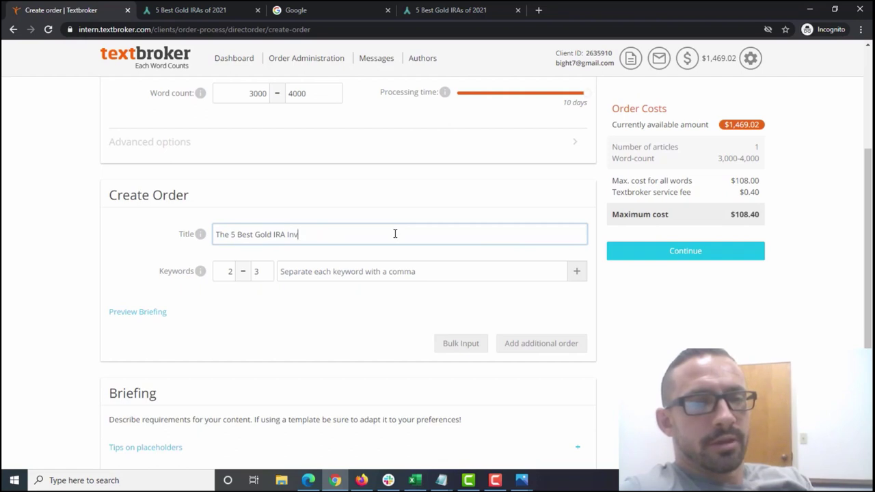
{"action": "type", "text": "Companies"}
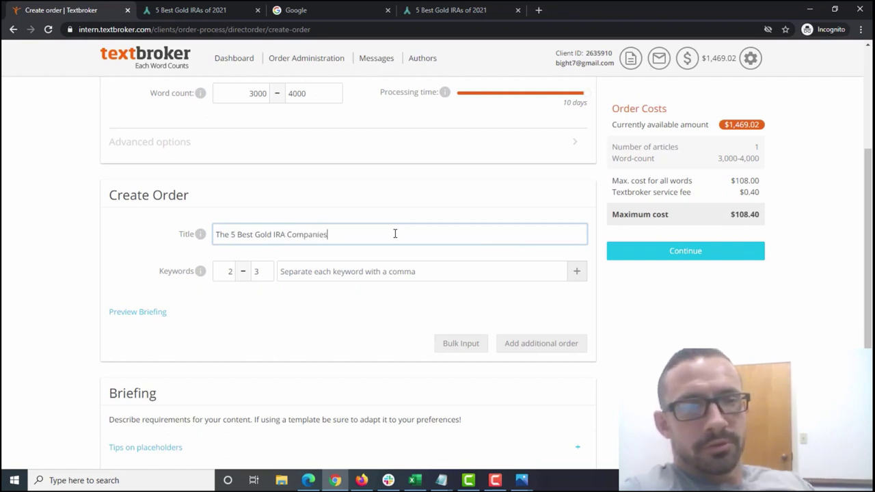
Highlight GoldIRAInvestmentCompanies.net in the Notepad list of links, and select the order's title back in Textbroker.
{"action": "left_click", "coordinate": [442, 480]}
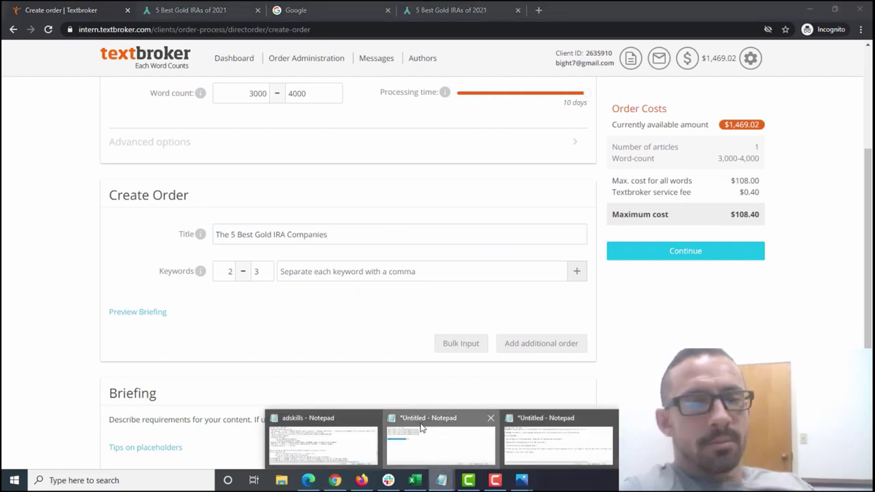
{"action": "left_click", "coordinate": [440, 445]}
{"action": "left_click", "coordinate": [299, 187]}
{"action": "left_click_drag", "start_coordinate": [298, 189], "coordinate": [146, 192]}
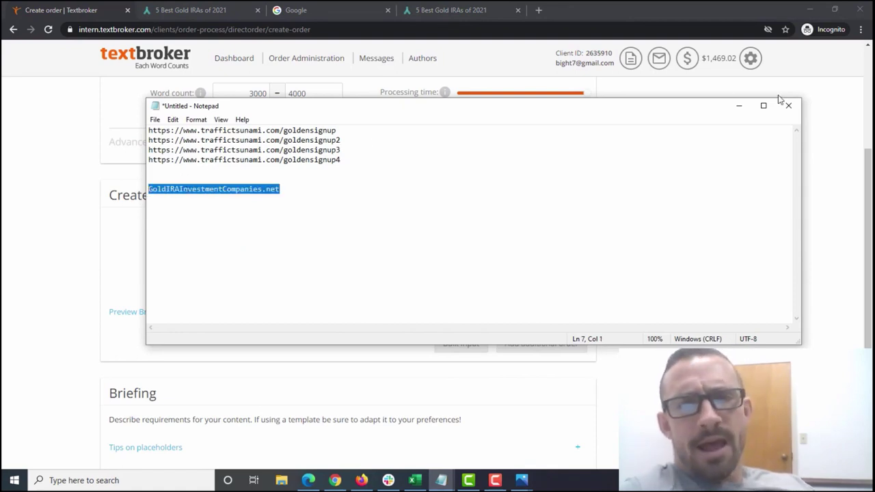
{"action": "left_click", "coordinate": [739, 105]}
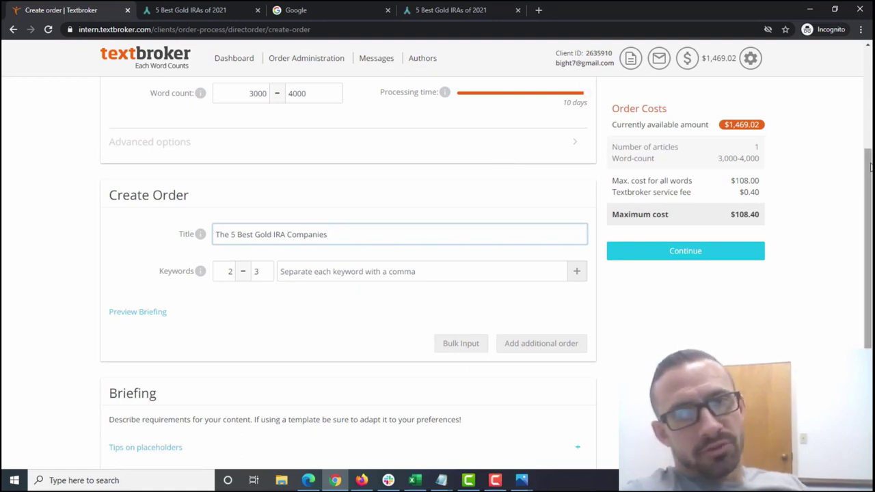
{"action": "scroll", "coordinate": [870, 173], "scroll_direction": "down", "scroll_amount": 2}
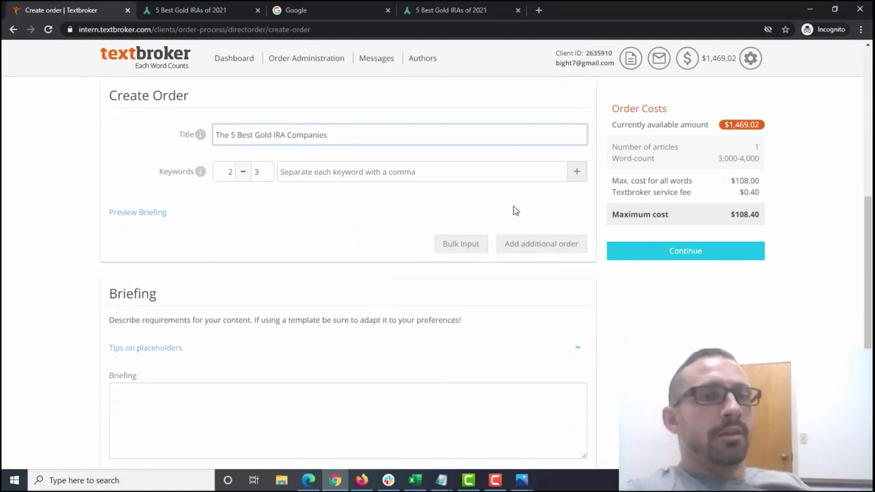
{"action": "triple_click", "coordinate": [333, 142]}
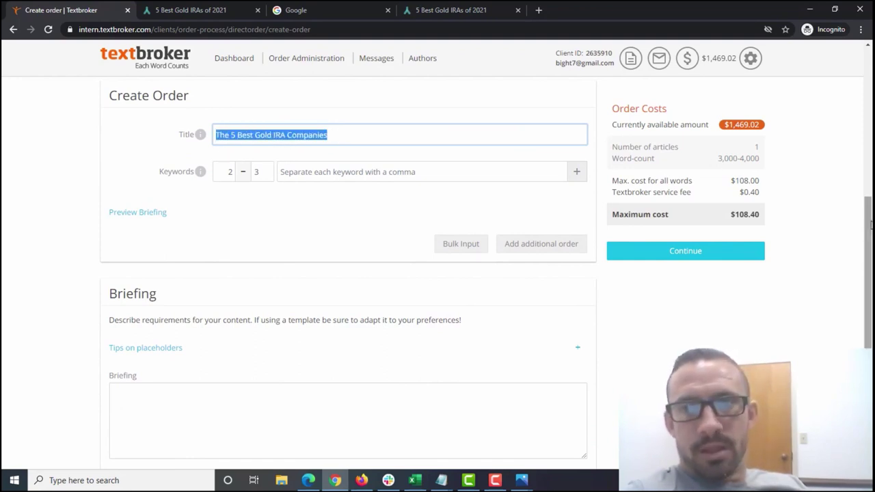
Copy all the writing guidelines from the untitled Notepad note into the order's briefing in Textbroker.
{"action": "scroll", "coordinate": [869, 274], "scroll_direction": "down", "scroll_amount": 1}
{"action": "scroll", "coordinate": [868, 274], "scroll_direction": "down", "scroll_amount": 2}
{"action": "left_click", "coordinate": [142, 287]}
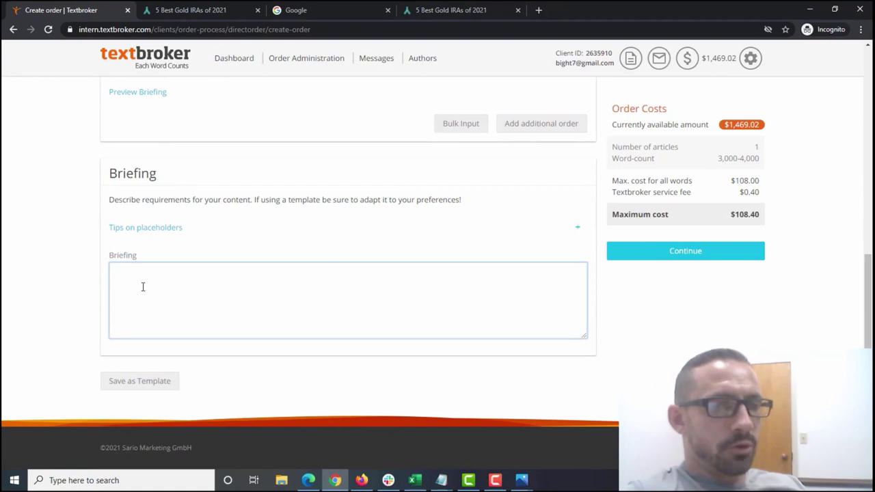
{"action": "left_click", "coordinate": [442, 480]}
{"action": "left_click", "coordinate": [536, 440]}
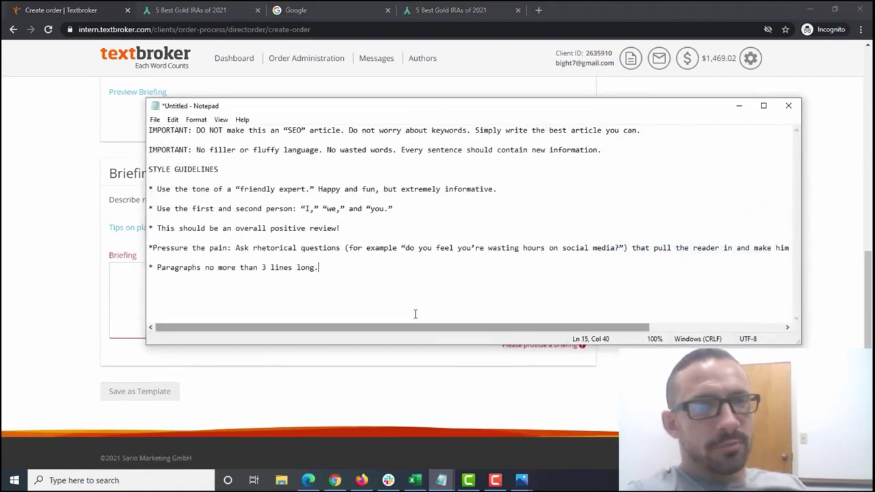
{"action": "key", "text": "ctrl+a"}
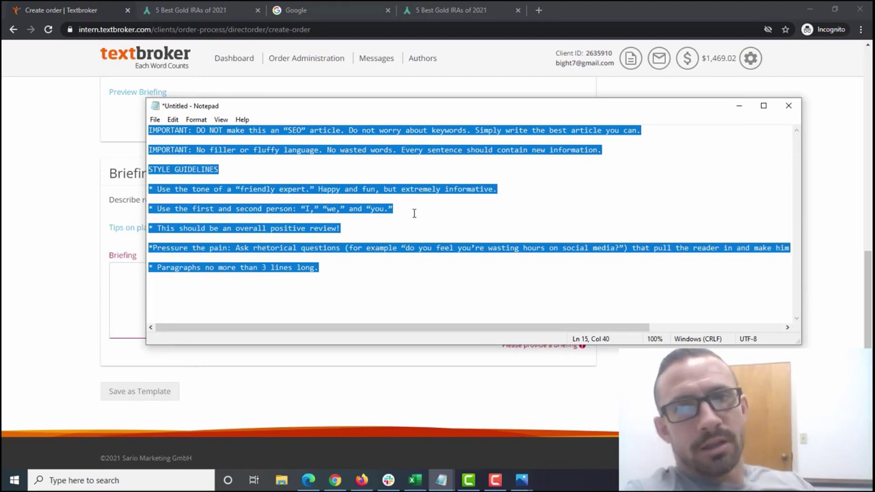
{"action": "left_click", "coordinate": [739, 106]}
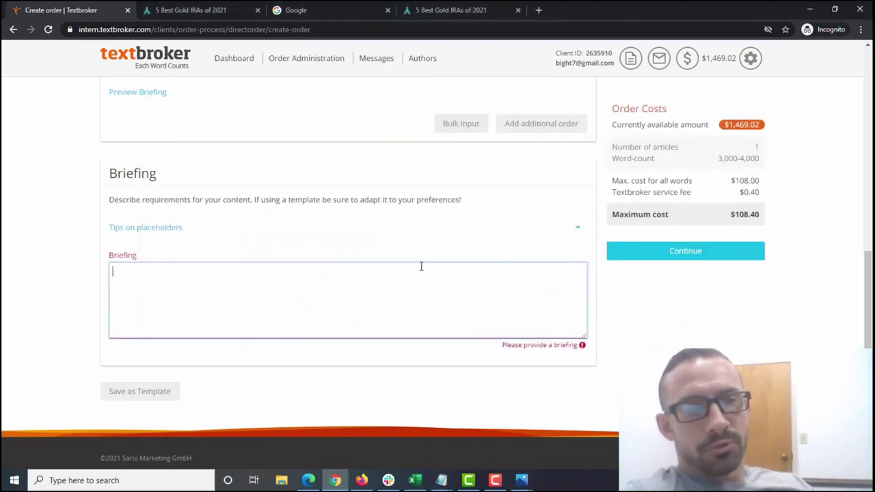
{"action": "key", "text": "ctrl+v"}
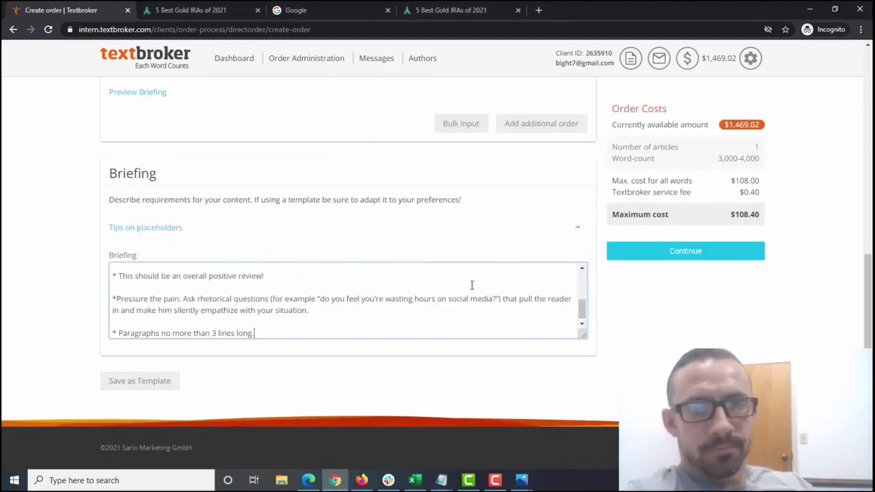
Enlarge the briefing box so the whole set of guidelines fits with empty space below it.
{"action": "left_click_drag", "start_coordinate": [583, 335], "coordinate": [585, 468]}
{"action": "scroll", "coordinate": [584, 358], "scroll_direction": "down", "scroll_amount": 2}
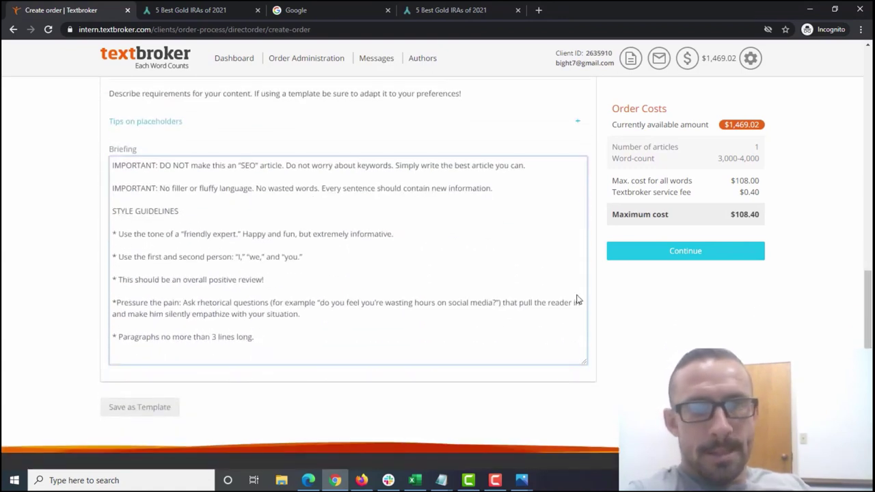
{"action": "left_click_drag", "start_coordinate": [583, 361], "coordinate": [589, 415]}
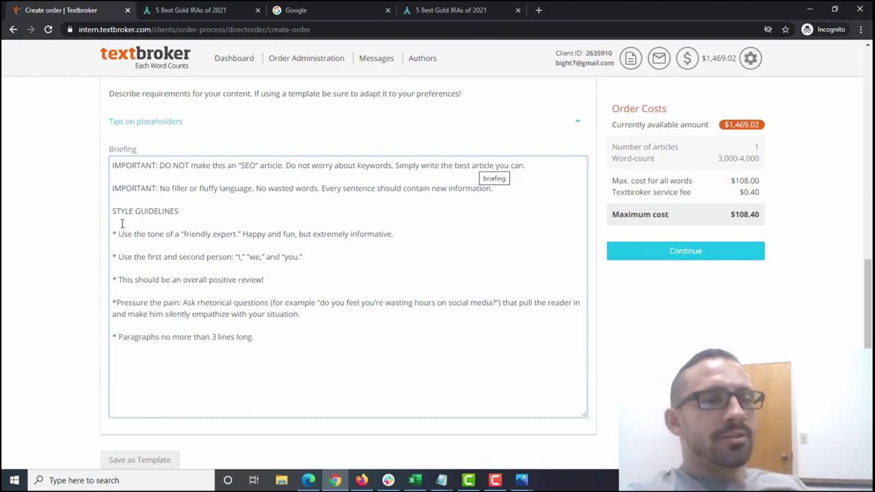
Highlight the briefing's "friendly expert" tone guideline and the end of its first and second person guideline.
{"action": "left_click_drag", "start_coordinate": [116, 232], "coordinate": [230, 220]}
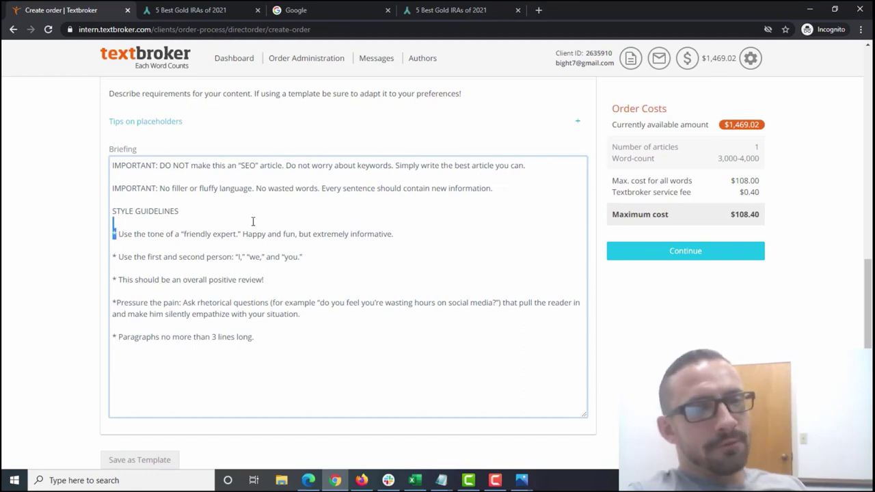
{"action": "left_click_drag", "start_coordinate": [346, 220], "coordinate": [409, 230]}
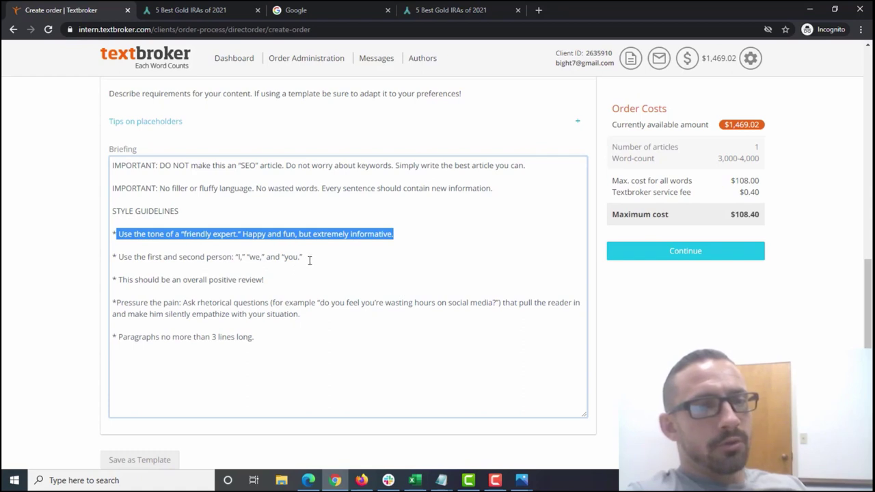
{"action": "mouse_move", "coordinate": [303, 257]}
{"action": "left_mouse_down"}
{"action": "mouse_move", "coordinate": [266, 256]}
{"action": "mouse_move", "coordinate": [302, 256]}
{"action": "left_mouse_up"}
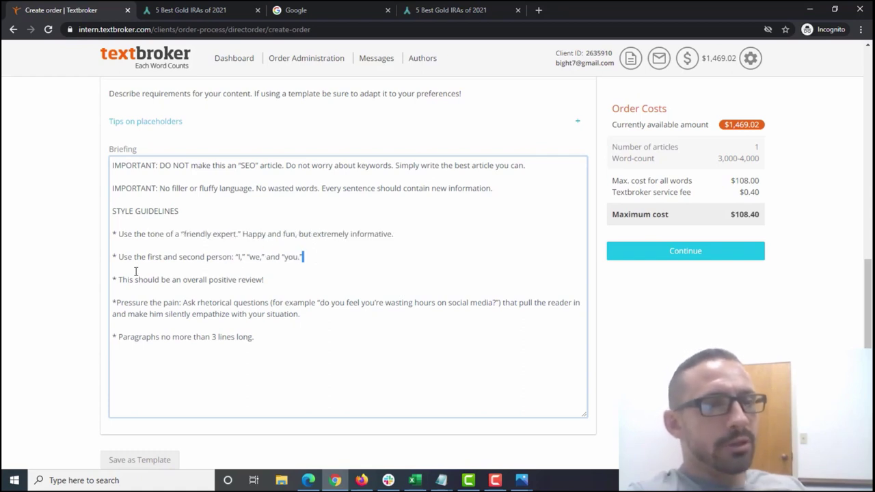
Delete the "This should be an overall positive review!" guideline and its extra blank line from the briefing.
{"action": "left_click_drag", "start_coordinate": [266, 280], "coordinate": [112, 282]}
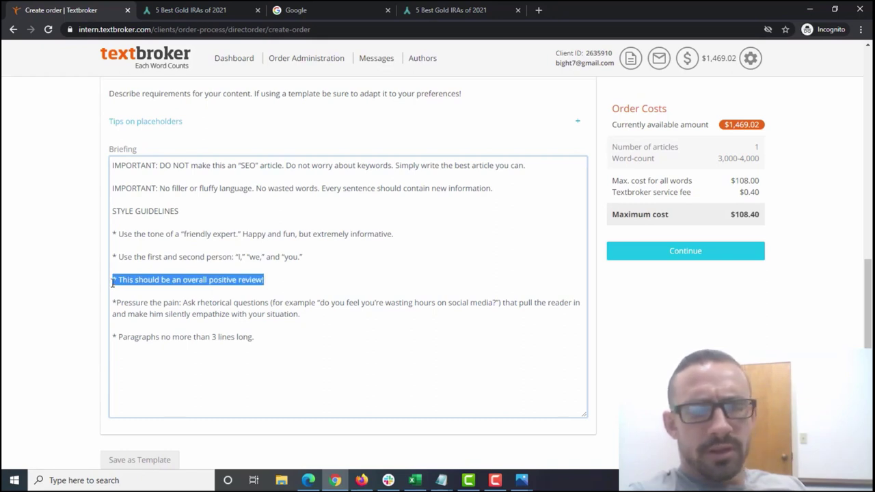
{"action": "key", "text": "Delete"}
{"action": "key", "text": "Delete"}
{"action": "key", "text": "Delete"}
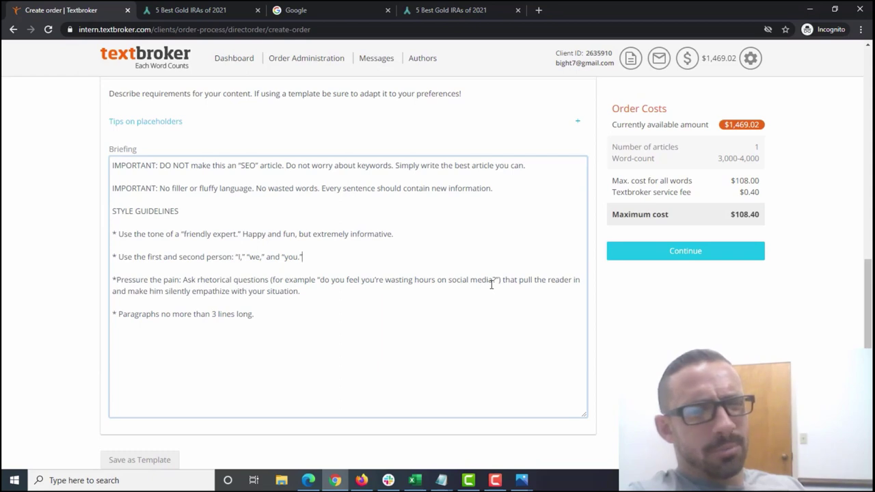
Highlight the briefing's rhetorical question example, its paragraph length guideline, and the full text to review them.
{"action": "left_click_drag", "start_coordinate": [494, 284], "coordinate": [322, 281]}
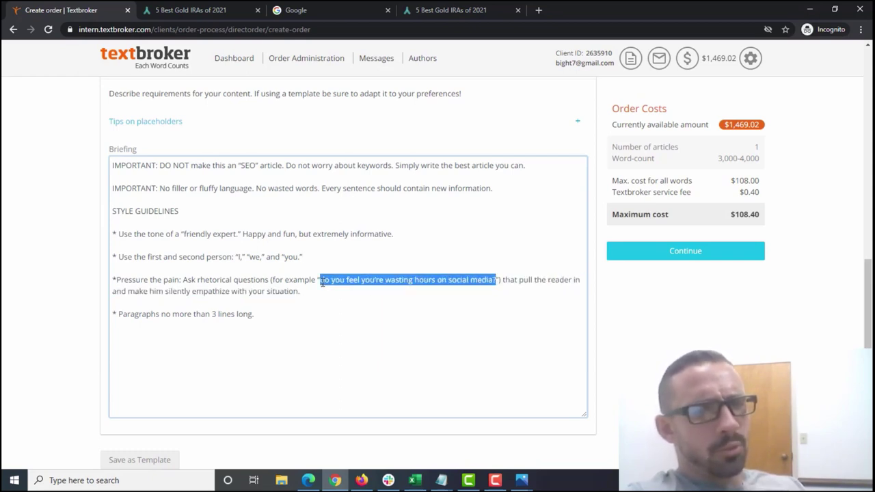
{"action": "left_click", "coordinate": [296, 303]}
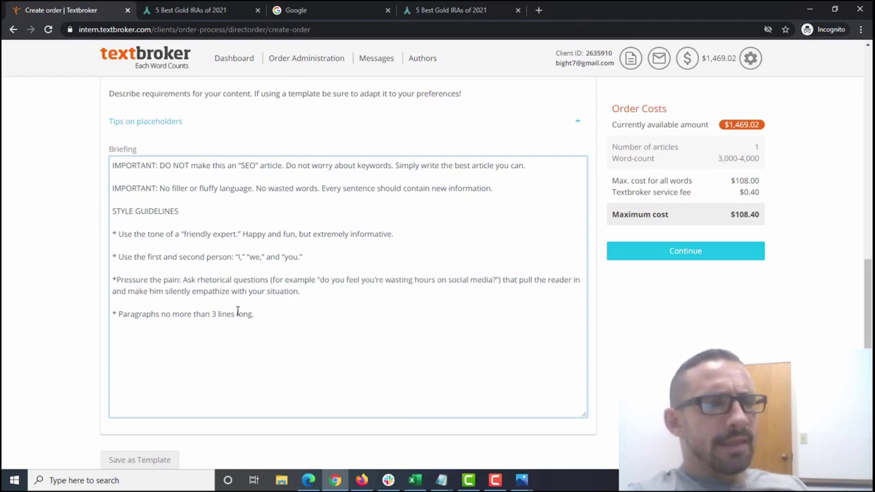
{"action": "left_click_drag", "start_coordinate": [263, 313], "coordinate": [106, 316]}
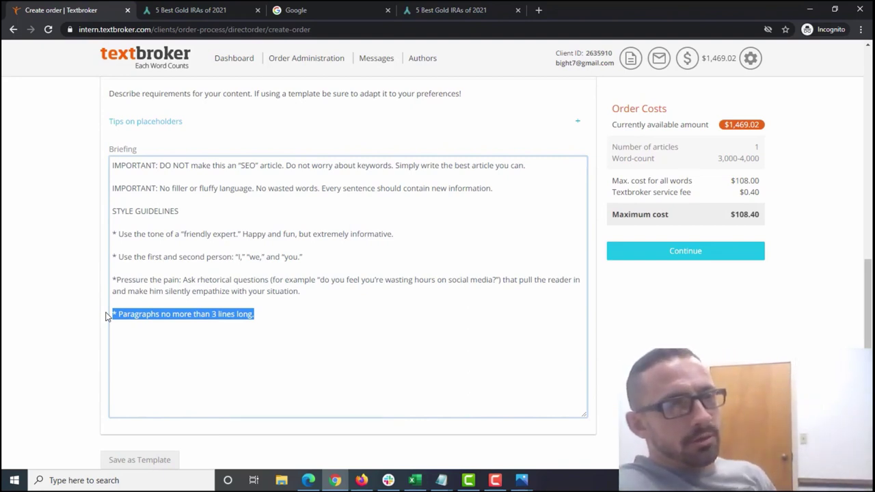
{"action": "left_click", "coordinate": [265, 315]}
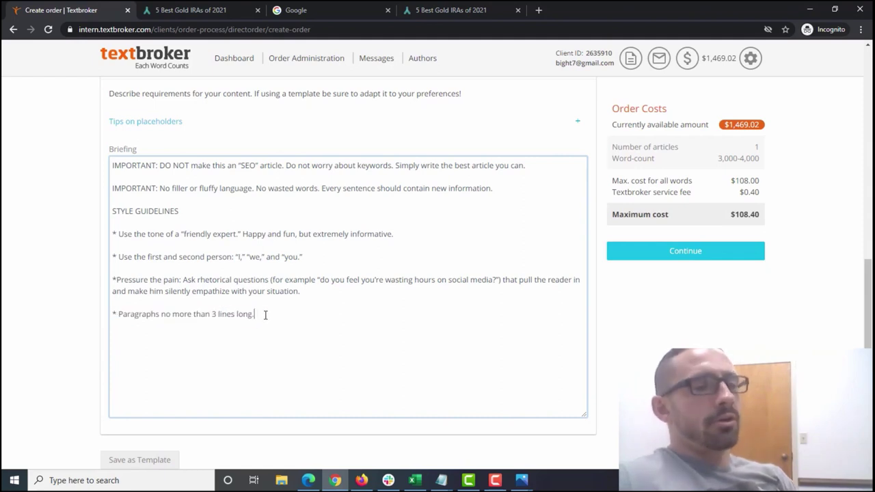
{"action": "left_click_drag", "start_coordinate": [265, 315], "coordinate": [20, 174]}
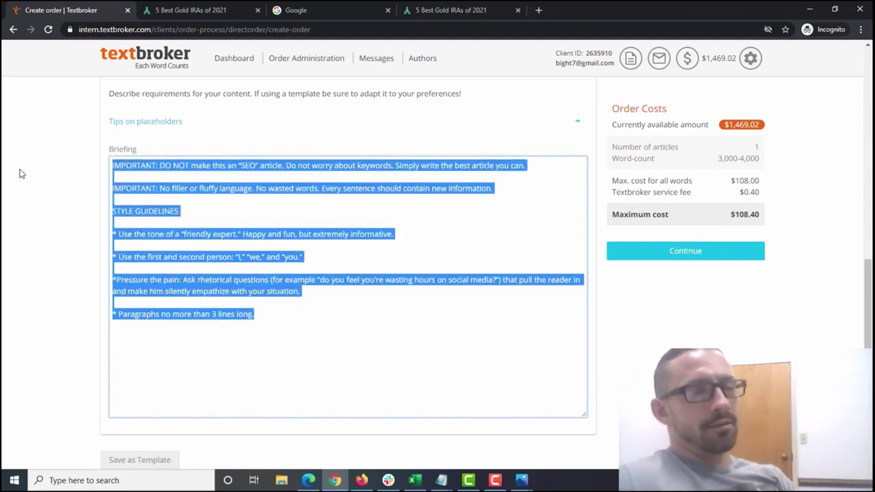
Add the heading "Top 5 Companies:" below the guidelines, followed by the first entry "#1: Goldco".
{"action": "left_click", "coordinate": [292, 322]}
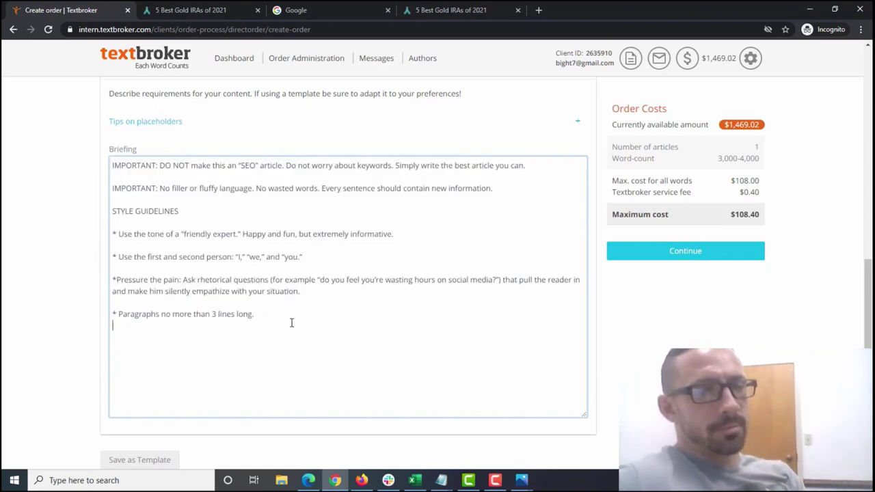
{"action": "key", "text": "Return"}
{"action": "type", "text": "Top 5 Companies:"}
{"action": "key", "text": "Return"}
{"action": "key", "text": "Return"}
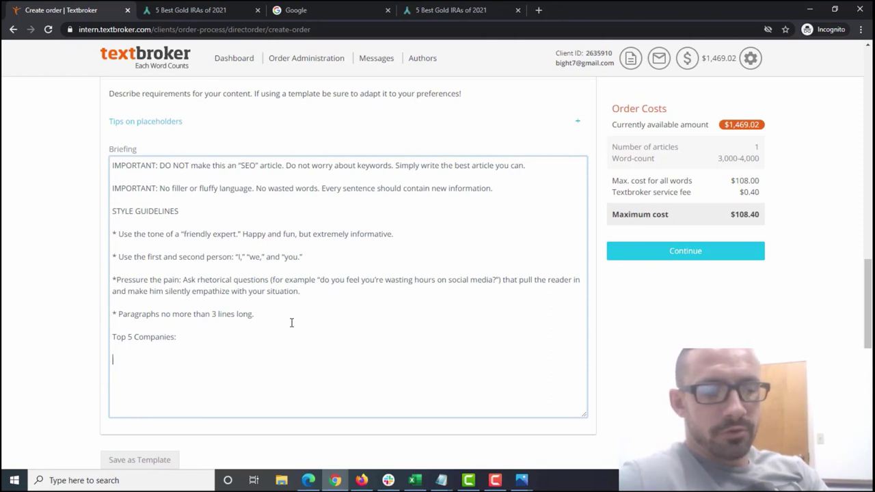
{"action": "type", "text": "#"}
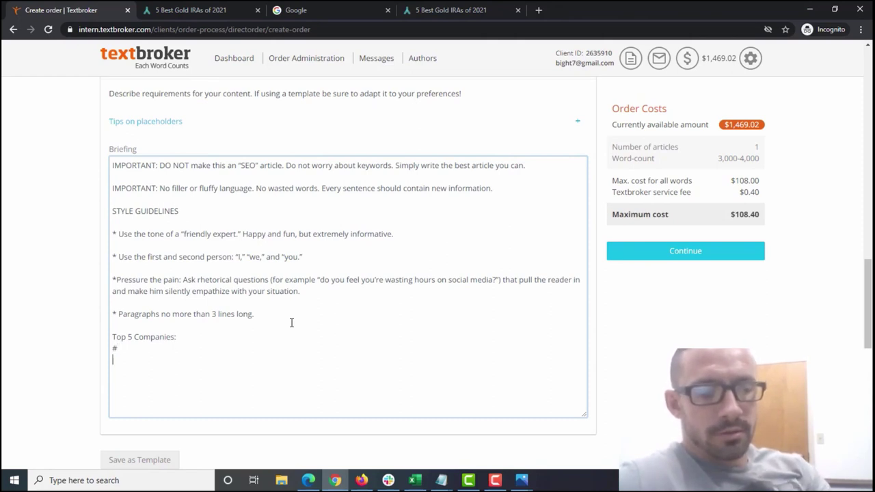
{"action": "type", "text": "#1: Goldco"}
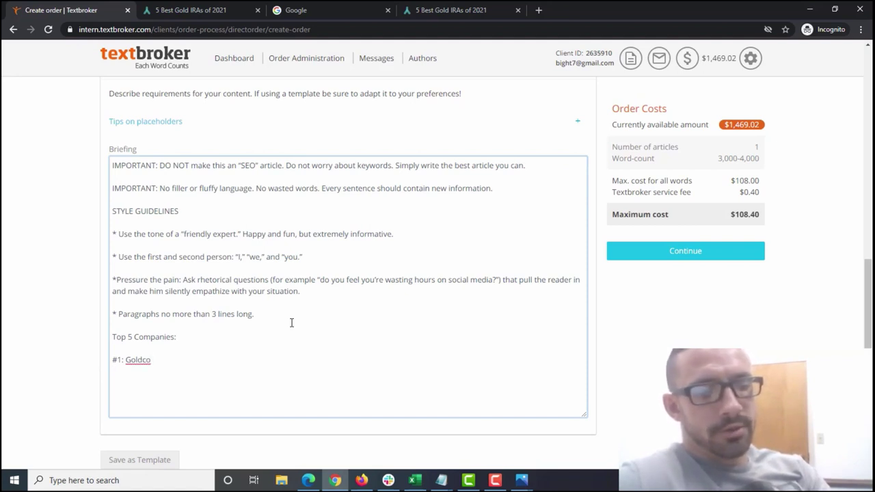
Under the Goldco entry, add the instruction "Write 200 words briefly talking about the Goldco company".
{"action": "type", "text": "Write 2"}
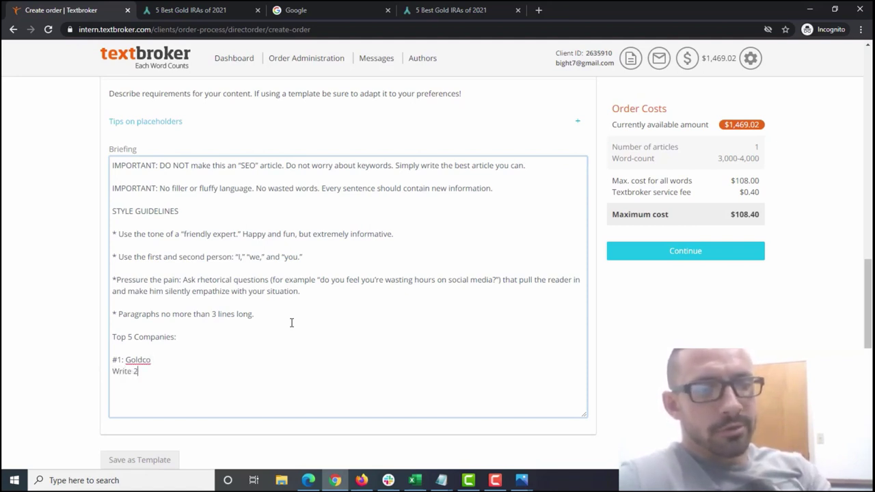
{"action": "type", "text": "00 words"}
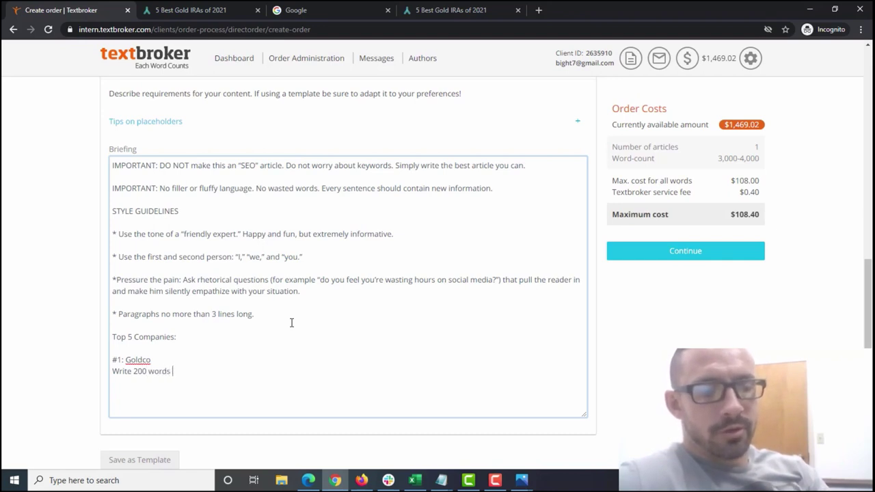
{"action": "type", "text": " briefly "}
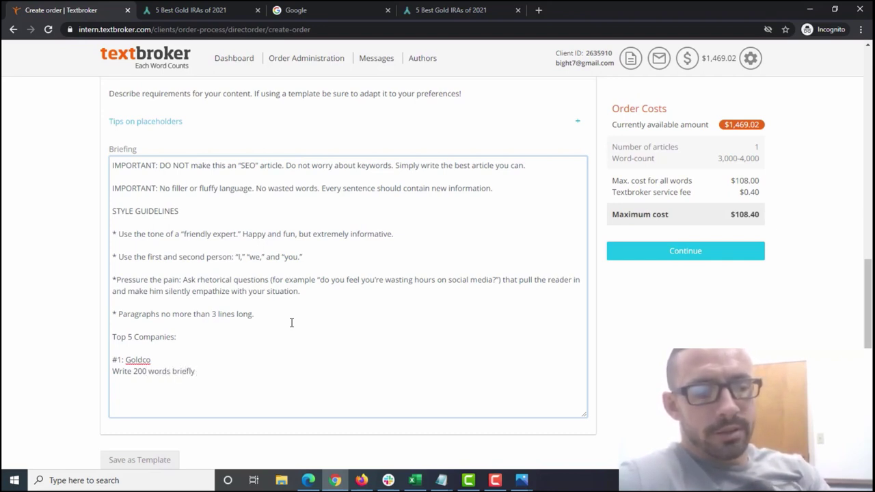
{"action": "type", "text": "pointing out"}
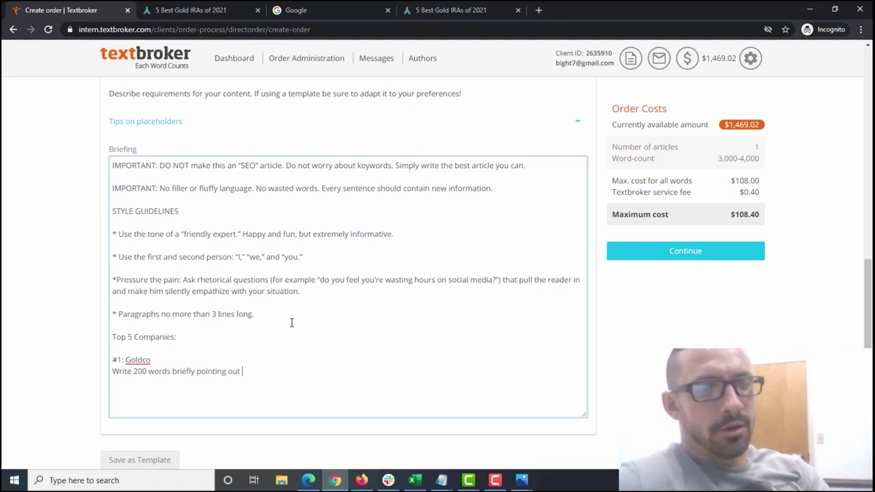
{"action": "type", "text": " Gold"}
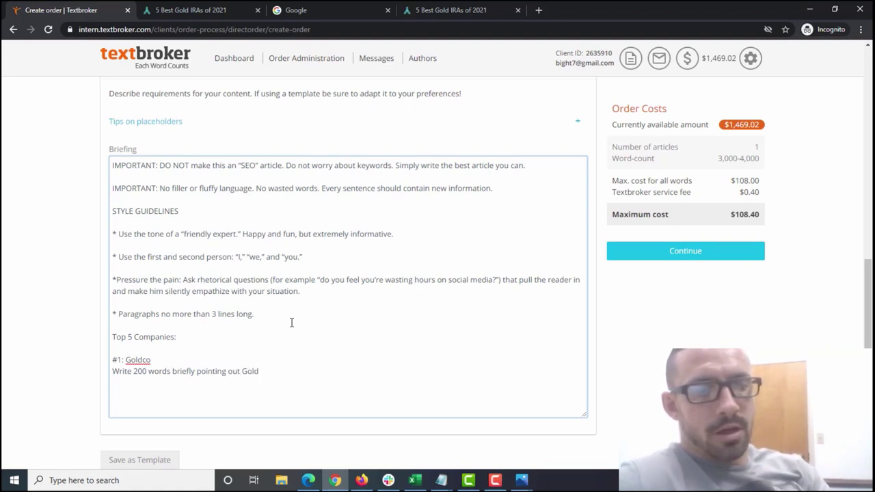
{"action": "key", "text": "BackSpace"}
{"action": "key", "text": "BackSpace"}
{"action": "key", "text": "BackSpace"}
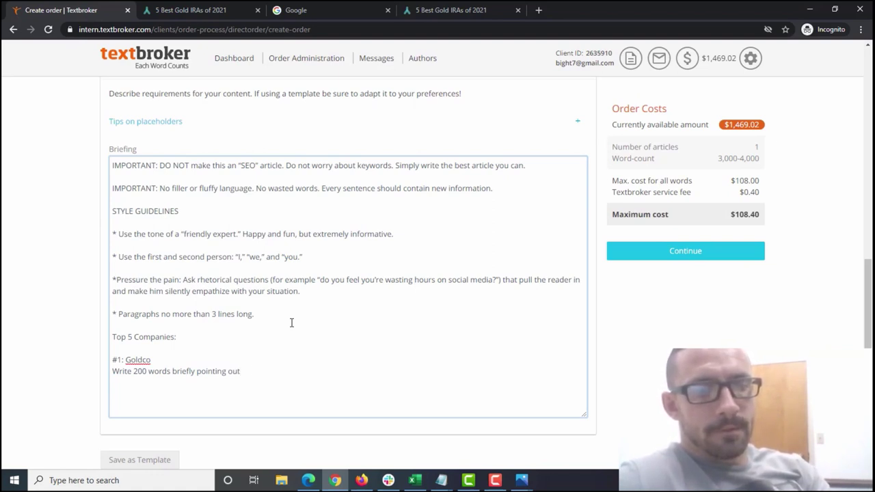
{"action": "key", "text": "BackSpace"}
{"action": "key", "text": "BackSpace"}
{"action": "key", "text": "BackSpace"}
{"action": "key", "text": "BackSpace"}
{"action": "type", "text": "talking about the "}
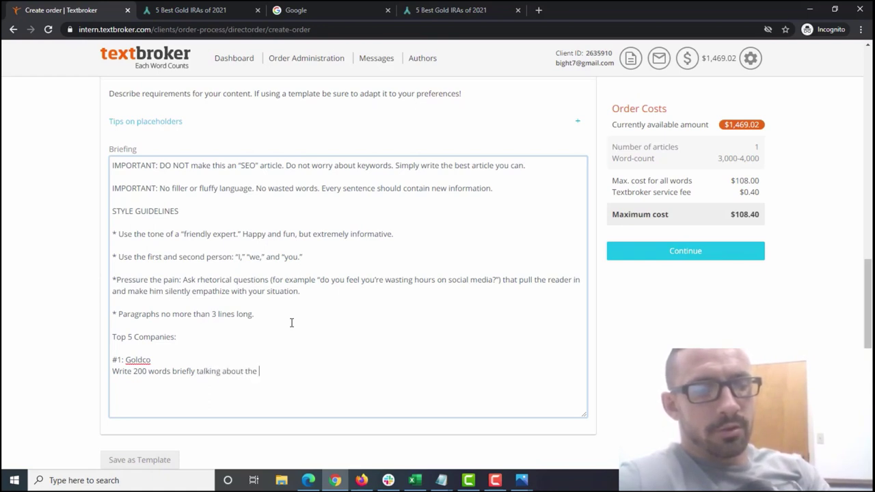
{"action": "type", "text": "Goldco company"}
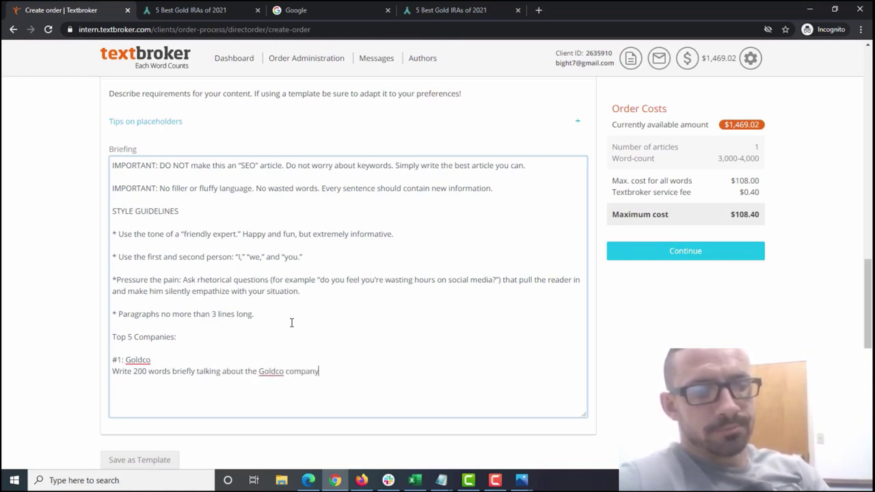
End the Goldco instruction with a period and add the line "- Make sure to list pros and cons as bullet points".
{"action": "type", "text": ".- M"}
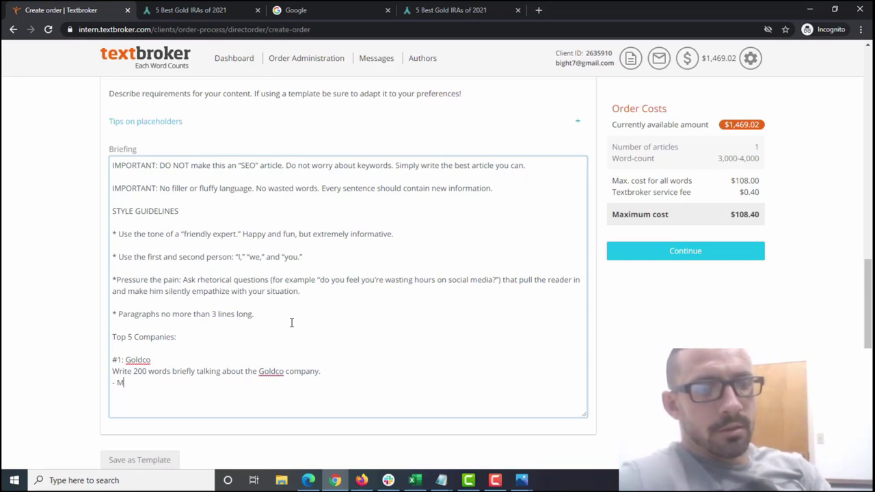
{"action": "type", "text": "ake sure to list pr"}
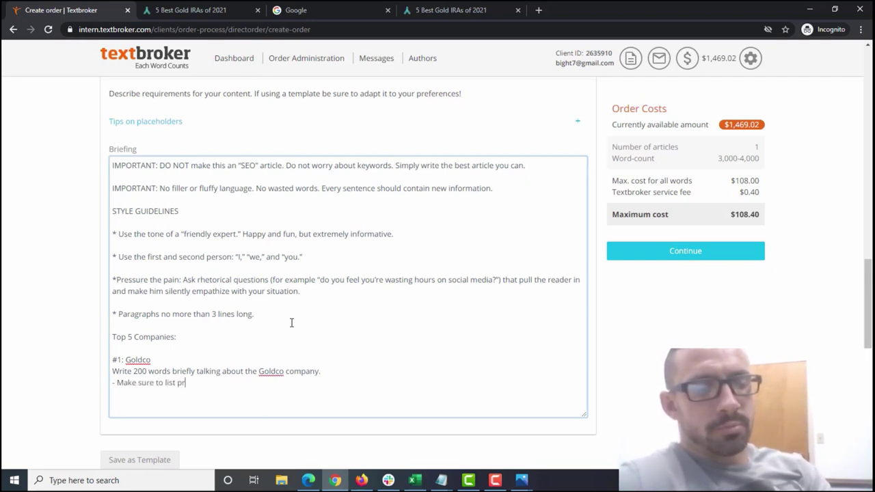
{"action": "type", "text": "od and cons"}
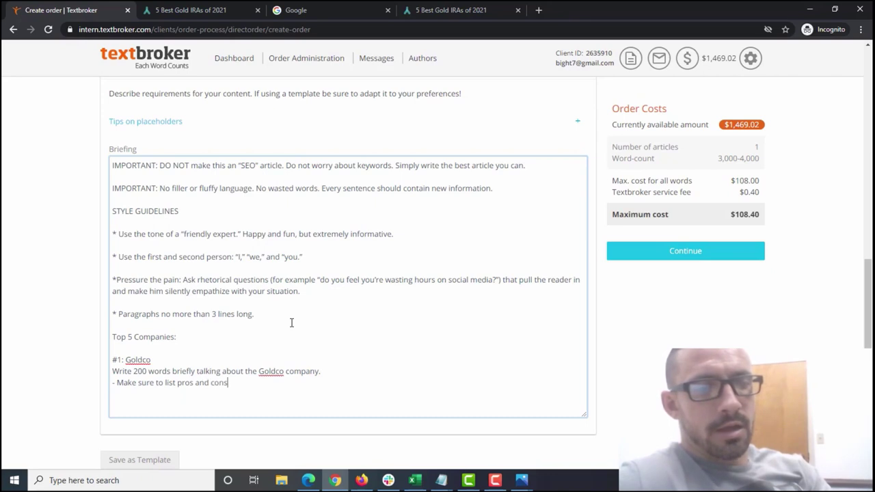
{"action": "type", "text": " as bullet points"}
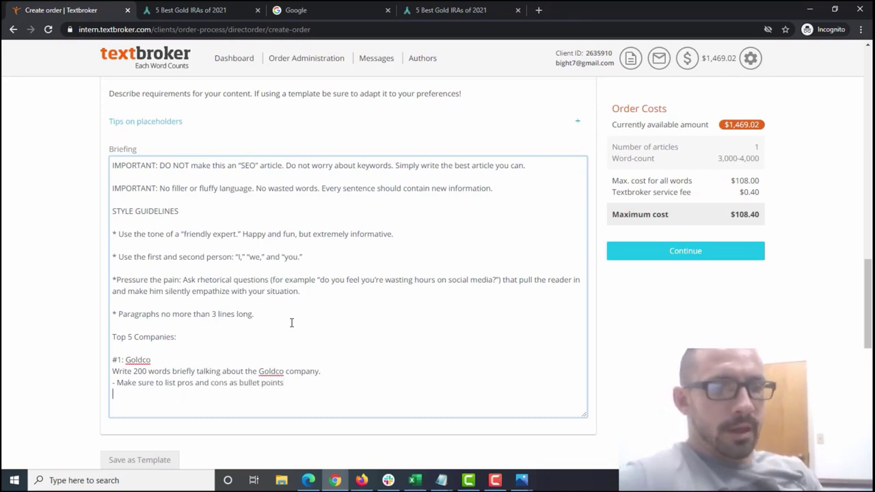
Add the second company entry "#2: Augusta Precious Metals" after a blank line in the briefing.
{"action": "key", "text": "Return"}
{"action": "type", "text": "#2: "}
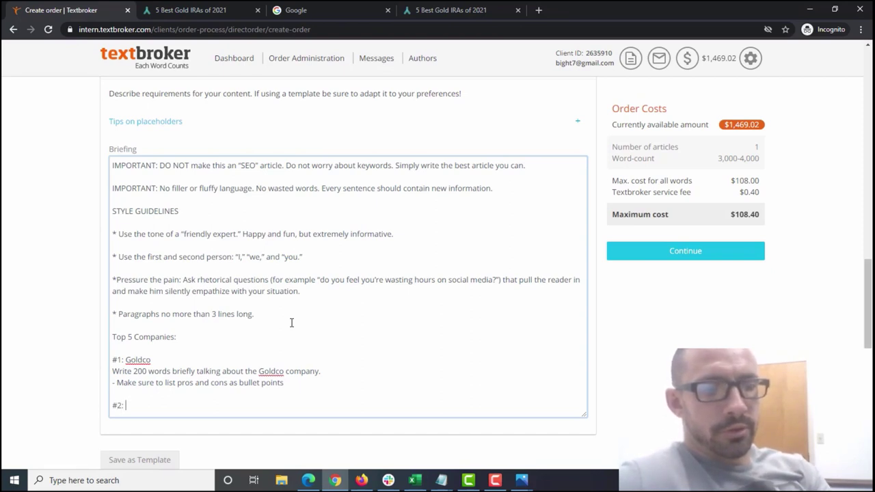
{"action": "type", "text": "Augusta Precious Metals"}
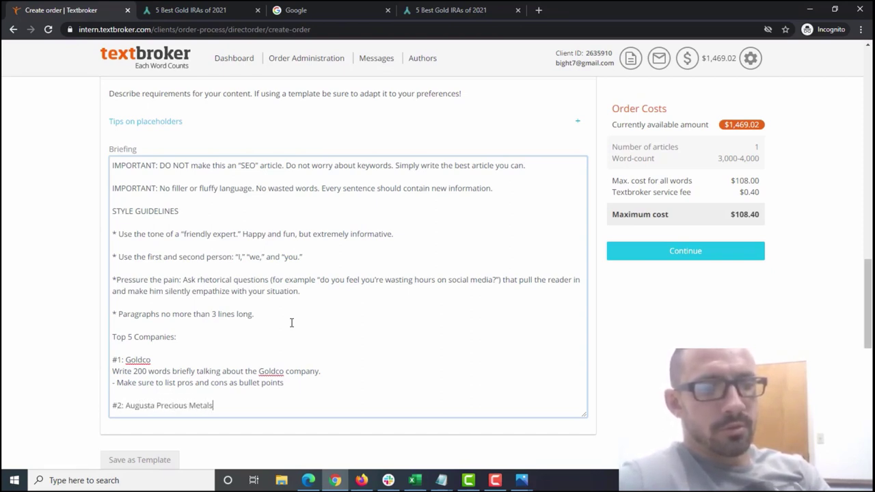
Copy the Goldco entry's 200-word instruction and pros-and-cons line to directly below the "#2: Augusta Precious Metals" entry.
{"action": "key", "text": "Return"}
{"action": "type", "text": "Writer"}
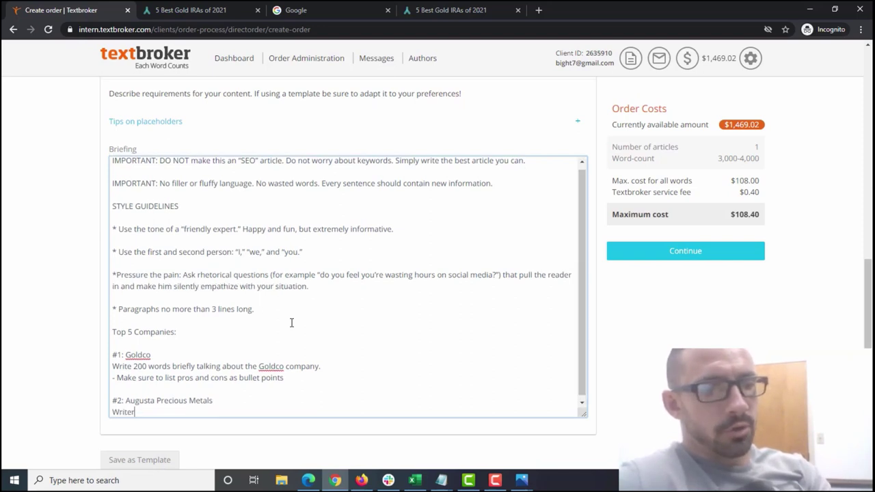
{"action": "left_click", "coordinate": [299, 376]}
{"action": "left_click_drag", "start_coordinate": [285, 377], "coordinate": [97, 365]}
{"action": "key", "text": "ctrl+c"}
{"action": "left_click_drag", "start_coordinate": [143, 412], "coordinate": [72, 417]}
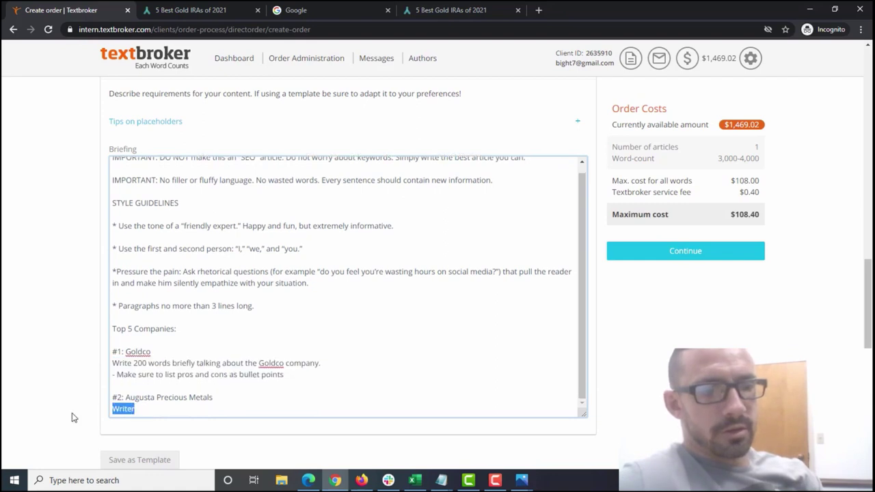
{"action": "key", "text": "ctrl+v"}
Replace "Goldco" with "Augusta" in the copied instruction under the second company entry.
{"action": "double_click", "coordinate": [274, 401]}
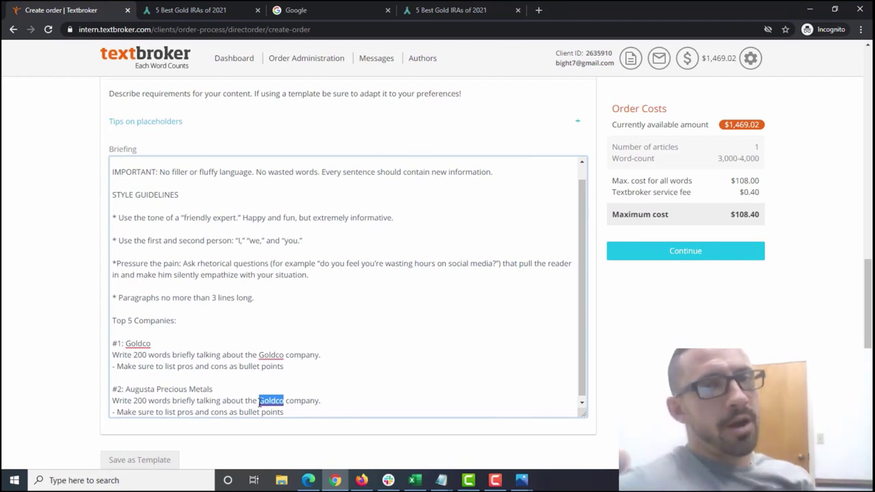
{"action": "type", "text": "Augusts"}
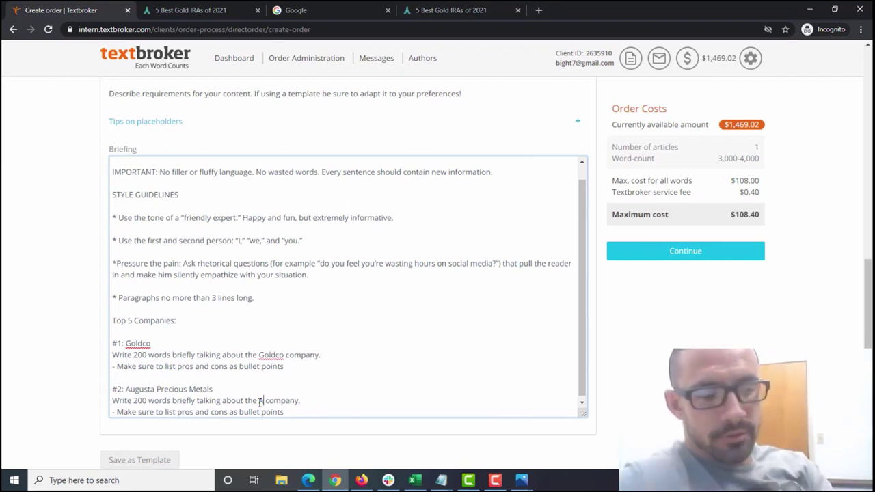
{"action": "key", "text": "BackSpace"}
{"action": "type", "text": "a"}
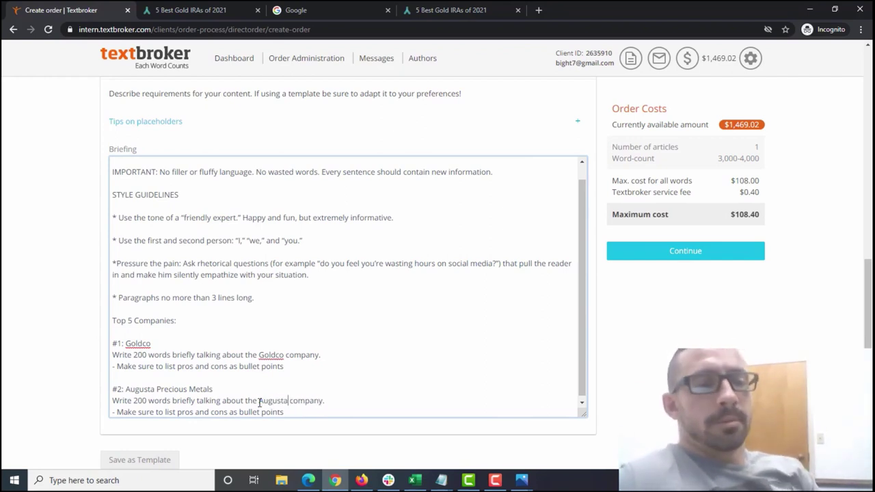
{"action": "scroll", "coordinate": [581, 328], "scroll_direction": "down", "scroll_amount": 1}
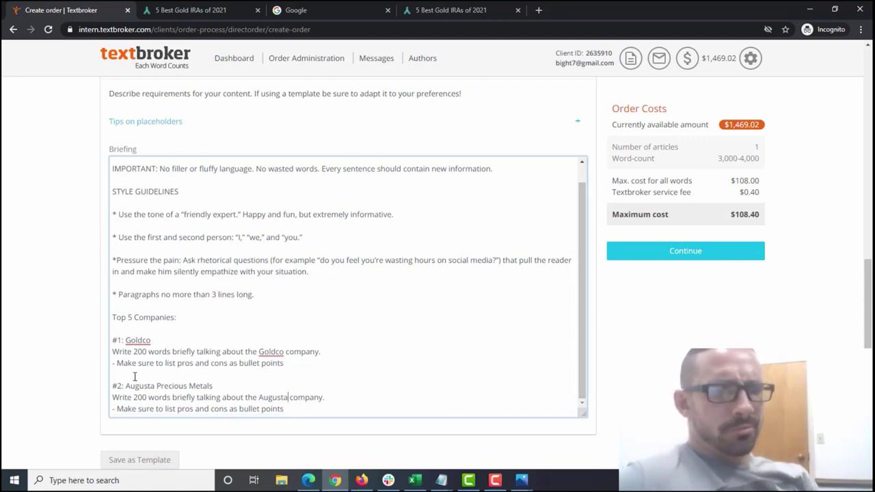
Shorten the instruction under the Goldco entry to "Talking about the Goldco company.".
{"action": "left_click_drag", "start_coordinate": [145, 353], "coordinate": [134, 354]}
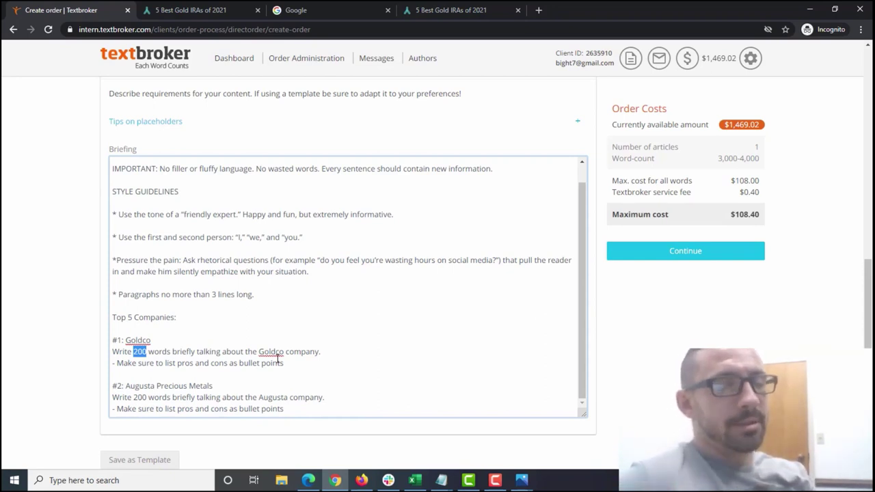
{"action": "left_click", "coordinate": [198, 352]}
{"action": "key", "text": "shift+End"}
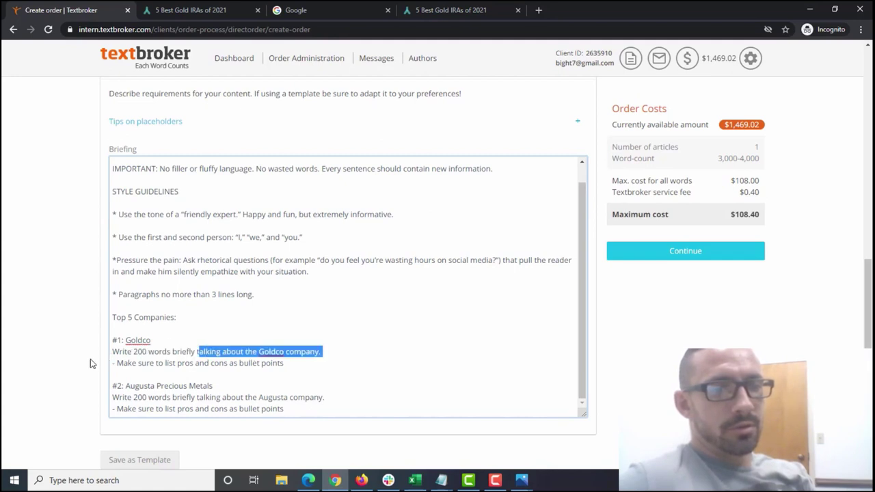
{"action": "key", "text": "shift+Home"}
{"action": "type", "text": "T"}
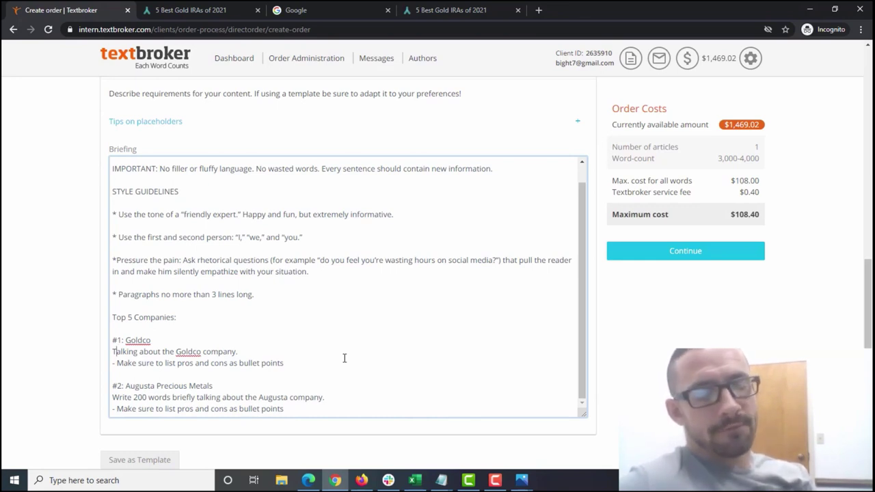
Add the placeholder entries "#3", "#4" and "#5" on separate lines below the Augusta entry, after a blank line.
{"action": "left_click", "coordinate": [368, 403]}
{"action": "key", "text": "Return"}
{"action": "key", "text": "Return"}
{"action": "type", "text": "#3"}
{"action": "key", "text": "Return"}
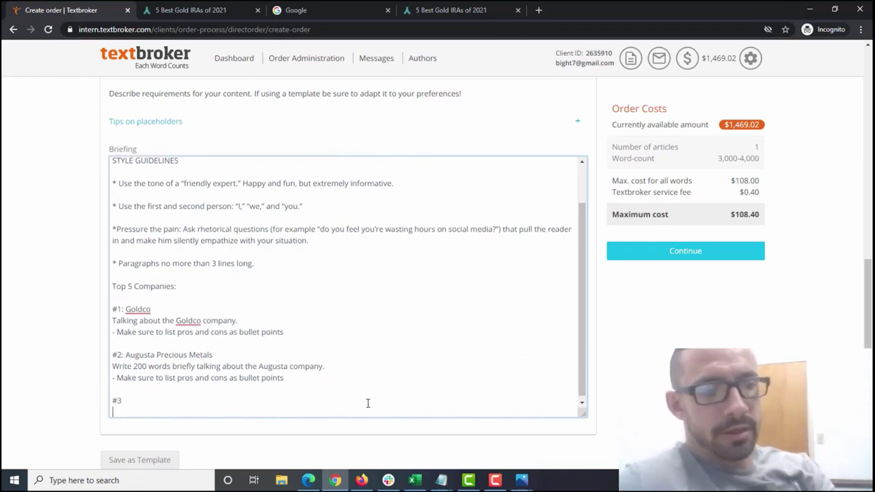
{"action": "type", "text": "#4"}
{"action": "key", "text": "Return"}
{"action": "type", "text": "#5"}
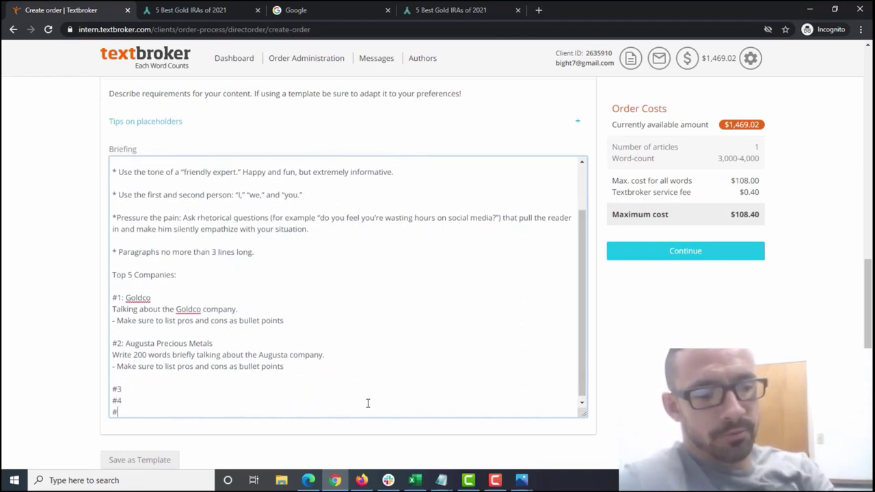
Below the company list, add the instruction "After the top 5, start a Q & A on frequently asked questions about gold IRAs".
{"action": "key", "text": "Return"}
{"action": "key", "text": "Return"}
{"action": "type", "text": "After the top 5"}
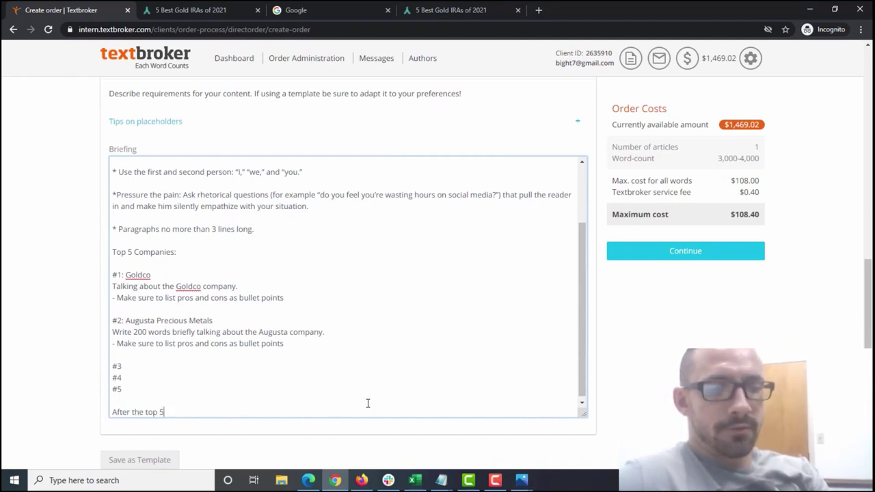
{"action": "type", "text": ", start"}
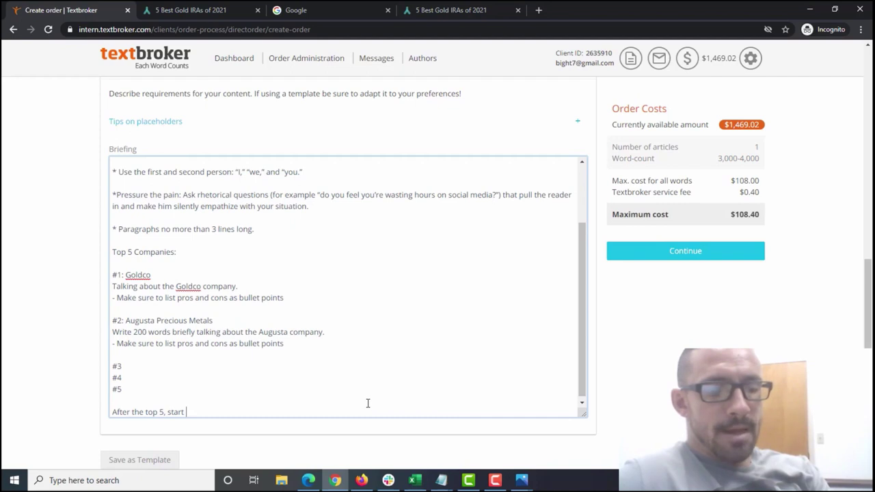
{"action": "type", "text": " a Q & NA"}
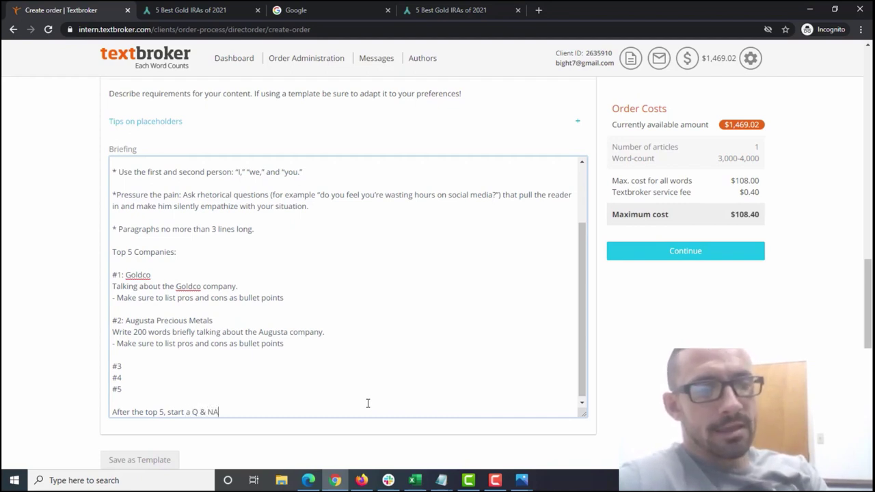
{"action": "key", "text": "BackSpace"}
{"action": "key", "text": "BackSpace"}
{"action": "type", "text": "A on frequ"}
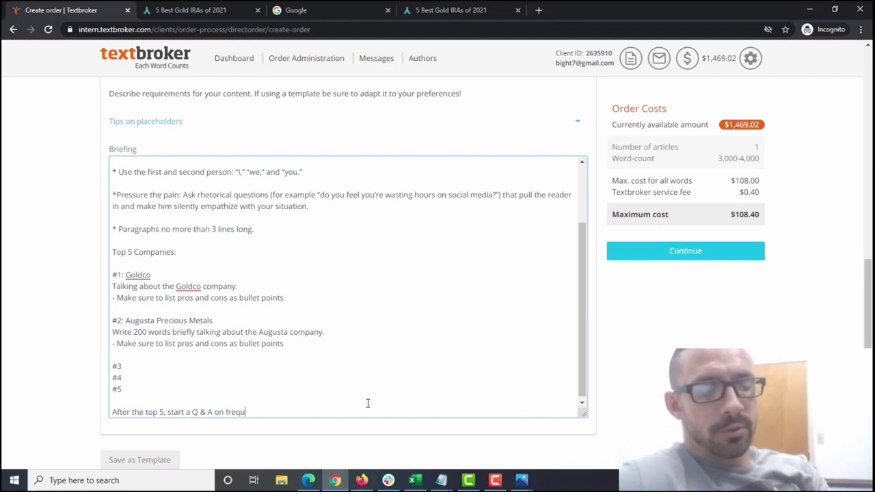
{"action": "type", "text": "ently asked"}
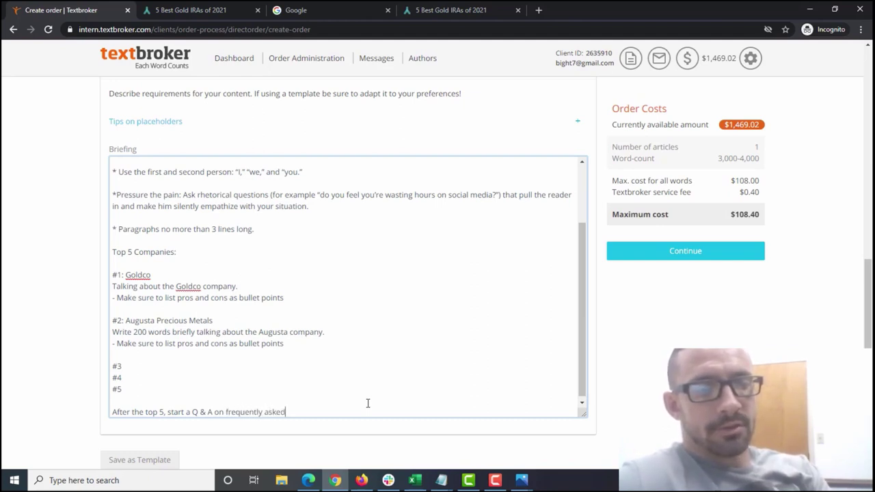
{"action": "type", "text": " questions about a"}
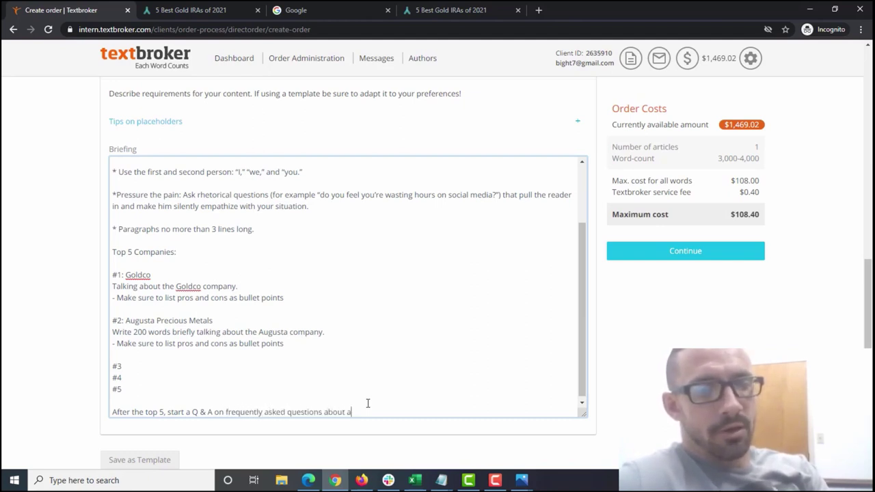
{"action": "key", "text": "BackSpace"}
{"action": "type", "text": "gold IRAs"}
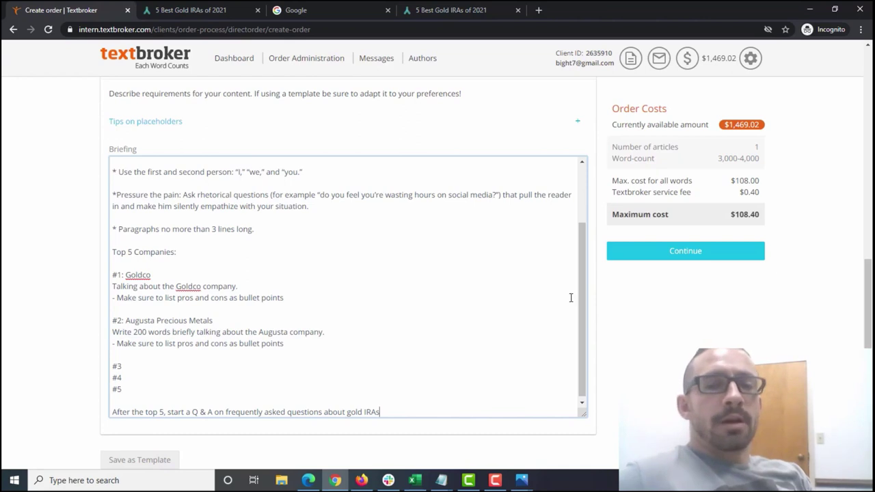
Above "Top 5 Companies:", add "Start with an intro that makes people feel we are an expert on gold IRAs and picking the right gold IRA company.".
{"action": "left_click_drag", "start_coordinate": [580, 299], "coordinate": [588, 320]}
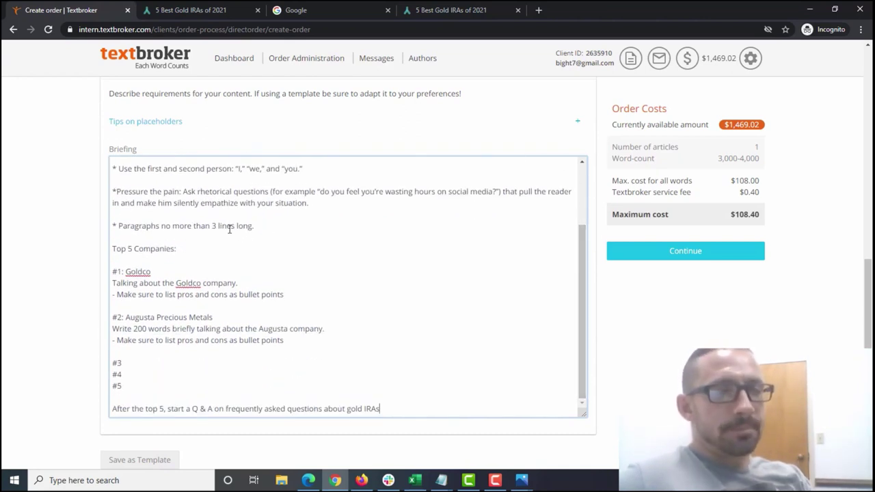
{"action": "key", "text": "Return"}
{"action": "key", "text": "Return"}
{"action": "type", "text": "Start with an i"}
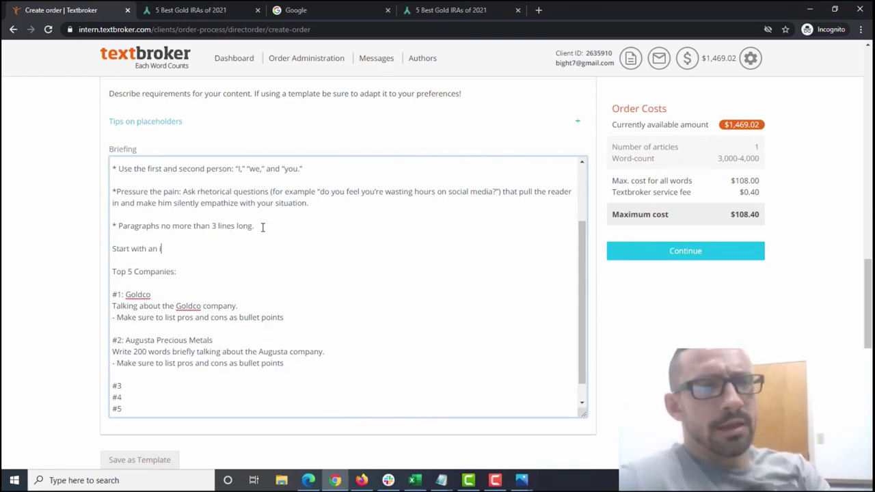
{"action": "type", "text": "ntro that makes peopl"}
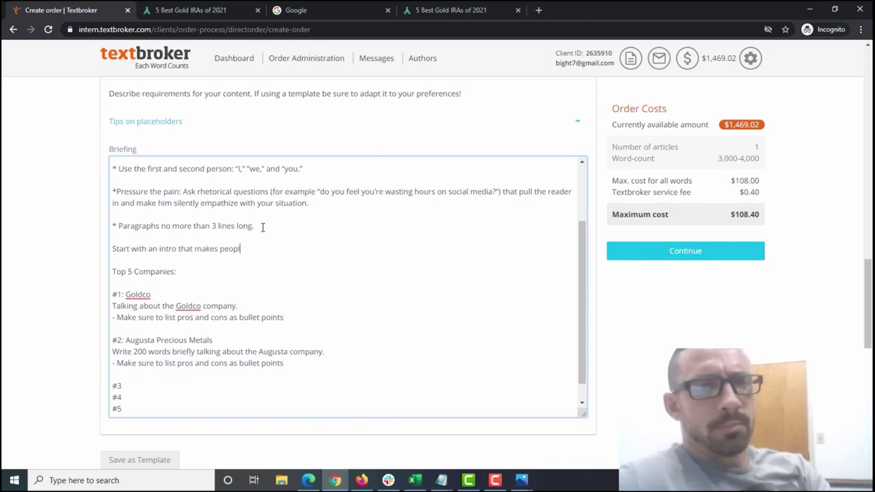
{"action": "type", "text": "e feel ywe a"}
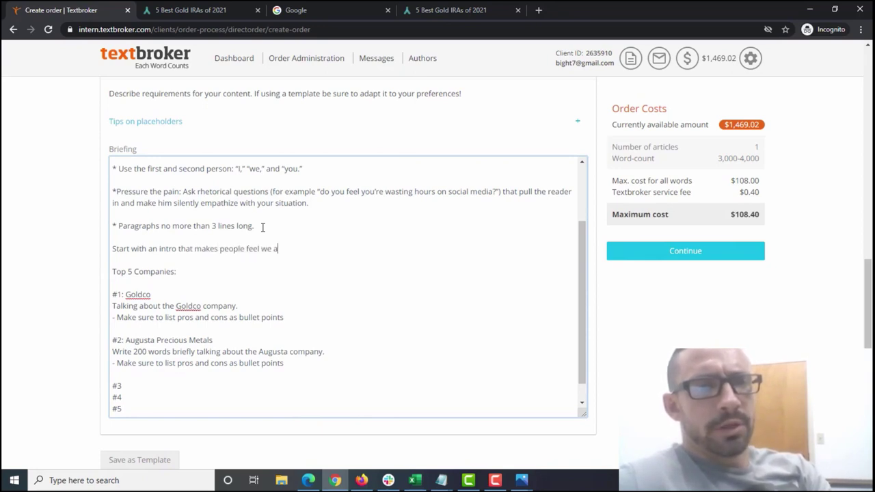
{"action": "type", "text": "re an expert on"}
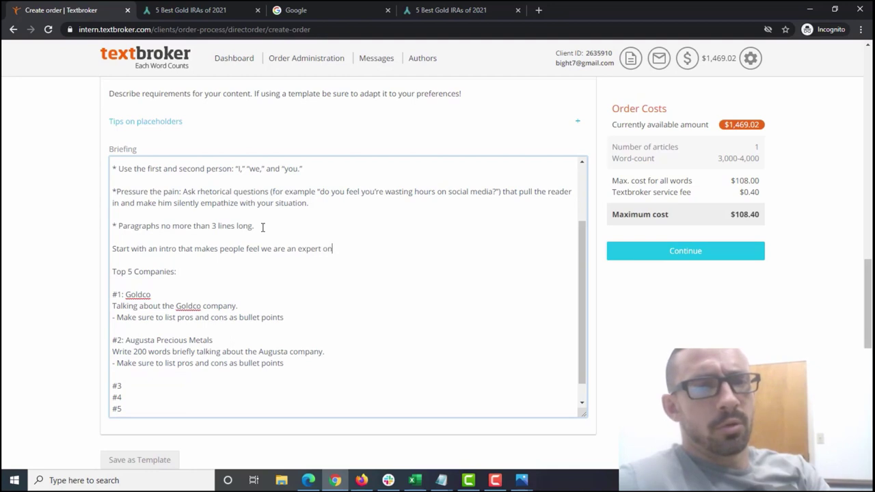
{"action": "type", "text": " gold IRAs "}
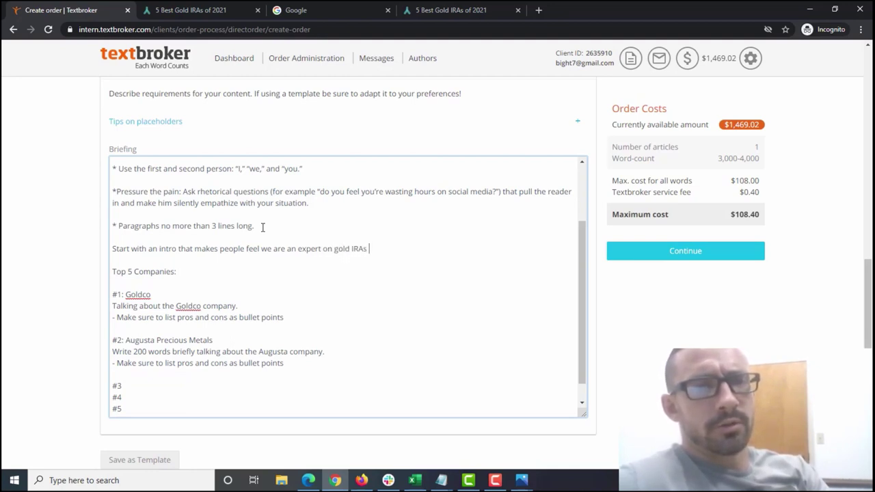
{"action": "type", "text": "and poicking rhe right gold IRA company."}
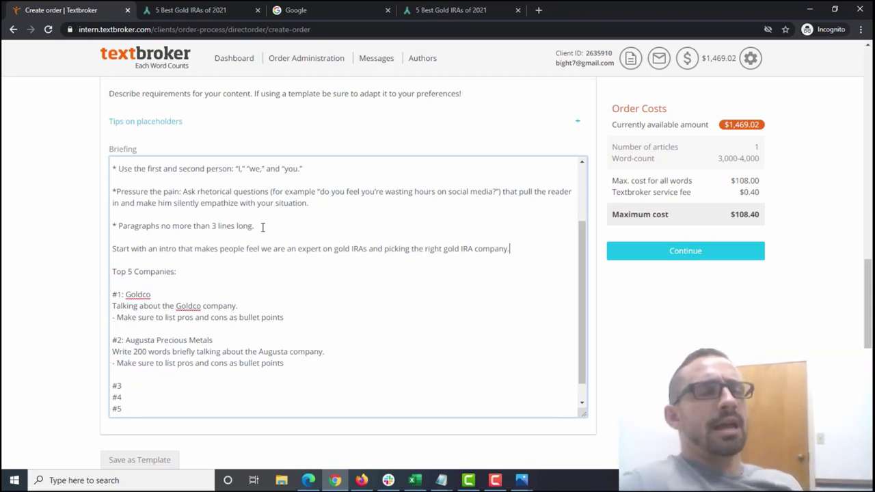
Review the briefing's article structure, from the intro instruction through the top five companies to the Q & A instruction.
{"action": "left_click_drag", "start_coordinate": [117, 252], "coordinate": [539, 243]}
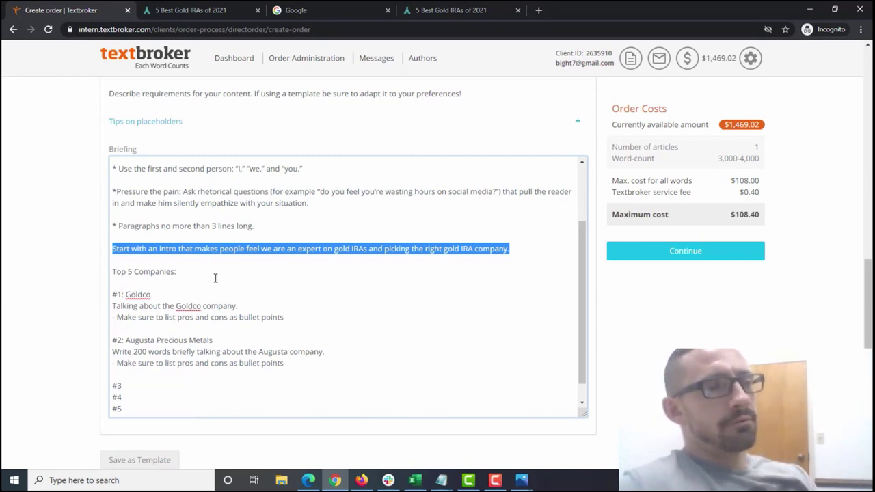
{"action": "left_click_drag", "start_coordinate": [116, 272], "coordinate": [289, 404]}
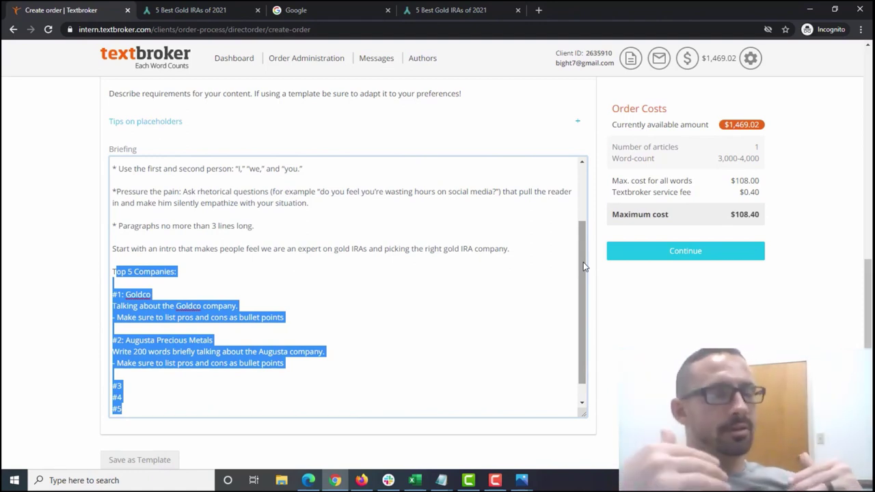
{"action": "left_click_drag", "start_coordinate": [583, 272], "coordinate": [583, 287]}
{"action": "left_click", "coordinate": [338, 395]}
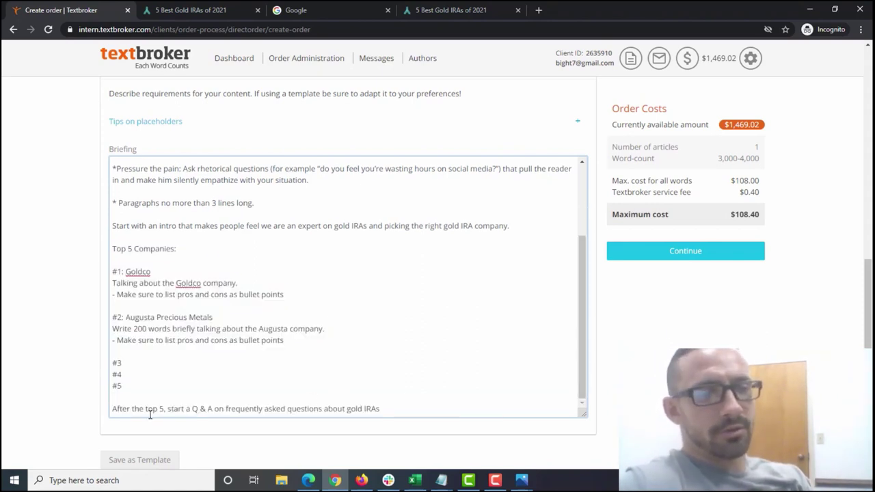
{"action": "left_click_drag", "start_coordinate": [174, 408], "coordinate": [405, 403]}
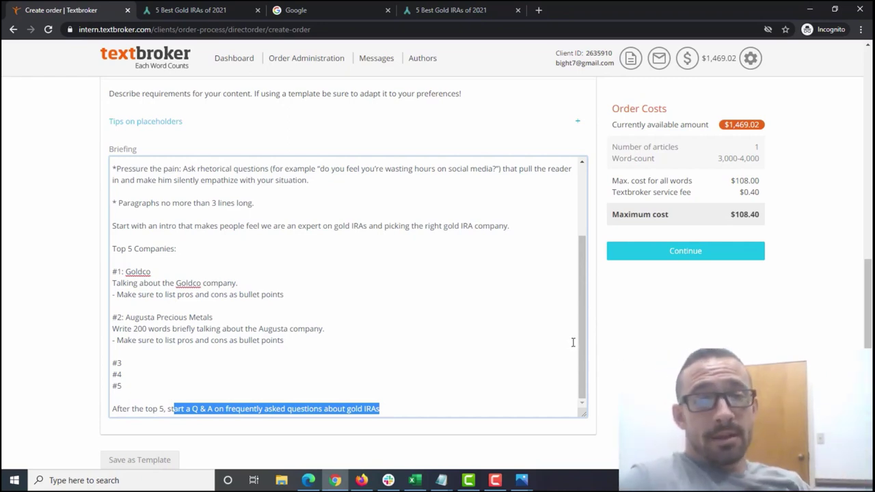
{"action": "left_click", "coordinate": [306, 371]}
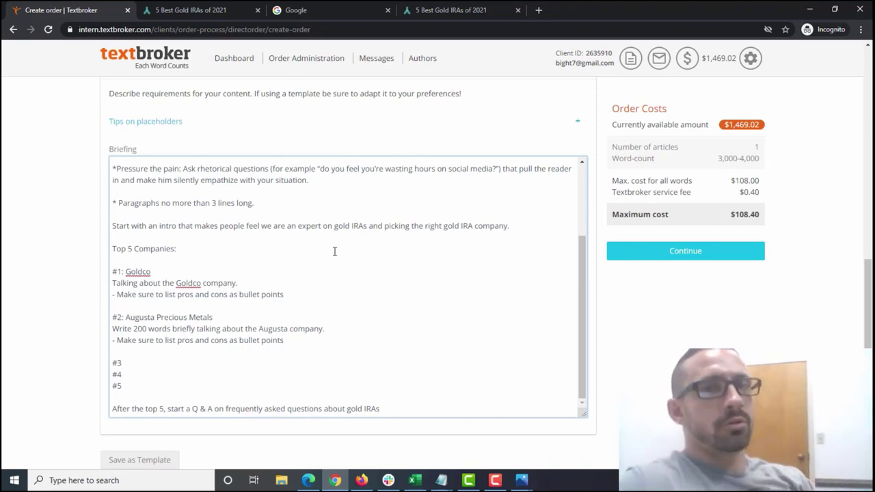
Go to the LendEDU "5 Best Gold IRAs of 2021" page and examine its introduction and ranked company listings.
{"action": "left_click", "coordinate": [441, 9]}
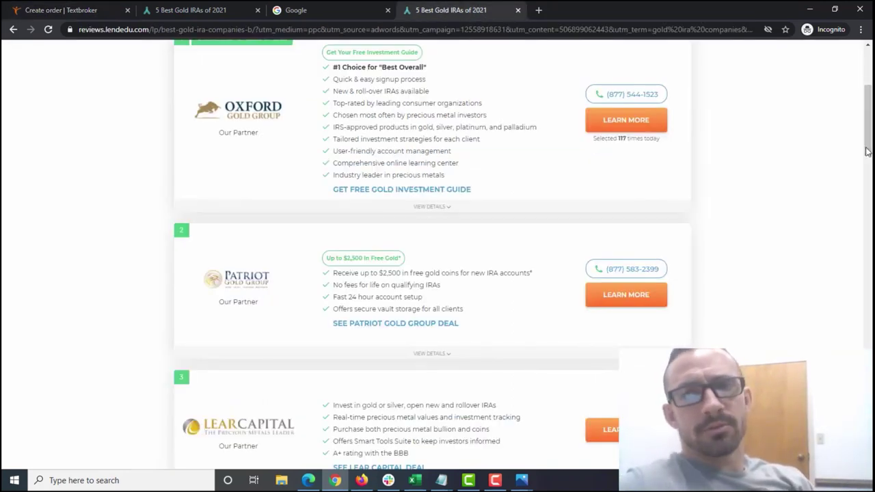
{"action": "left_click_drag", "start_coordinate": [868, 120], "coordinate": [865, 83]}
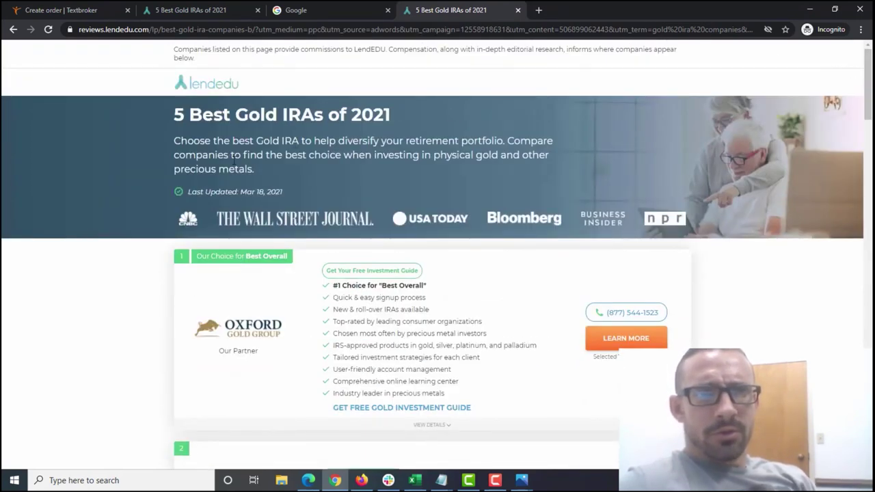
{"action": "left_click_drag", "start_coordinate": [257, 172], "coordinate": [186, 143]}
{"action": "left_click_drag", "start_coordinate": [163, 256], "coordinate": [291, 280]}
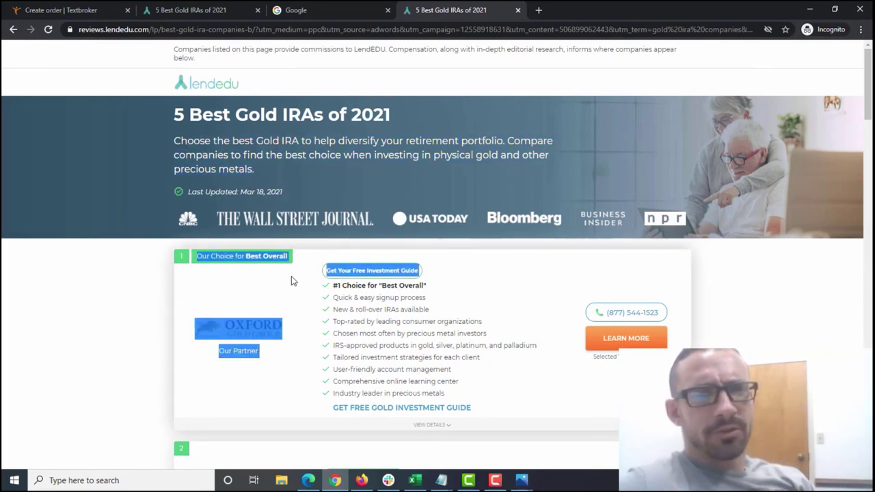
{"action": "left_click", "coordinate": [138, 295]}
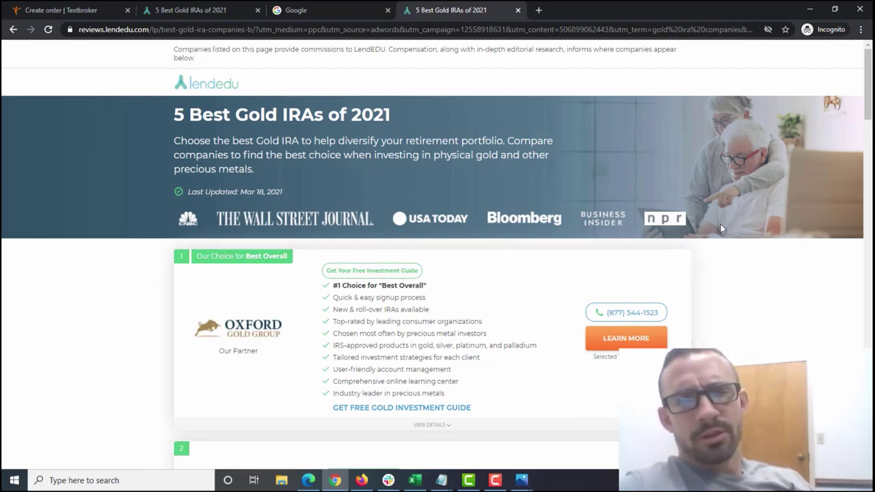
{"action": "scroll", "coordinate": [867, 106], "scroll_direction": "down", "scroll_amount": 2}
{"action": "scroll", "coordinate": [437, 274], "scroll_direction": "down", "scroll_amount": 3}
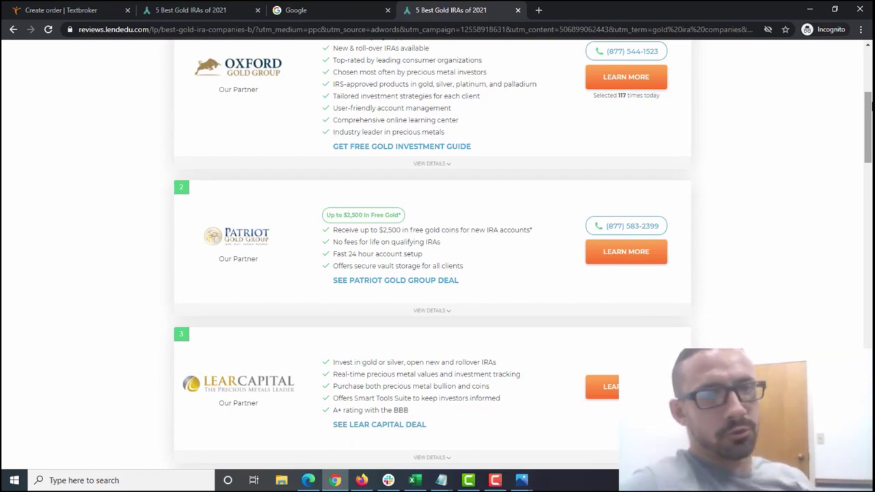
Examine the LendEDU page's "What is a gold IRA?" and "What is the best gold IRA?" sections, including the ranking factors.
{"action": "left_click_drag", "start_coordinate": [866, 120], "coordinate": [867, 282]}
{"action": "scroll", "coordinate": [418, 278], "scroll_direction": "up", "scroll_amount": 4}
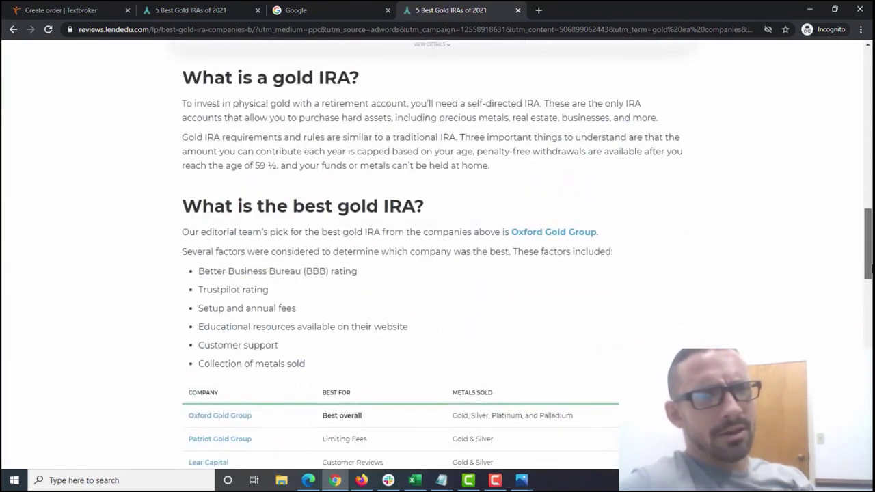
{"action": "left_click_drag", "start_coordinate": [363, 148], "coordinate": [263, 230]}
{"action": "left_click_drag", "start_coordinate": [184, 257], "coordinate": [348, 267]}
{"action": "left_click_drag", "start_coordinate": [253, 288], "coordinate": [430, 366]}
{"action": "scroll", "coordinate": [671, 89], "scroll_direction": "up", "scroll_amount": 10}
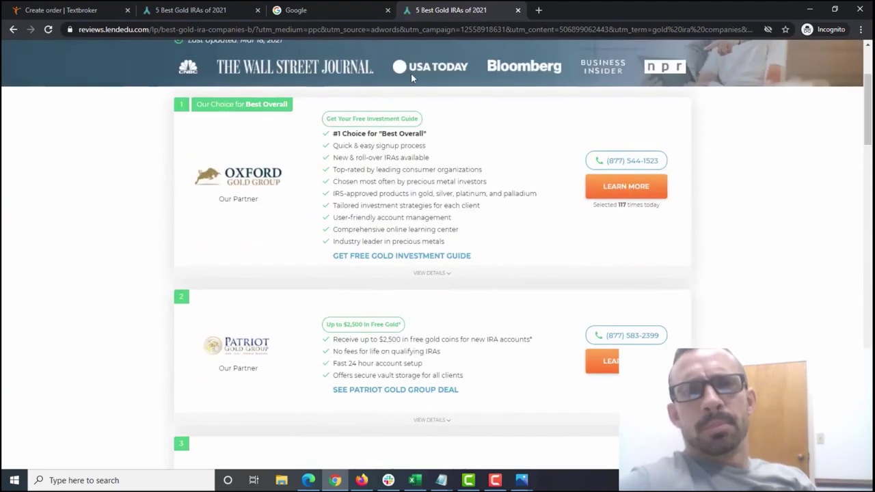
Search Google for "gold ira companies" and open RetirementLiving's "7 Best Gold IRA Companies of 2021 (With Costs and Reviews)".
{"action": "left_click", "coordinate": [350, 29]}
{"action": "type", "text": "gold i"}
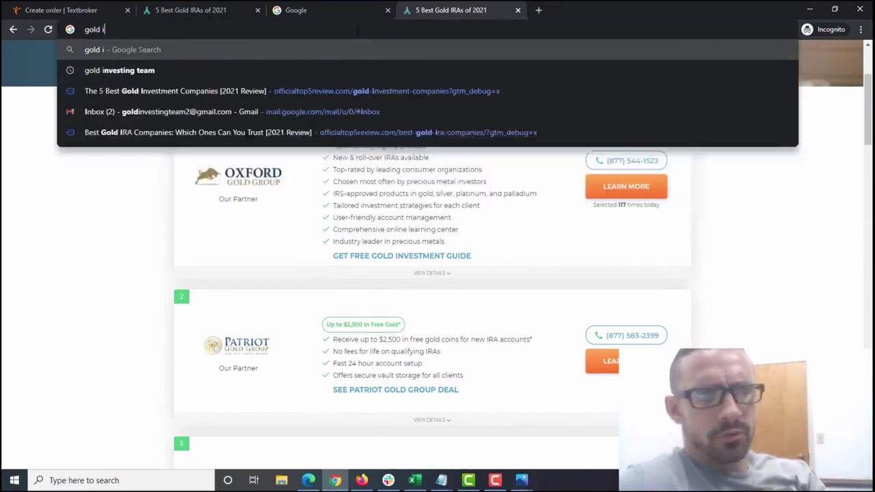
{"action": "type", "text": "ra companies"}
{"action": "key", "text": "Return"}
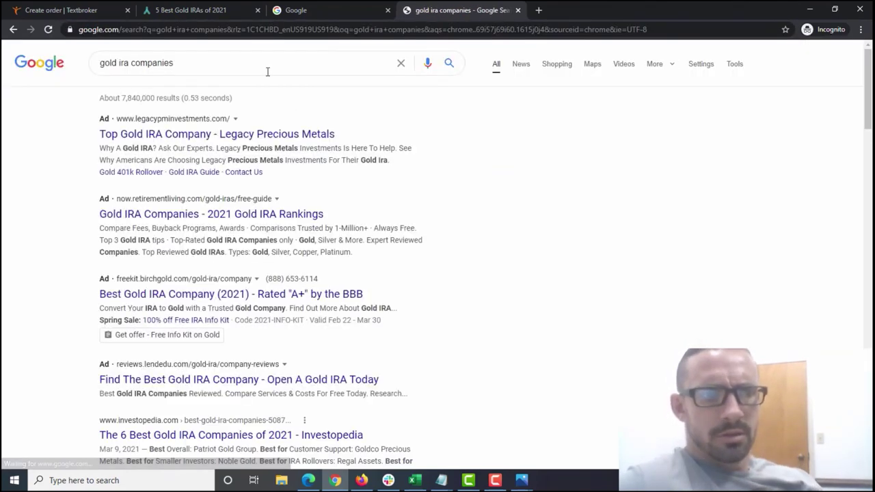
{"action": "left_click", "coordinate": [869, 141]}
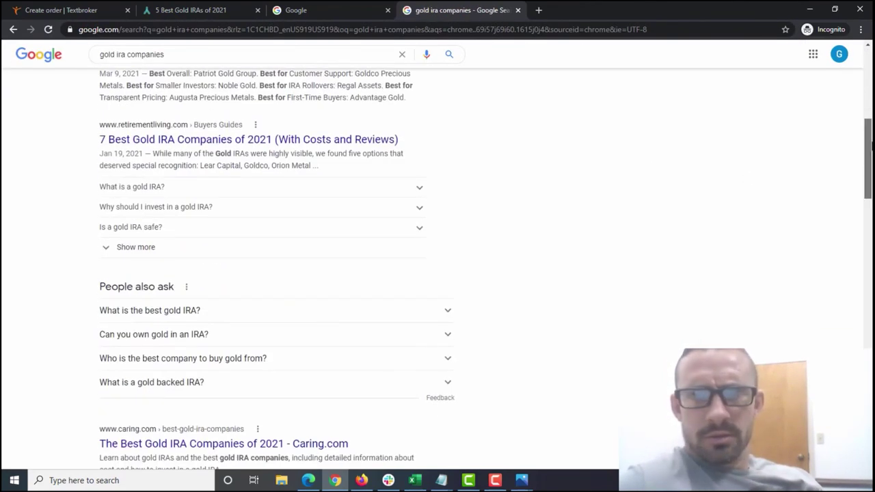
{"action": "scroll", "coordinate": [520, 224], "scroll_direction": "up", "scroll_amount": 3}
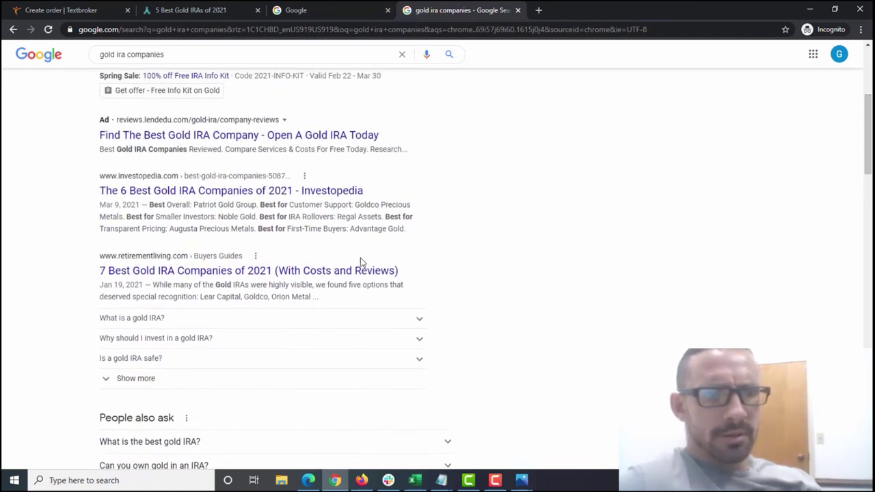
{"action": "left_click", "coordinate": [417, 270]}
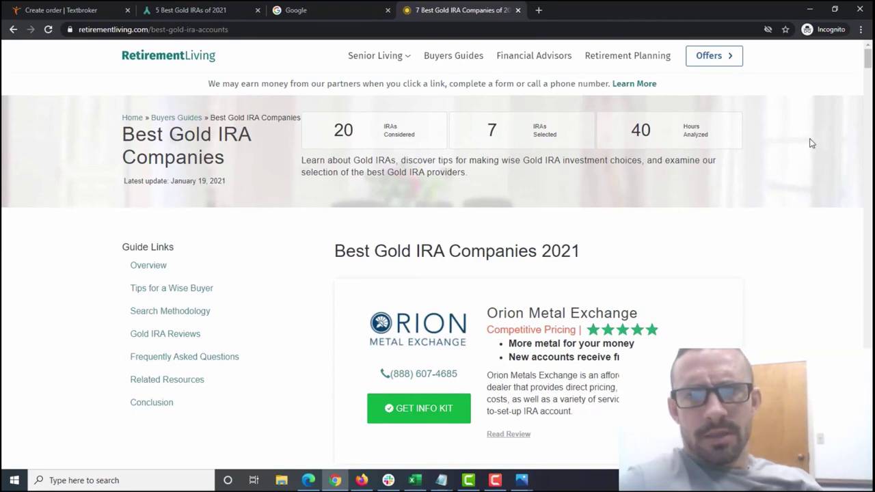
Examine the RetirementLiving article's company listings, "What to Know About Gold IRAs" section, and advice for gold IRA buyers.
{"action": "mouse_move", "coordinate": [868, 60]}
{"action": "left_mouse_down"}
{"action": "mouse_move", "coordinate": [868, 194]}
{"action": "mouse_move", "coordinate": [868, 53]}
{"action": "mouse_move", "coordinate": [868, 77]}
{"action": "left_mouse_up"}
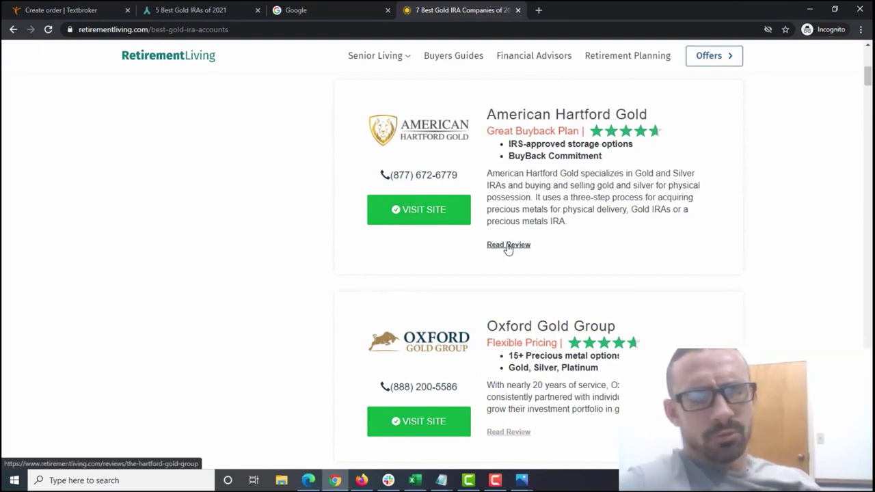
{"action": "left_click_drag", "start_coordinate": [867, 76], "coordinate": [867, 173]}
{"action": "left_click_drag", "start_coordinate": [333, 142], "coordinate": [605, 202]}
{"action": "left_click_drag", "start_coordinate": [591, 418], "coordinate": [360, 416]}
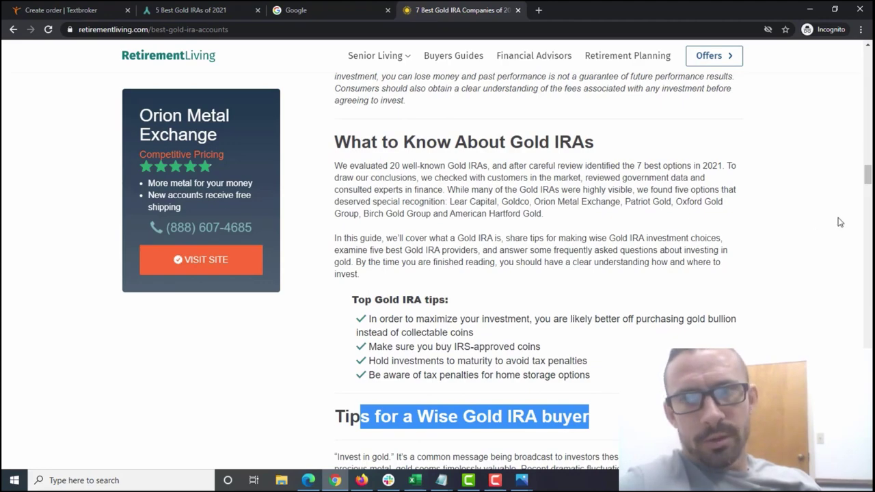
{"action": "left_click_drag", "start_coordinate": [867, 175], "coordinate": [867, 197]}
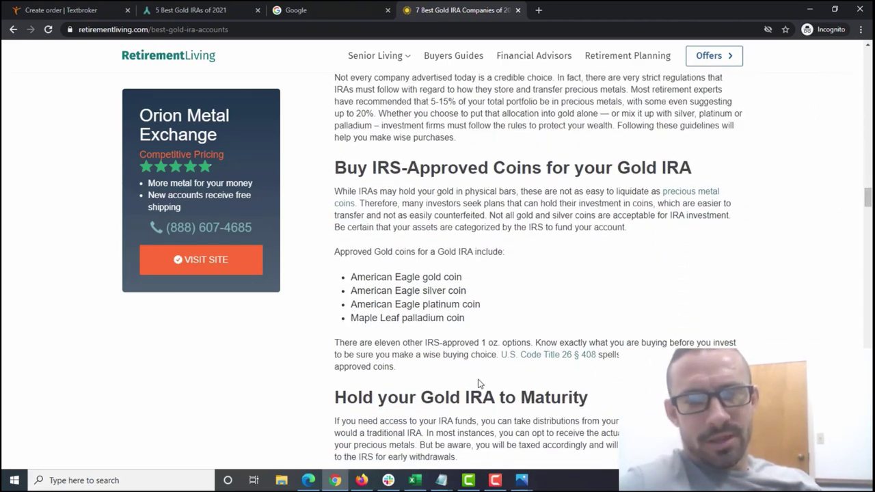
{"action": "left_click_drag", "start_coordinate": [867, 196], "coordinate": [865, 112]}
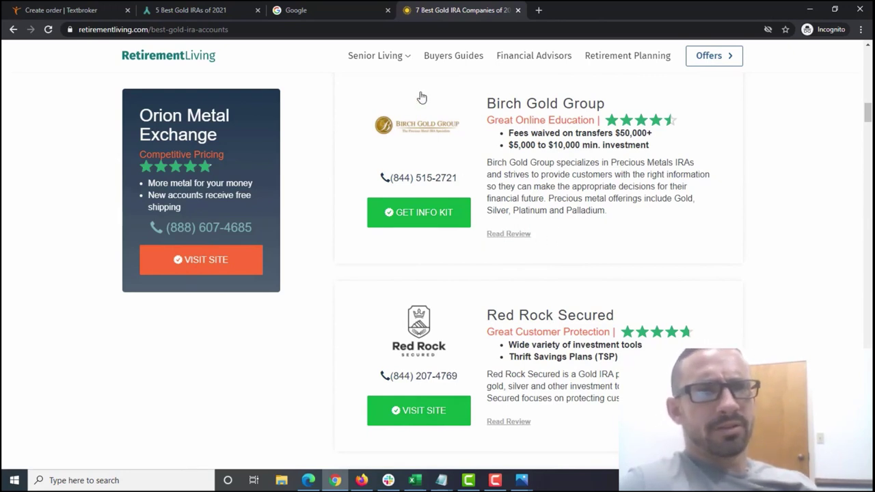
Return to the search results and open Caring.com's "The Best Gold IRA Companies of 2021".
{"action": "left_click", "coordinate": [12, 30]}
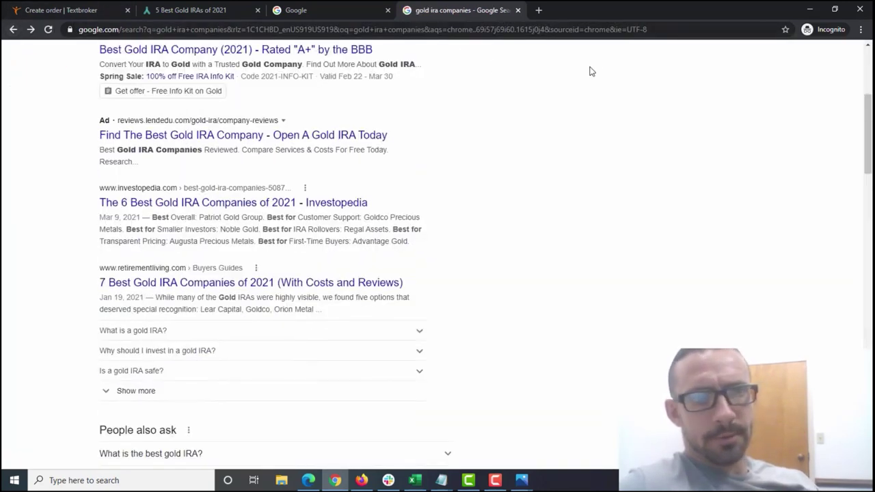
{"action": "scroll", "coordinate": [868, 137], "scroll_direction": "down", "scroll_amount": 2}
{"action": "scroll", "coordinate": [868, 164], "scroll_direction": "down", "scroll_amount": 6}
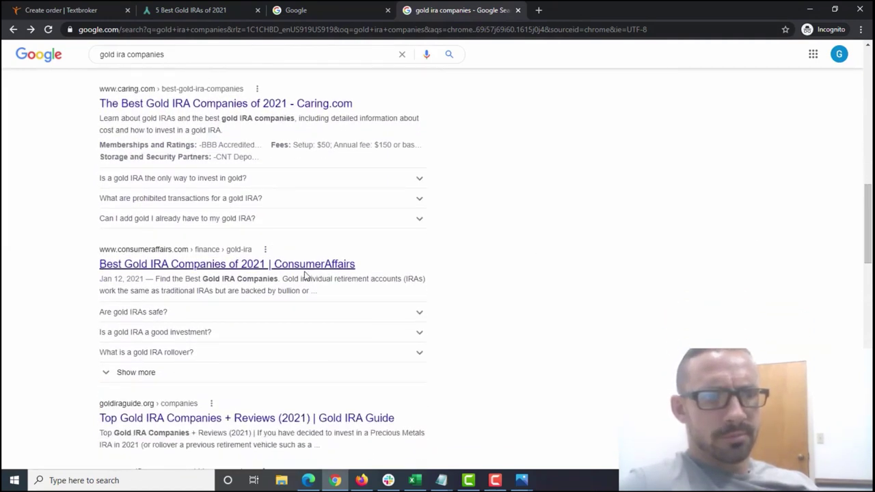
{"action": "left_click", "coordinate": [287, 110]}
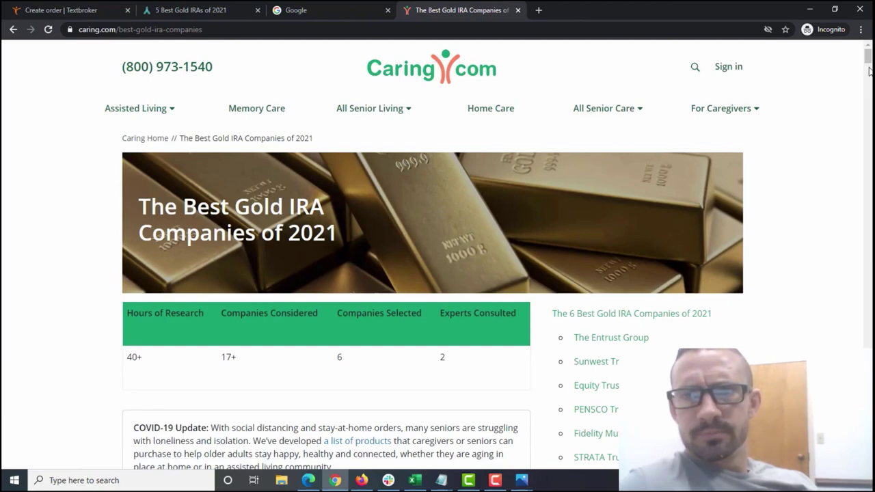
Examine the structure of the Caring.com article, from its introduction and selection criteria through Gold IRA Basics to the company comparison table.
{"action": "scroll", "coordinate": [868, 68], "scroll_direction": "down", "scroll_amount": 5}
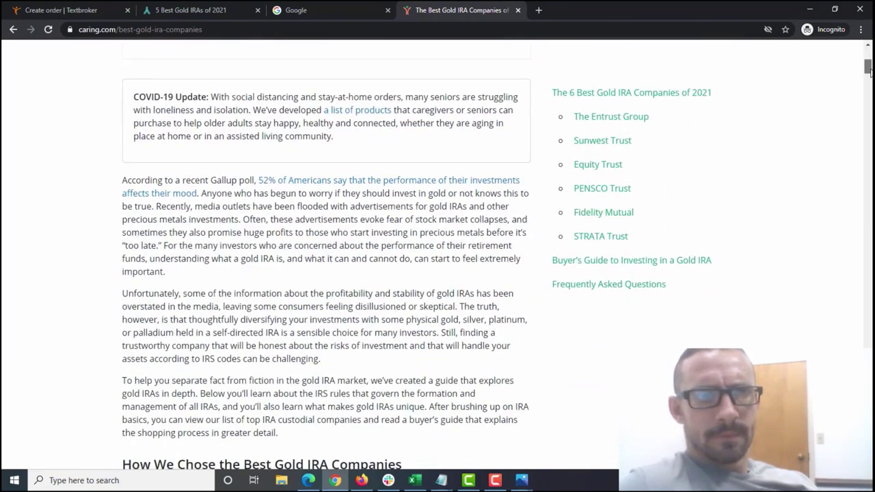
{"action": "scroll", "coordinate": [869, 72], "scroll_direction": "down", "scroll_amount": 3}
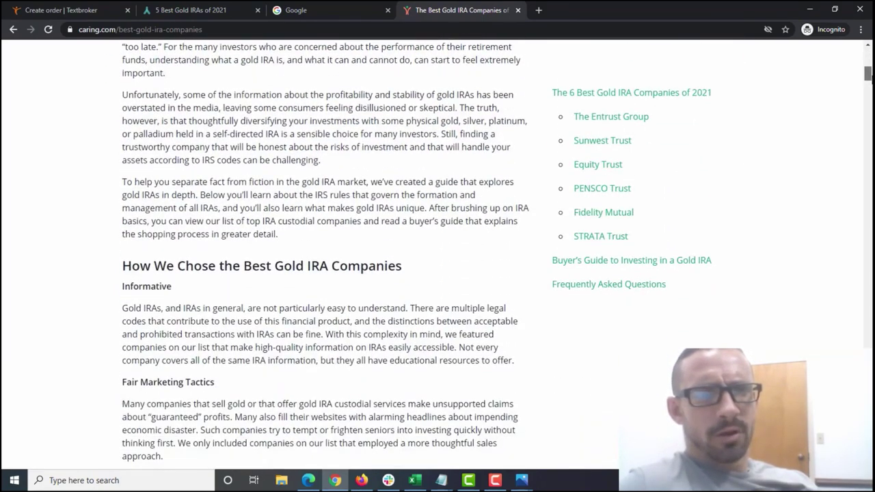
{"action": "scroll", "coordinate": [326, 253], "scroll_direction": "down", "scroll_amount": 10}
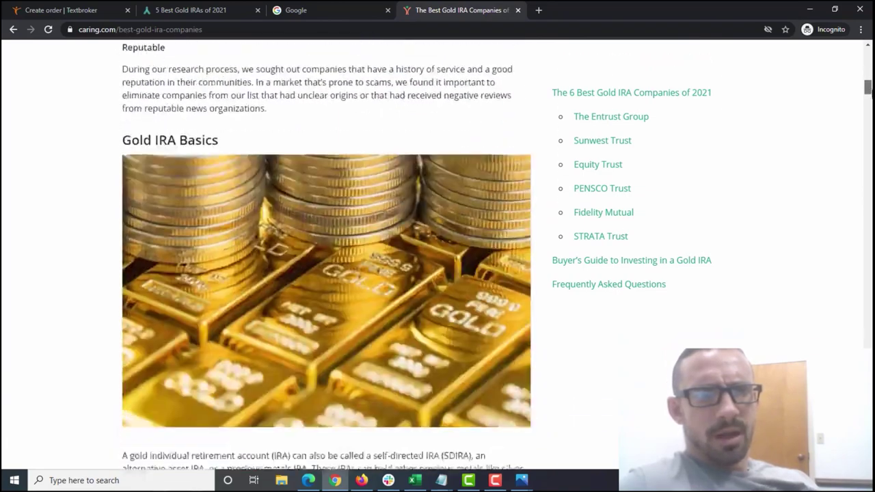
{"action": "scroll", "coordinate": [326, 252], "scroll_direction": "down", "scroll_amount": 10}
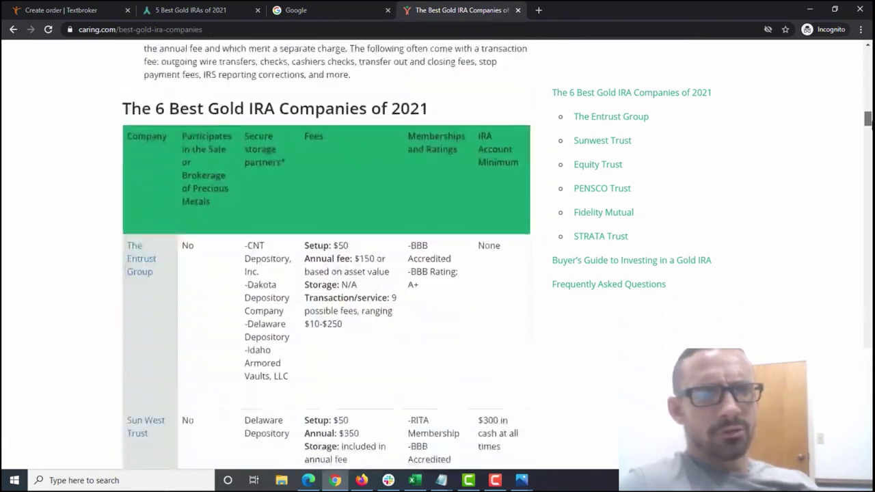
{"action": "scroll", "coordinate": [325, 252], "scroll_direction": "up", "scroll_amount": 20}
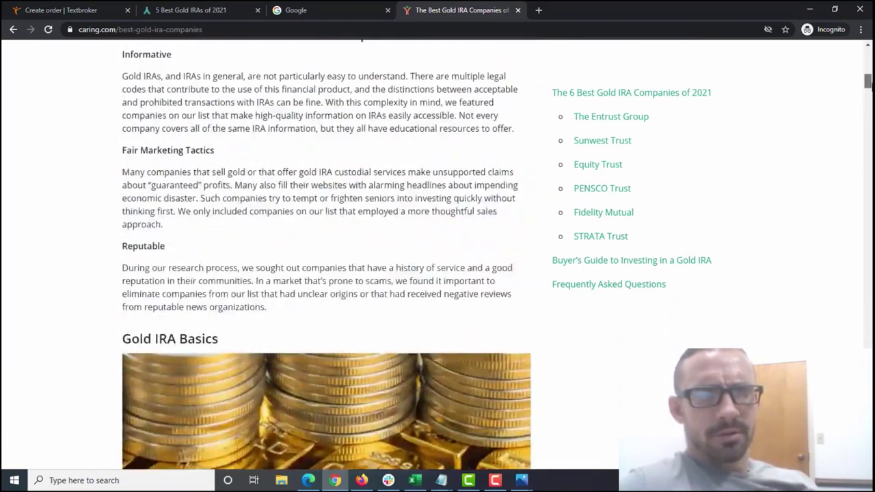
{"action": "scroll", "coordinate": [326, 253], "scroll_direction": "up", "scroll_amount": 6}
{"action": "scroll", "coordinate": [326, 253], "scroll_direction": "down", "scroll_amount": 3}
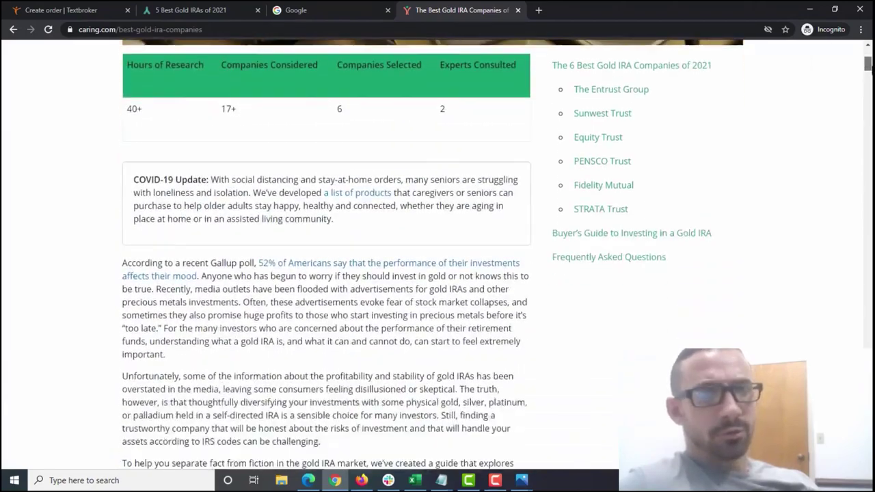
{"action": "scroll", "coordinate": [326, 253], "scroll_direction": "up", "scroll_amount": 6}
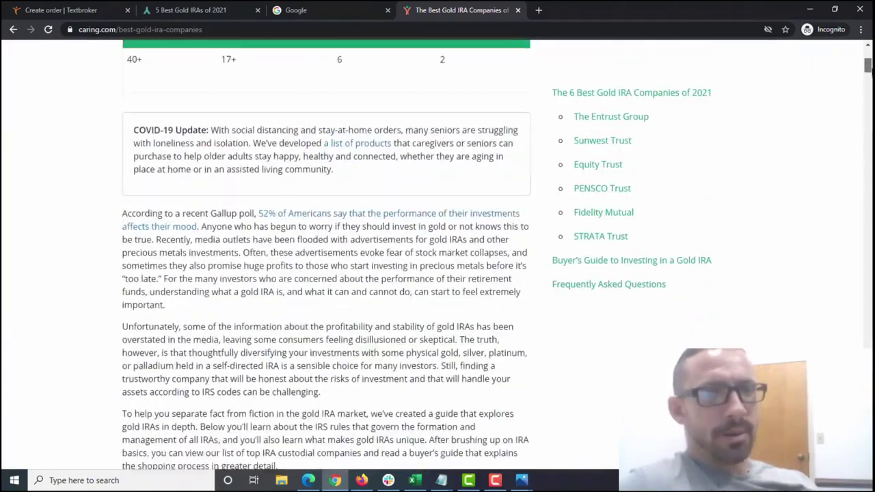
{"action": "scroll", "coordinate": [326, 253], "scroll_direction": "down", "scroll_amount": 5}
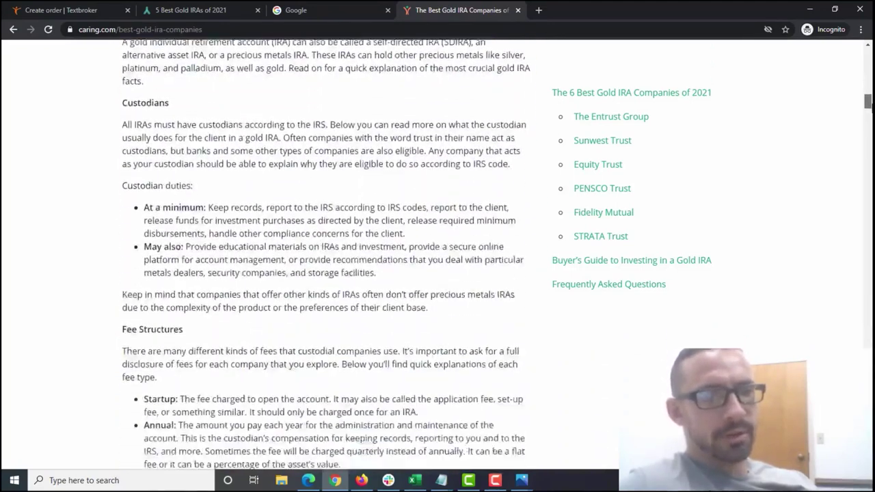
{"action": "scroll", "coordinate": [326, 253], "scroll_direction": "down", "scroll_amount": 4}
{"action": "scroll", "coordinate": [326, 253], "scroll_direction": "down", "scroll_amount": 2}
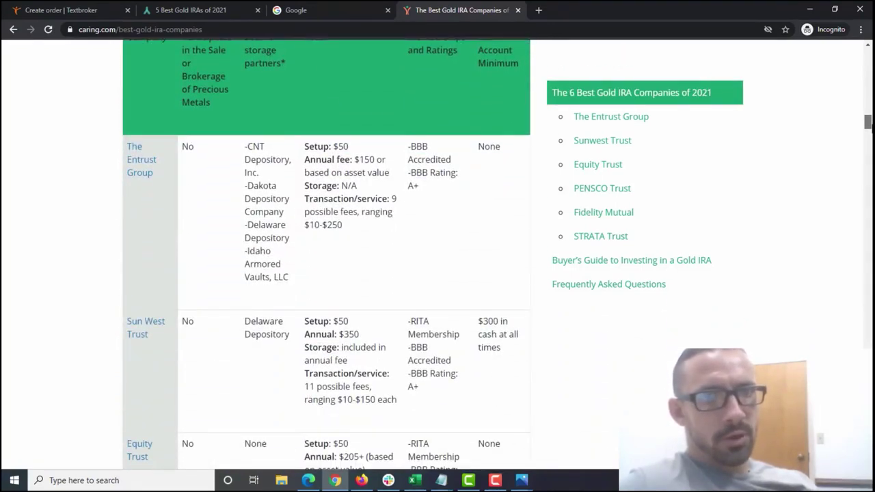
{"action": "scroll", "coordinate": [326, 253], "scroll_direction": "up", "scroll_amount": 2}
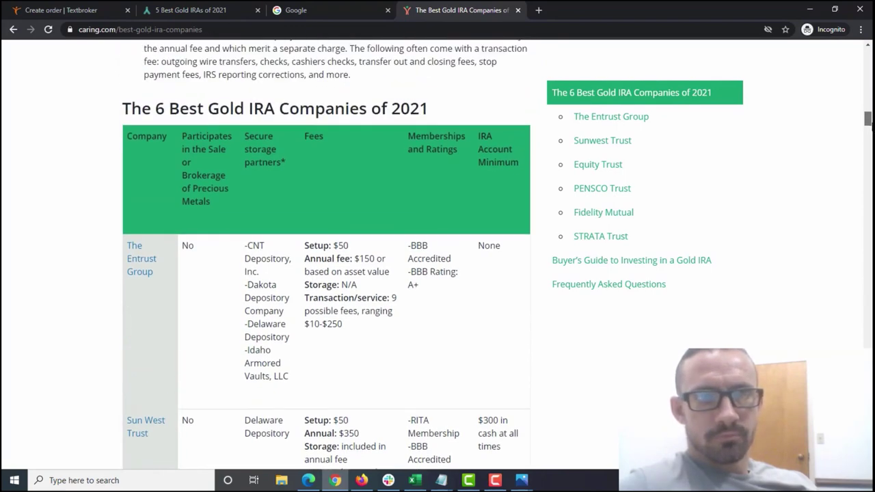
Examine the Caring.com review of The Entrust Group, including its description, overview table, pros and cons.
{"action": "scroll", "coordinate": [326, 253], "scroll_direction": "down", "scroll_amount": 6}
{"action": "scroll", "coordinate": [326, 252], "scroll_direction": "down", "scroll_amount": 9}
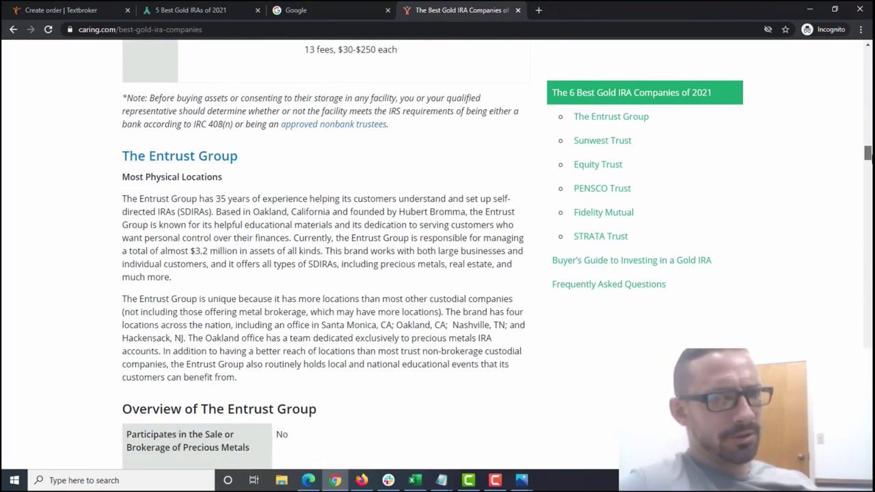
{"action": "scroll", "coordinate": [327, 253], "scroll_direction": "down", "scroll_amount": 5}
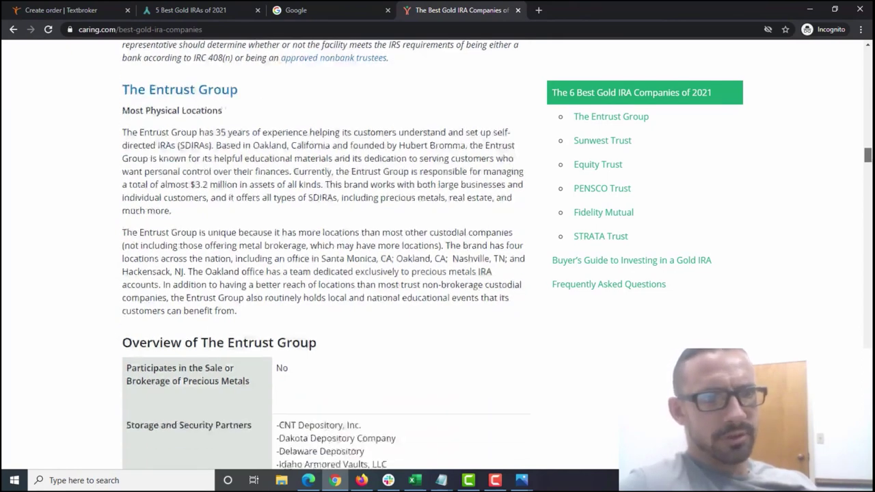
{"action": "scroll", "coordinate": [326, 252], "scroll_direction": "down", "scroll_amount": 2}
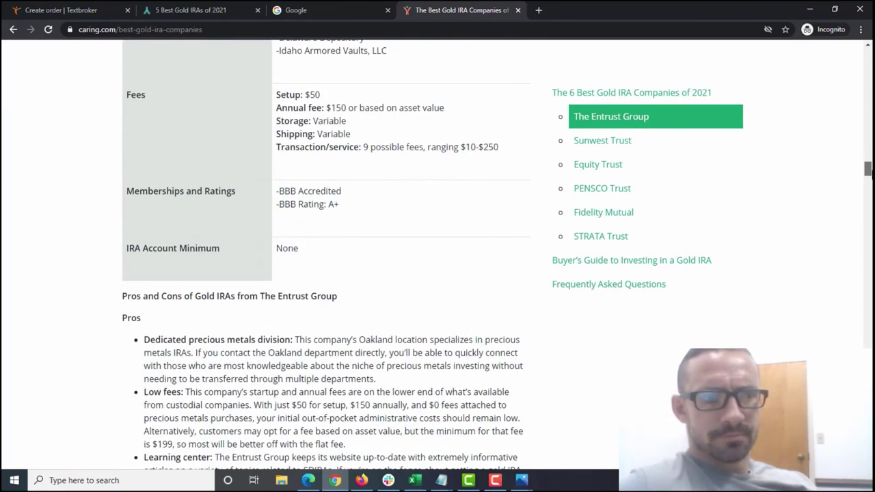
{"action": "scroll", "coordinate": [327, 253], "scroll_direction": "down", "scroll_amount": 3}
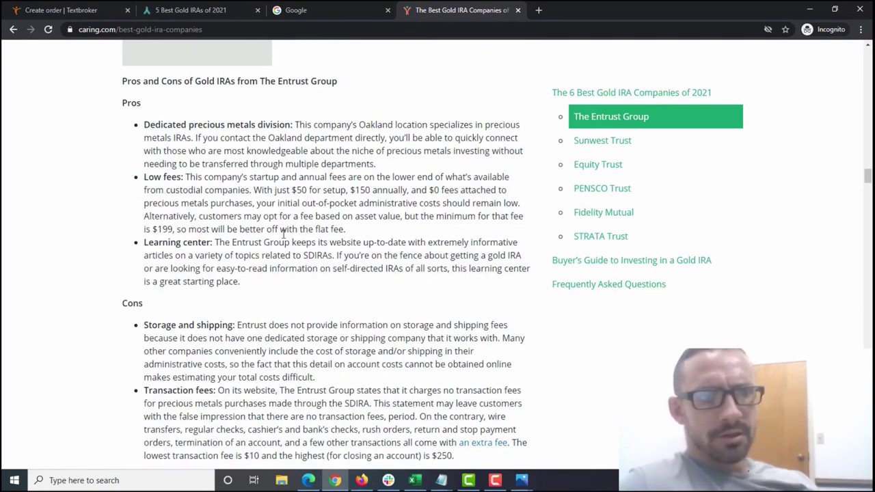
{"action": "left_click_drag", "start_coordinate": [867, 186], "coordinate": [867, 58]}
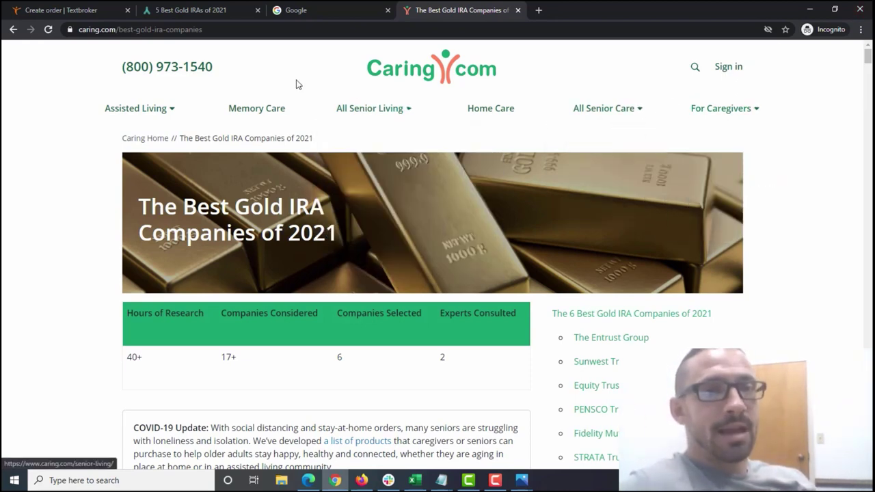
Copy the Caring.com article's web address and return to the Textbroker order.
{"action": "left_click", "coordinate": [302, 28]}
{"action": "key", "text": "ctrl+c"}
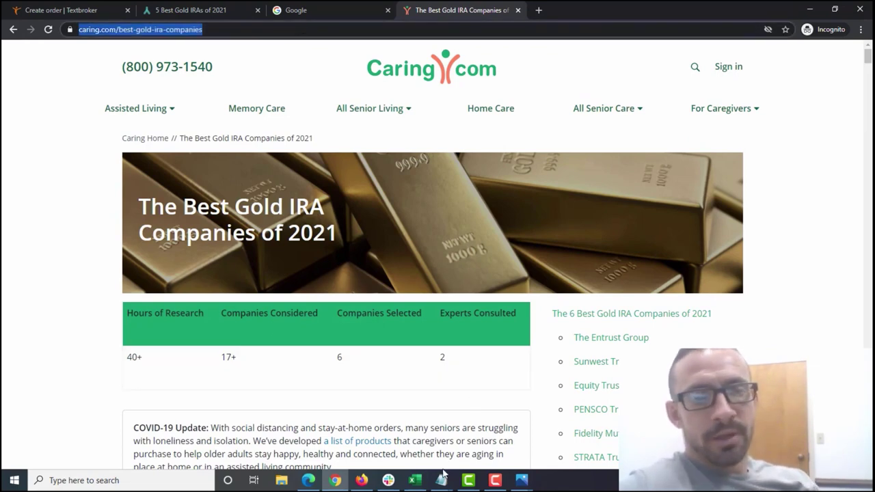
{"action": "mouse_move", "coordinate": [441, 480]}
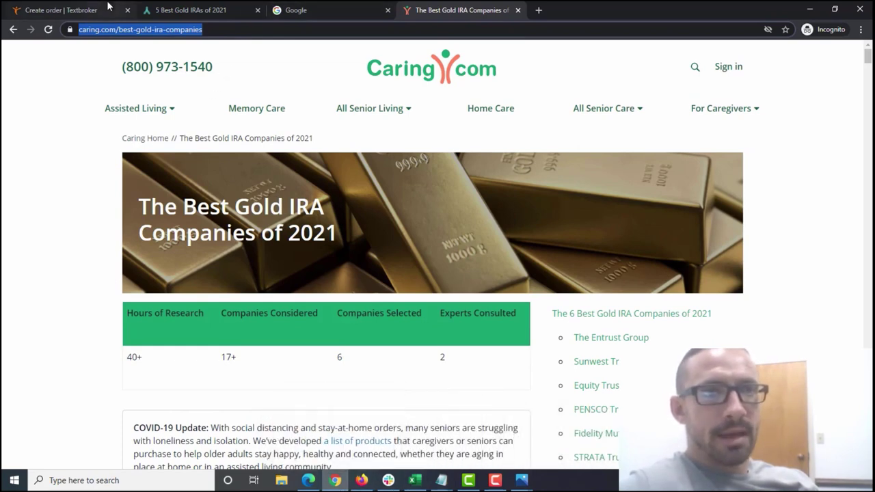
{"action": "left_click", "coordinate": [88, 11]}
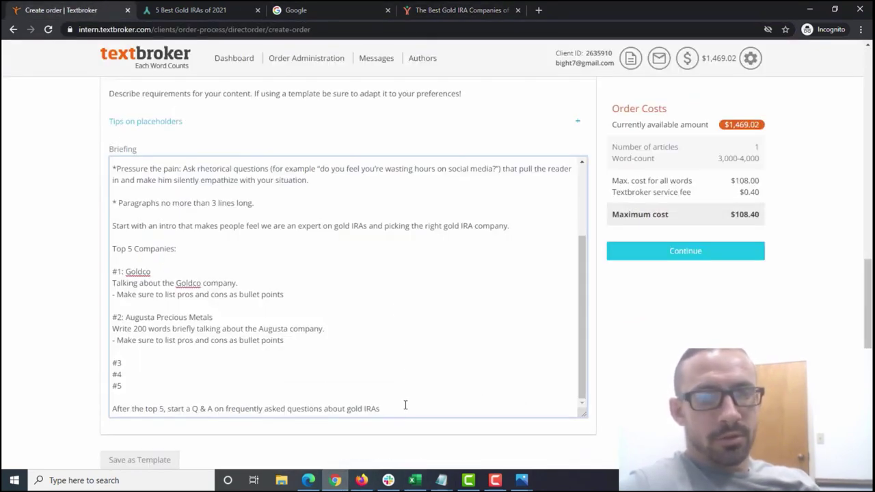
{"action": "left_click_drag", "start_coordinate": [391, 406], "coordinate": [43, 232]}
{"action": "key", "text": "BackSpace"}
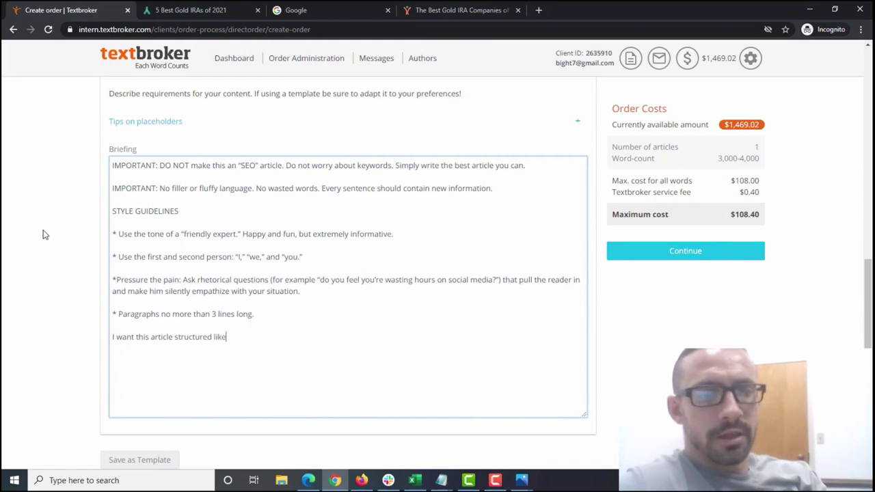
{"action": "type", "text": "ge her"}
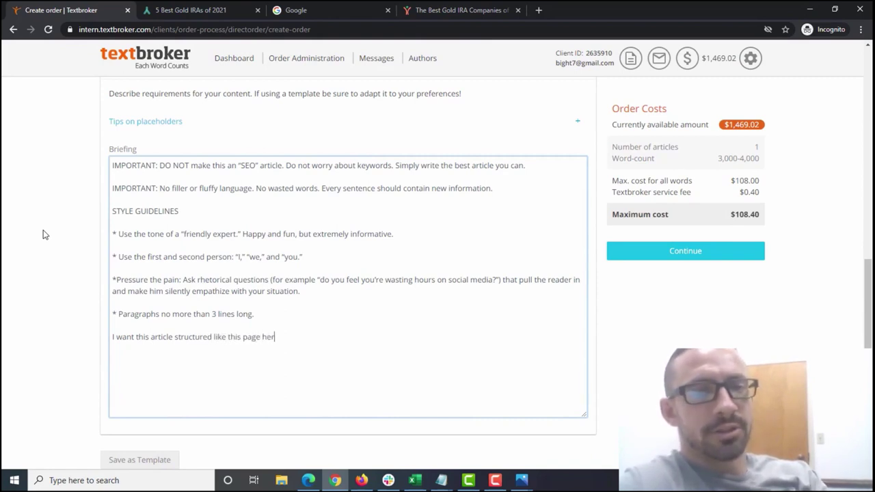
{"action": "type", "text": "e:"}
{"action": "key", "text": "ctrl+v"}
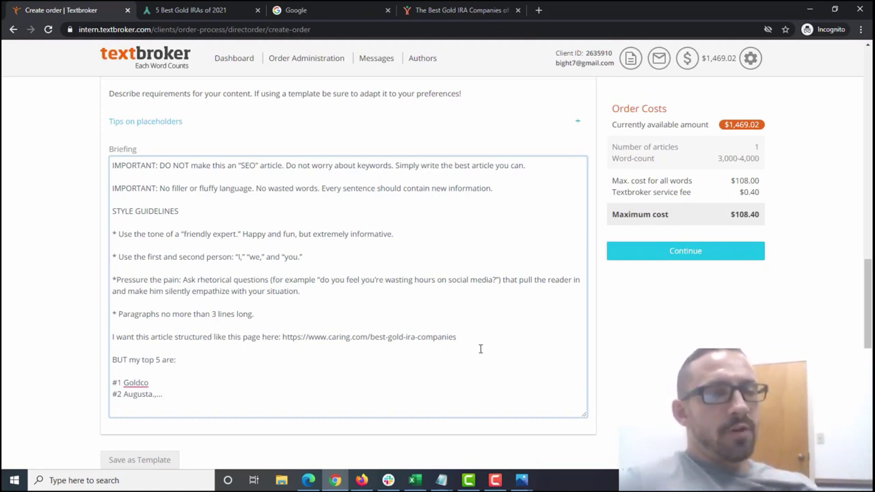
Check the Caring.com link in the briefing against the Caring.com page and return to the Textbroker order.
{"action": "left_click_drag", "start_coordinate": [475, 338], "coordinate": [289, 333]}
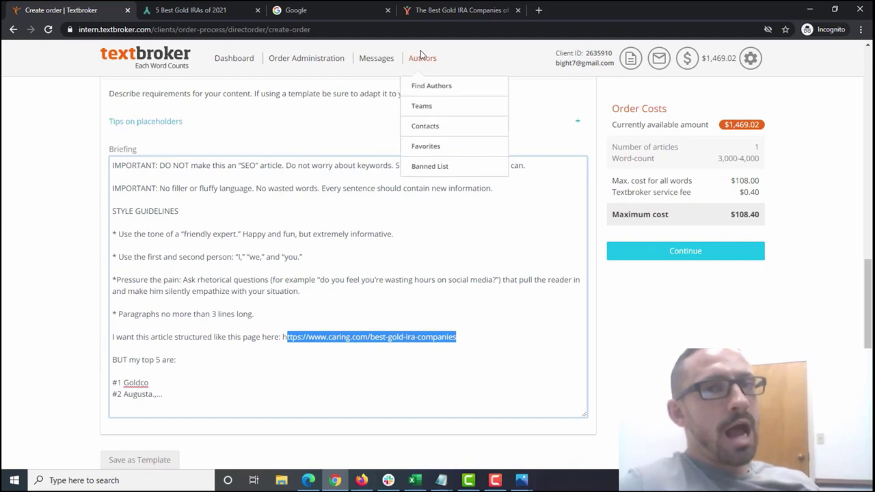
{"action": "left_click", "coordinate": [468, 10]}
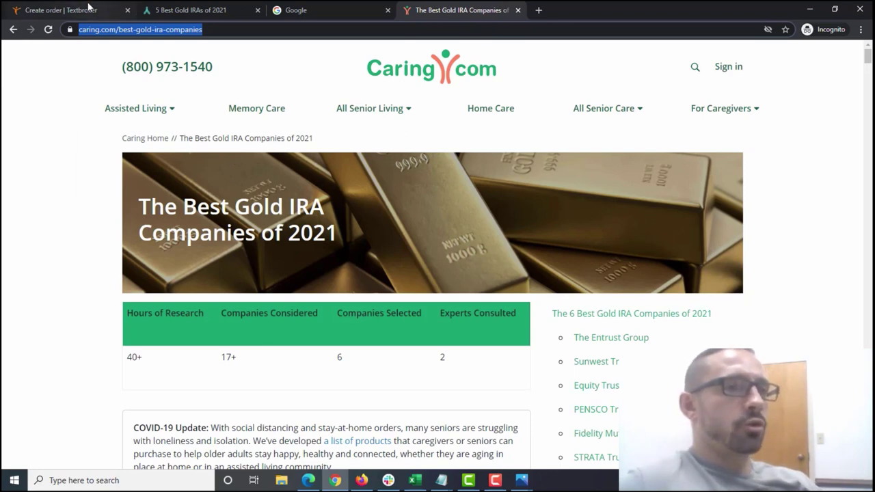
{"action": "left_click", "coordinate": [87, 9]}
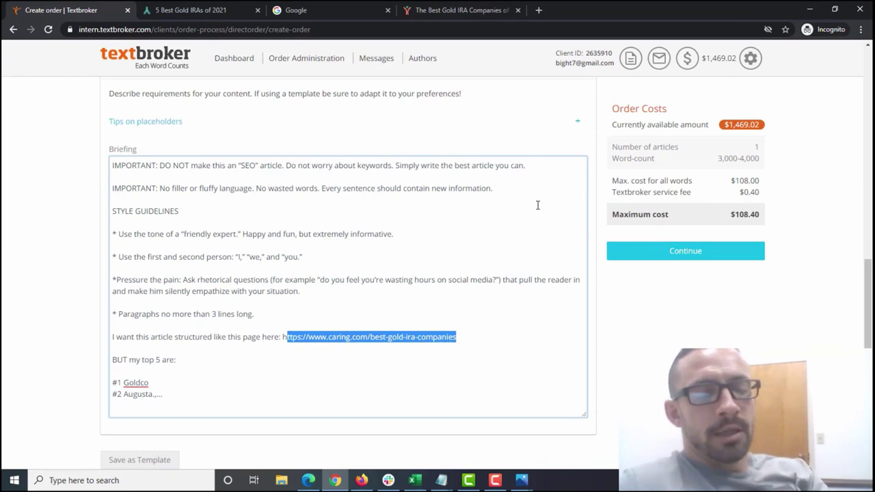
Search Google in a new tab for "businessinsider.com invest in gold" and open Business Insider's "How to invest in gold" article.
{"action": "key", "text": "ctrl+t"}
{"action": "type", "text": "business"}
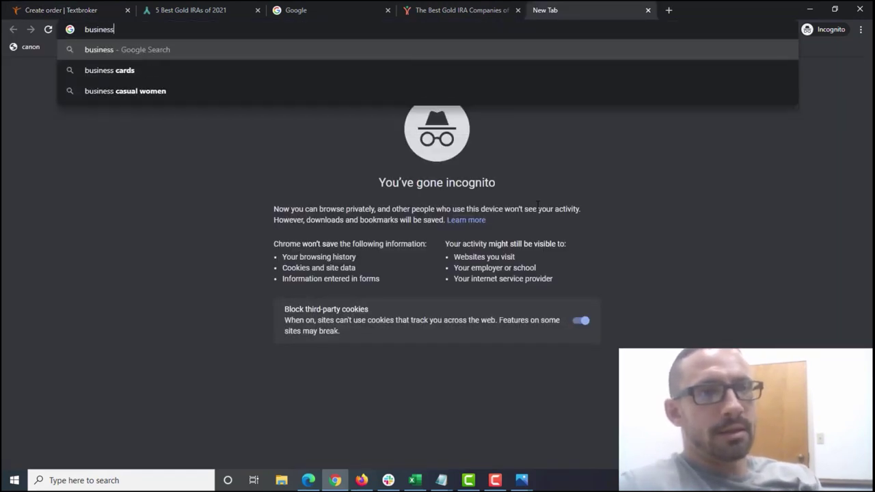
{"action": "type", "text": "insiders"}
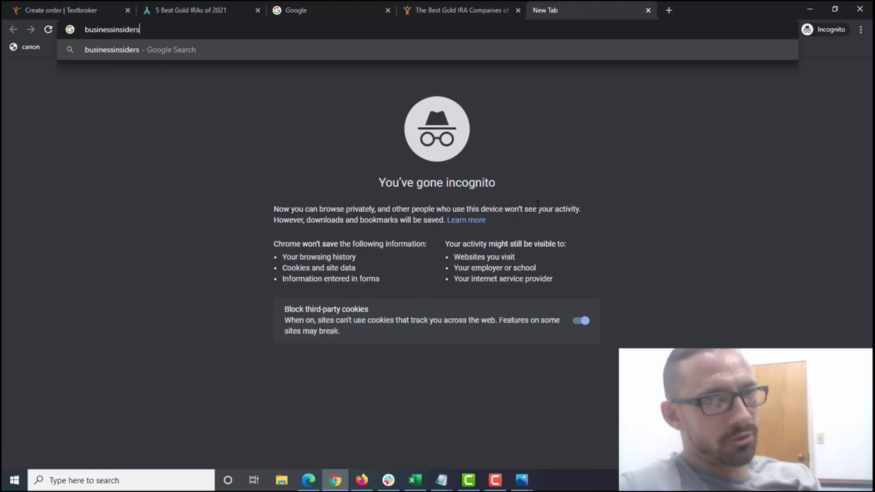
{"action": "key", "text": "BackSpace"}
{"action": "type", "text": ".com"}
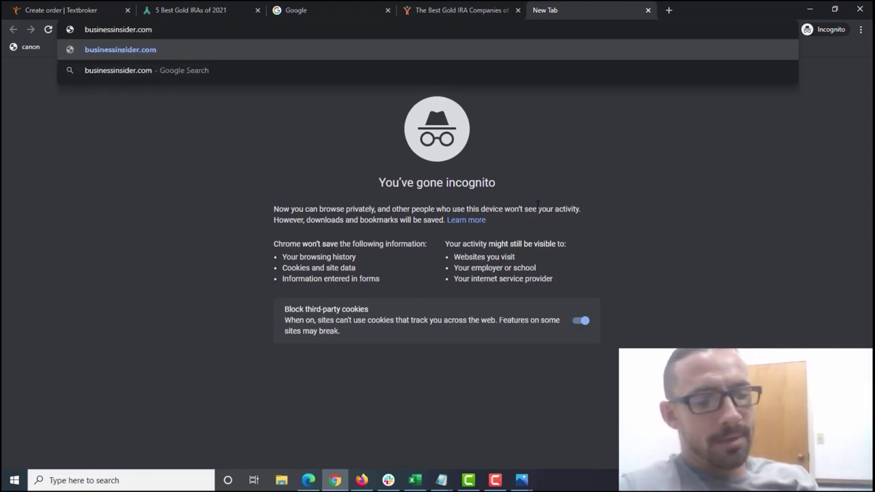
{"action": "type", "text": " invest in gold"}
{"action": "key", "text": "Return"}
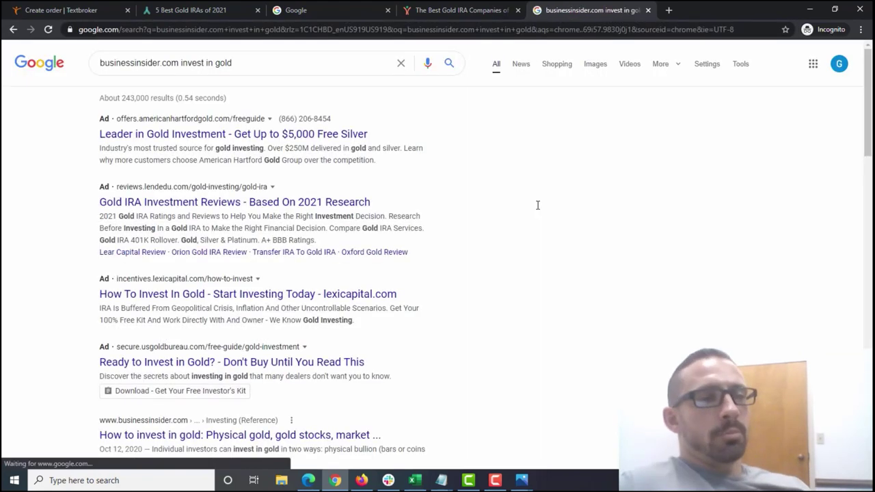
{"action": "scroll", "coordinate": [866, 137], "scroll_direction": "down", "scroll_amount": 2}
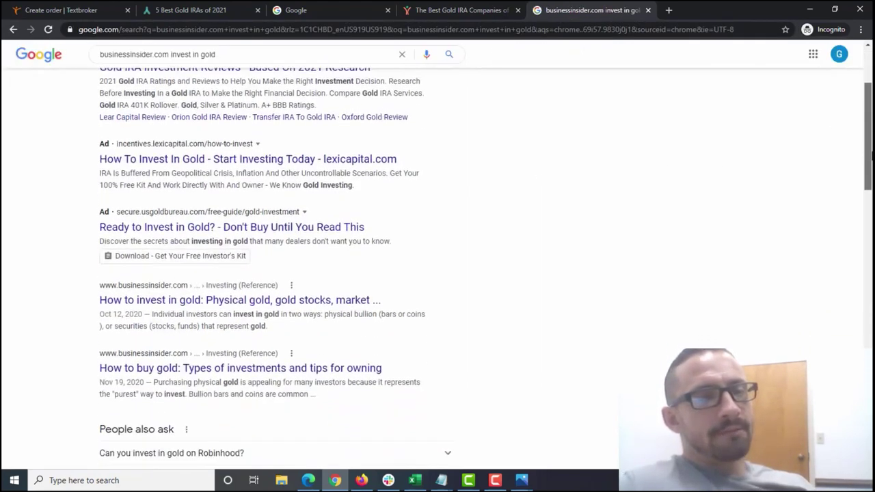
{"action": "scroll", "coordinate": [867, 157], "scroll_direction": "down", "scroll_amount": 1}
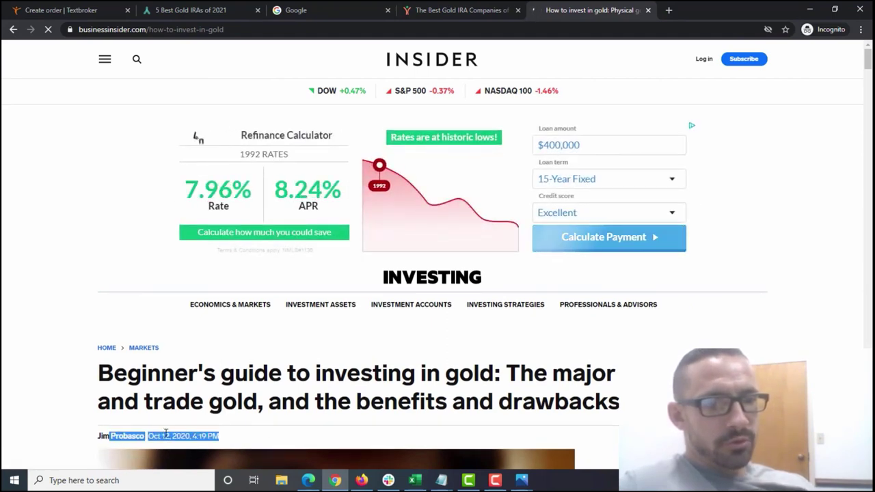
Copy the name of the gold investing article's author and open the author's page on Business Insider.
{"action": "left_click_drag", "start_coordinate": [146, 435], "coordinate": [99, 436]}
{"action": "key", "text": "ctrl+c"}
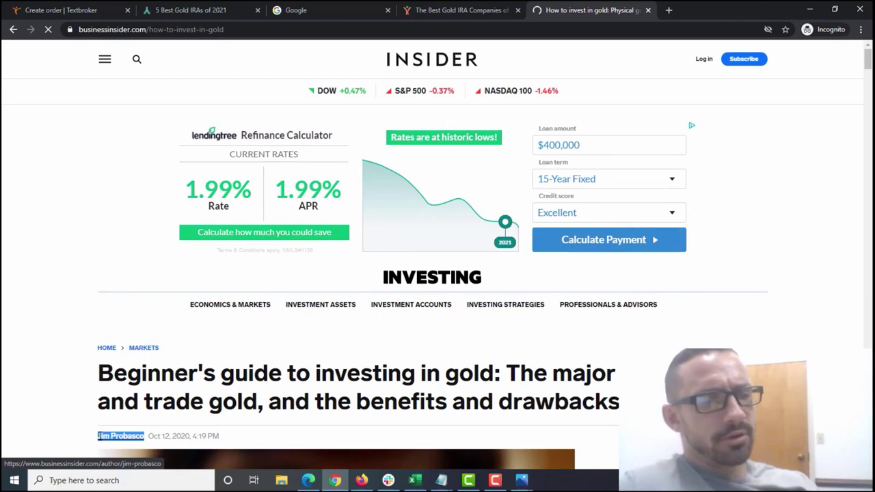
{"action": "left_click", "coordinate": [120, 442]}
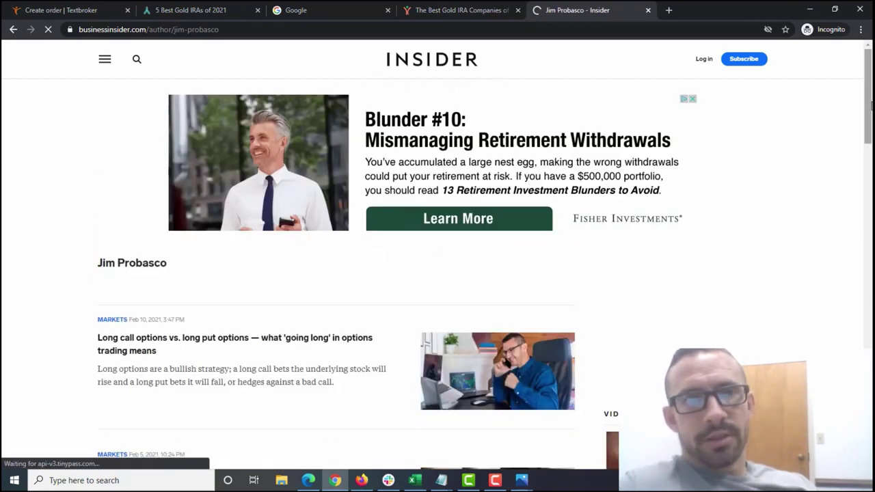
{"action": "scroll", "coordinate": [866, 157], "scroll_direction": "down", "scroll_amount": 3}
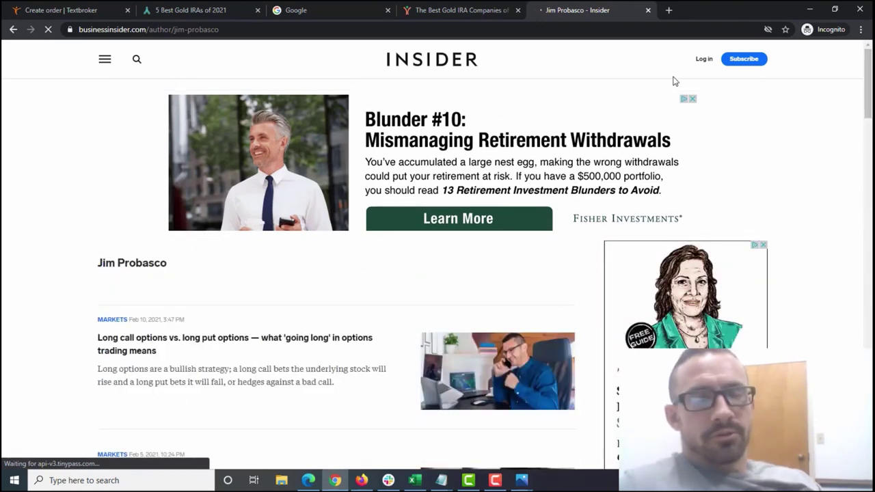
Search Google in a new tab for the copied author's name followed by "author contact".
{"action": "key", "text": "ctrl+t"}
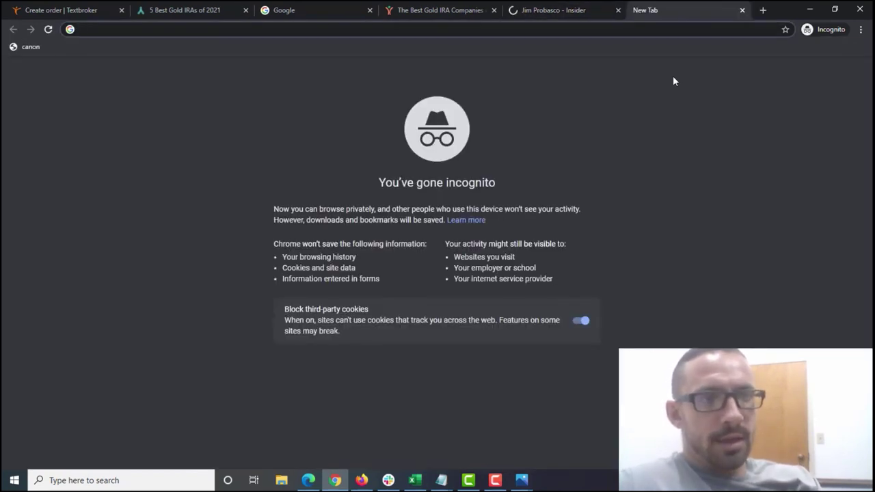
{"action": "key", "text": "ctrl+v"}
{"action": "type", "text": "auh"}
{"action": "key", "text": "BackSpace"}
{"action": "type", "text": "thor contact"}
{"action": "key", "text": "Return"}
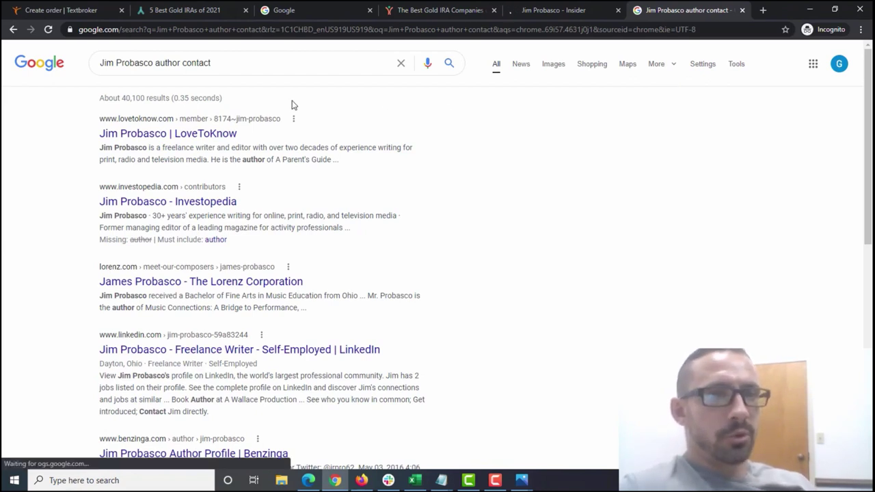
Open the author's LoveToKnow profile in a new tab and look through it for contact links.
{"action": "right_click", "coordinate": [175, 134]}
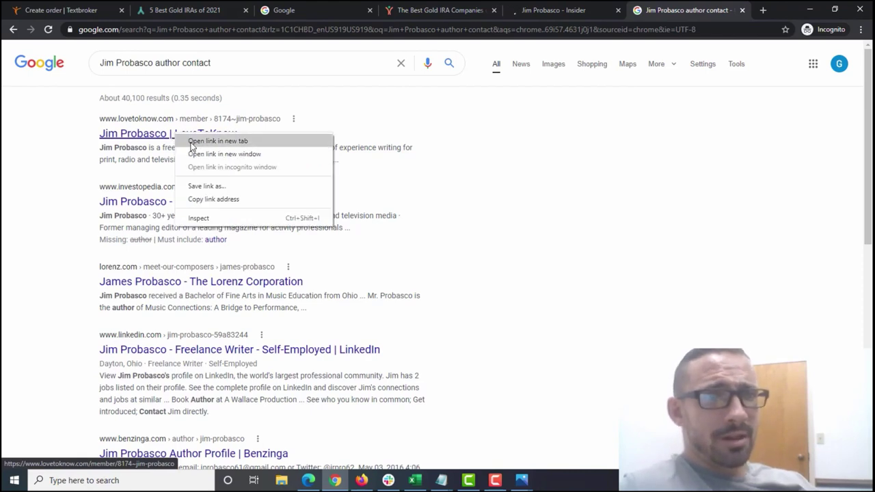
{"action": "left_click", "coordinate": [195, 145]}
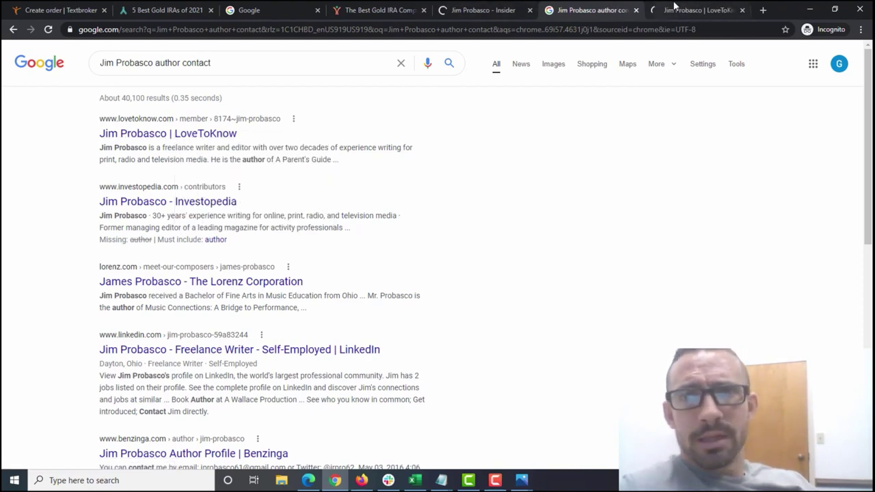
{"action": "left_click", "coordinate": [659, 11]}
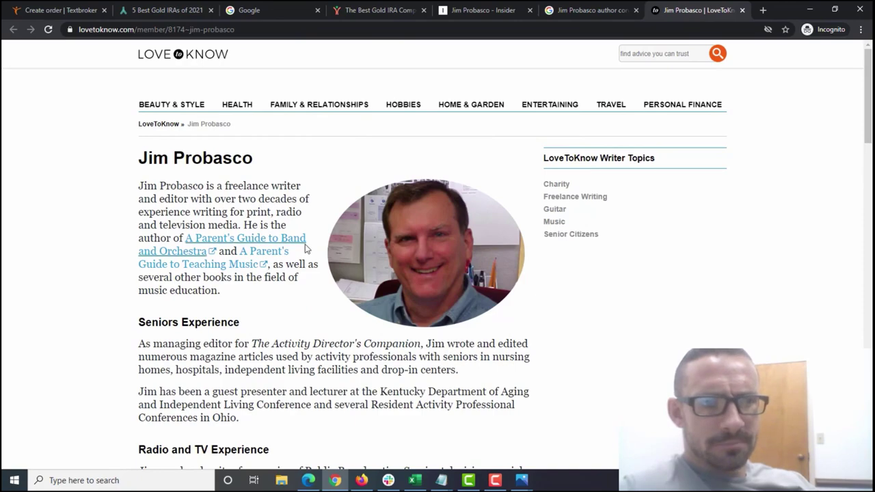
{"action": "scroll", "coordinate": [865, 102], "scroll_direction": "down", "scroll_amount": 2}
{"action": "scroll", "coordinate": [865, 102], "scroll_direction": "down", "scroll_amount": 12}
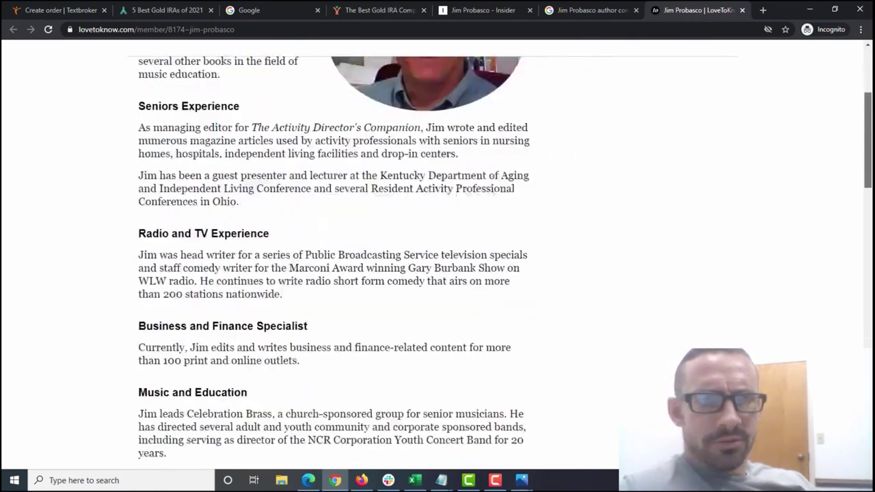
{"action": "scroll", "coordinate": [438, 260], "scroll_direction": "down", "scroll_amount": 3}
{"action": "scroll", "coordinate": [438, 260], "scroll_direction": "up", "scroll_amount": 3}
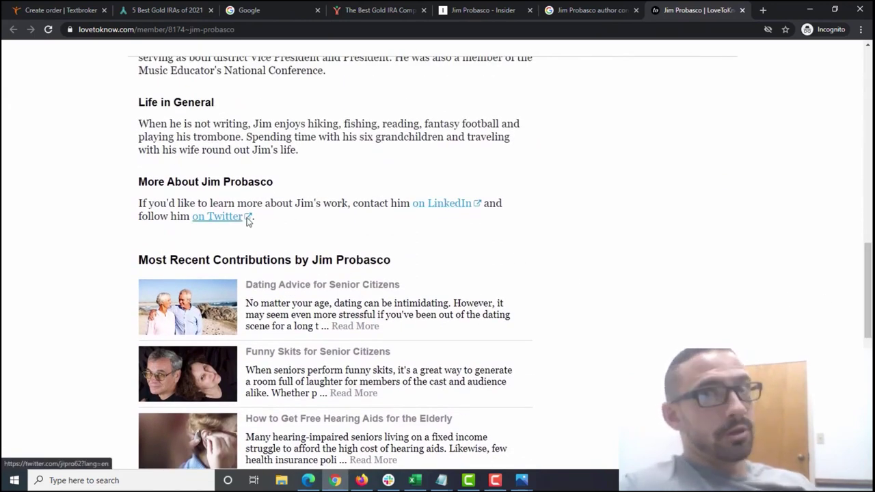
Open the author's Benzinga profile from the search results, expand the bio to find the contact e-mail, and decline site notifications.
{"action": "left_click", "coordinate": [581, 11]}
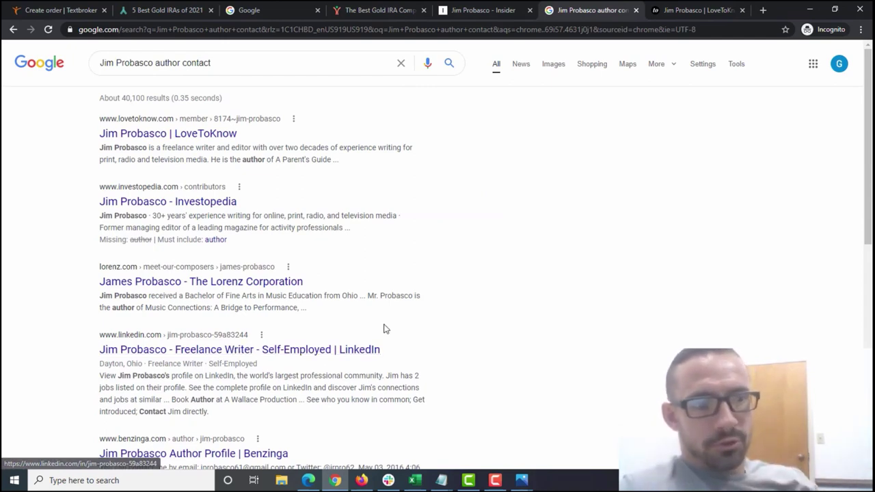
{"action": "left_click_drag", "start_coordinate": [868, 147], "coordinate": [868, 253]}
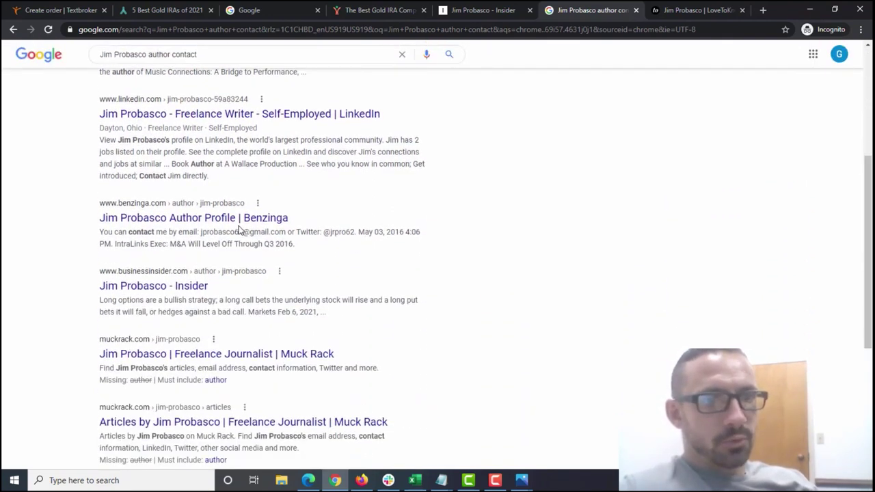
{"action": "left_click_drag", "start_coordinate": [201, 233], "coordinate": [286, 233]}
{"action": "left_click", "coordinate": [273, 219]}
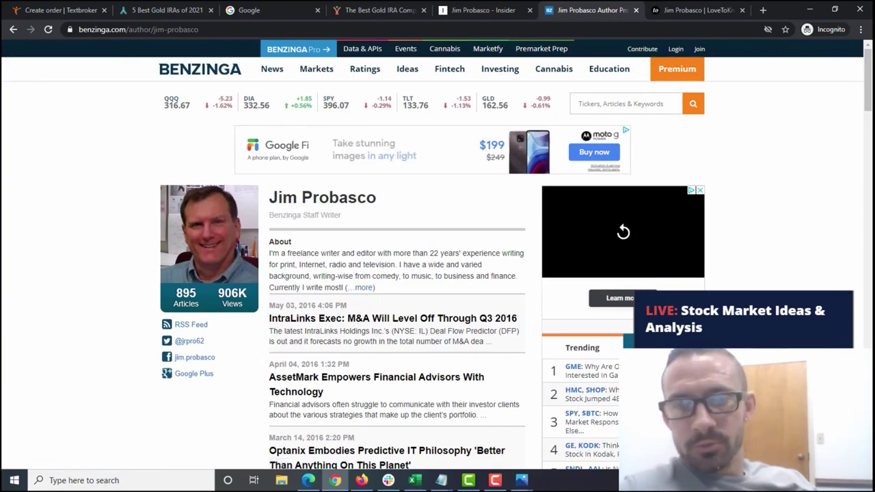
{"action": "mouse_move", "coordinate": [868, 78]}
{"action": "left_mouse_down"}
{"action": "mouse_move", "coordinate": [862, 423]}
{"action": "mouse_move", "coordinate": [840, 246]}
{"action": "mouse_move", "coordinate": [845, 135]}
{"action": "mouse_move", "coordinate": [861, 88]}
{"action": "left_mouse_up"}
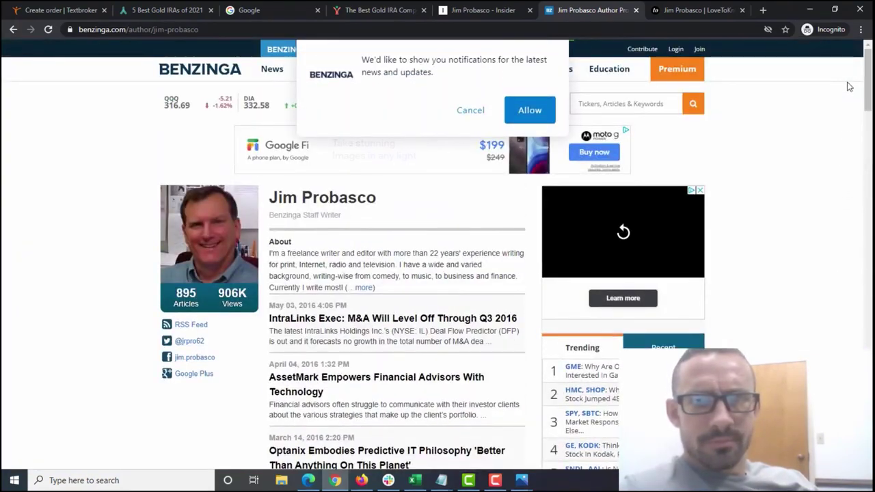
{"action": "left_click", "coordinate": [362, 288]}
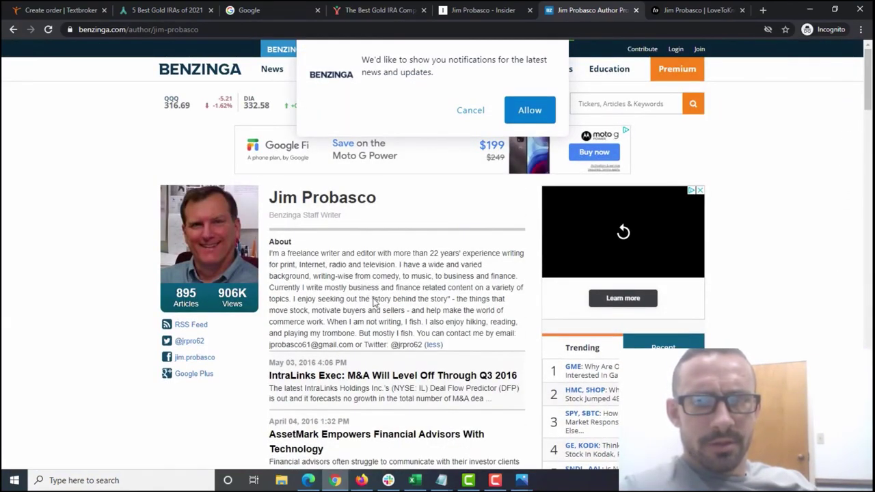
{"action": "left_click_drag", "start_coordinate": [354, 347], "coordinate": [271, 346]}
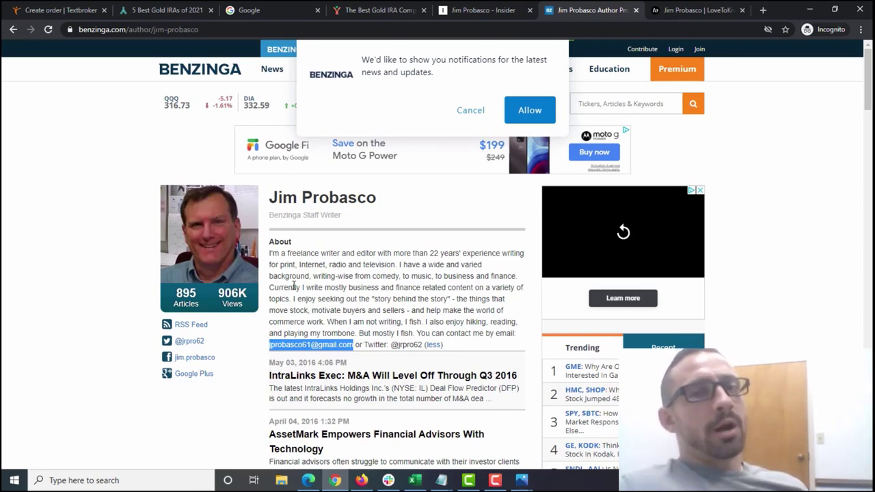
{"action": "left_click", "coordinate": [470, 111]}
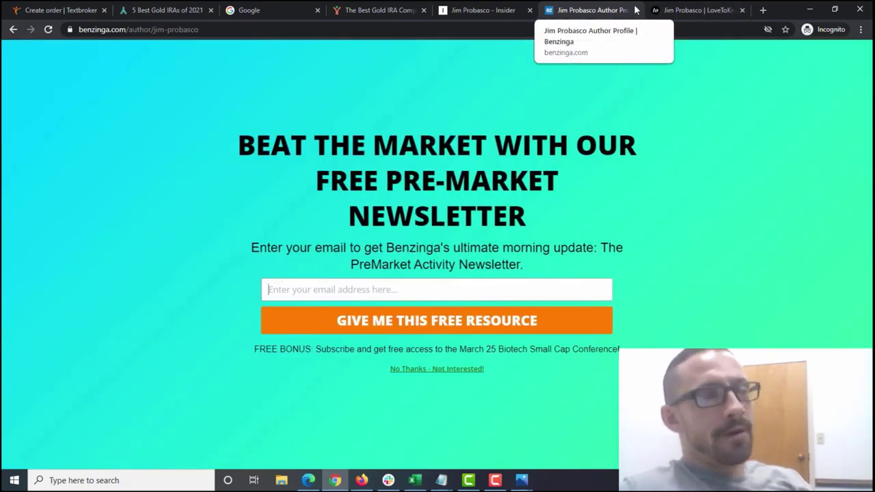
Return to the Business Insider search results and open the article "How to buy gold: Types of investments and tips for owning".
{"action": "left_click", "coordinate": [481, 10]}
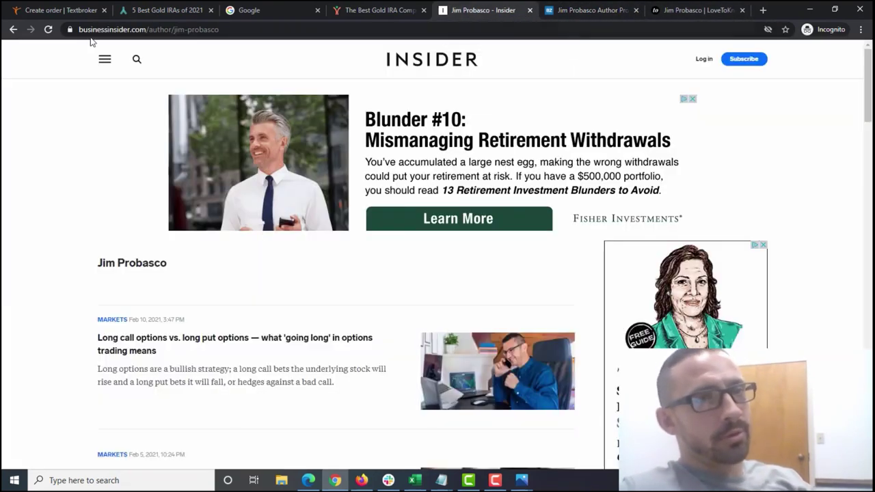
{"action": "left_click", "coordinate": [14, 30]}
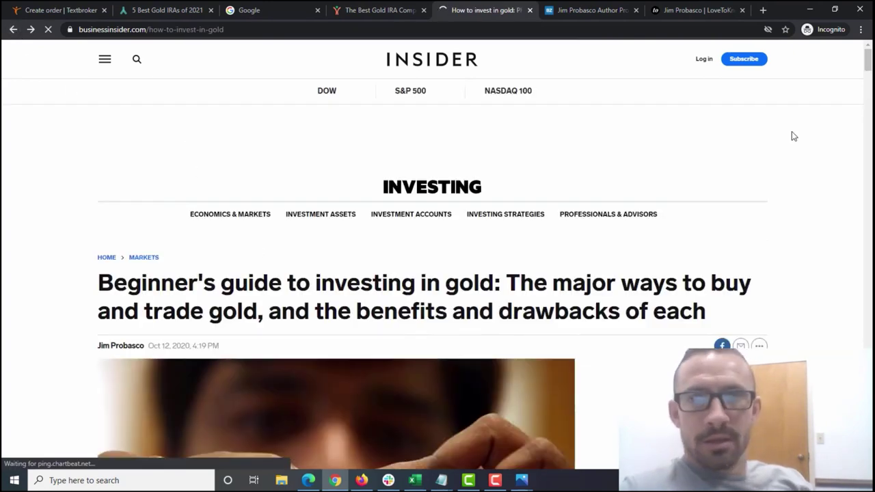
{"action": "left_click", "coordinate": [13, 29]}
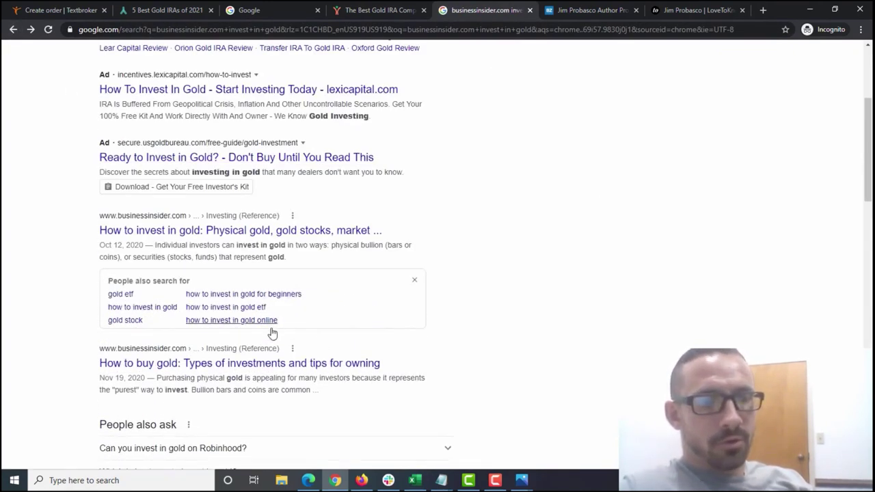
{"action": "left_click", "coordinate": [239, 363]}
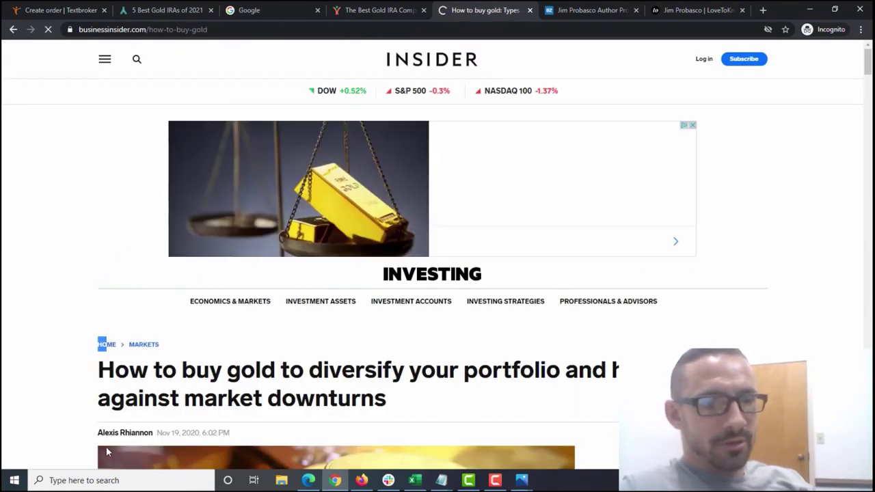
Copy the name of the "How to buy gold" article's author and search Google in a new tab for it plus "author contact".
{"action": "mouse_move", "coordinate": [95, 438]}
{"action": "left_mouse_down"}
{"action": "mouse_move", "coordinate": [132, 432]}
{"action": "mouse_move", "coordinate": [97, 432]}
{"action": "left_mouse_up"}
{"action": "left_click", "coordinate": [164, 429]}
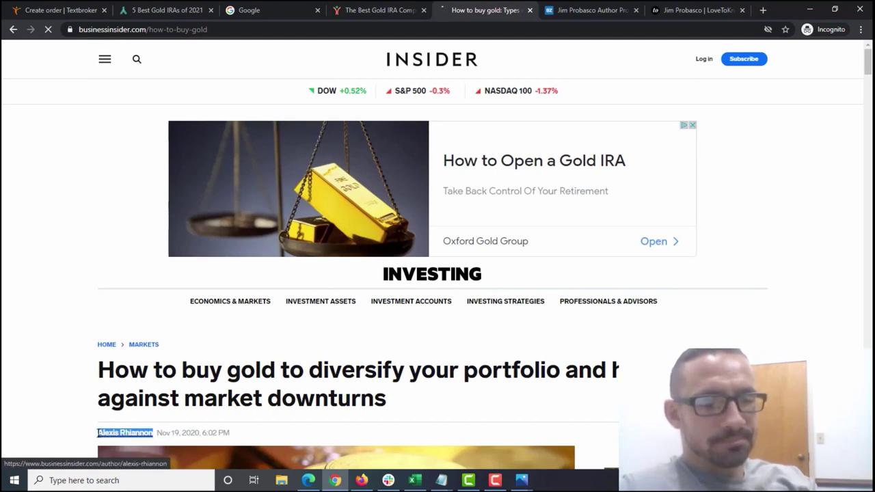
{"action": "key", "text": "ctrl+c"}
{"action": "key", "text": "ctrl+t"}
{"action": "key", "text": "ctrl+v"}
{"action": "type", "text": "a"}
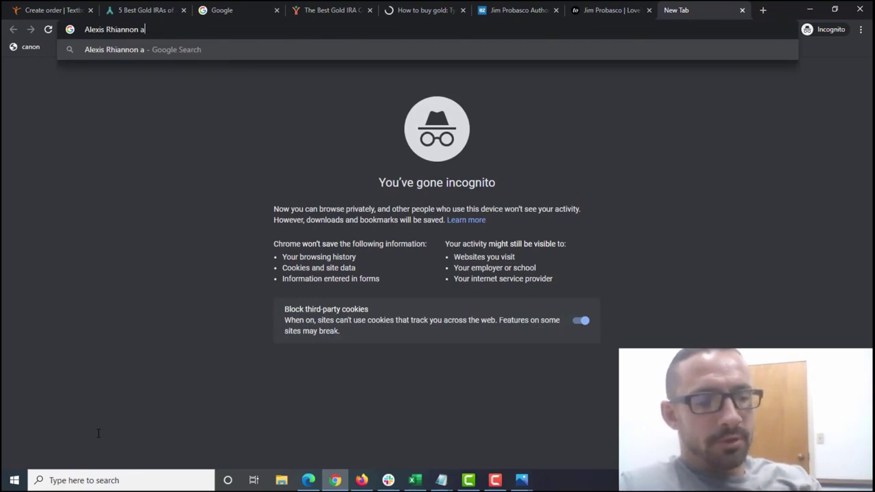
{"action": "type", "text": "uthor contact"}
{"action": "key", "text": "Return"}
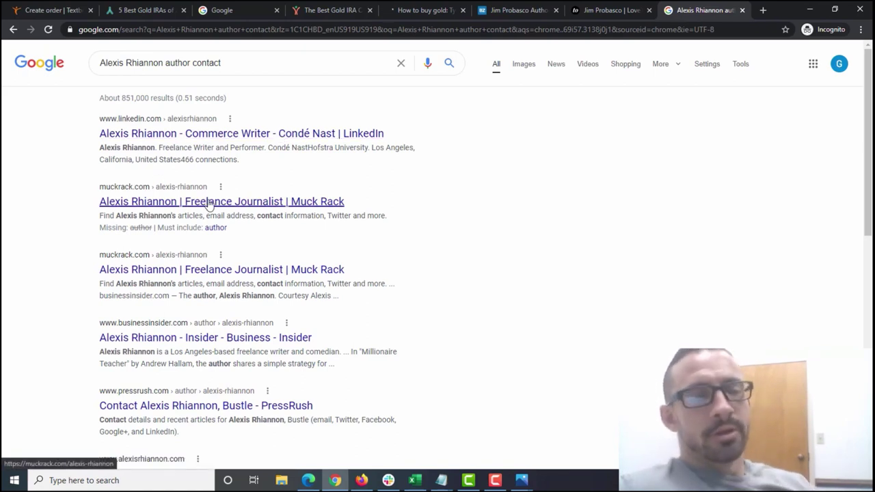
Find the author's personal website in the search results and open its contact page.
{"action": "scroll", "coordinate": [870, 134], "scroll_direction": "down", "scroll_amount": 3}
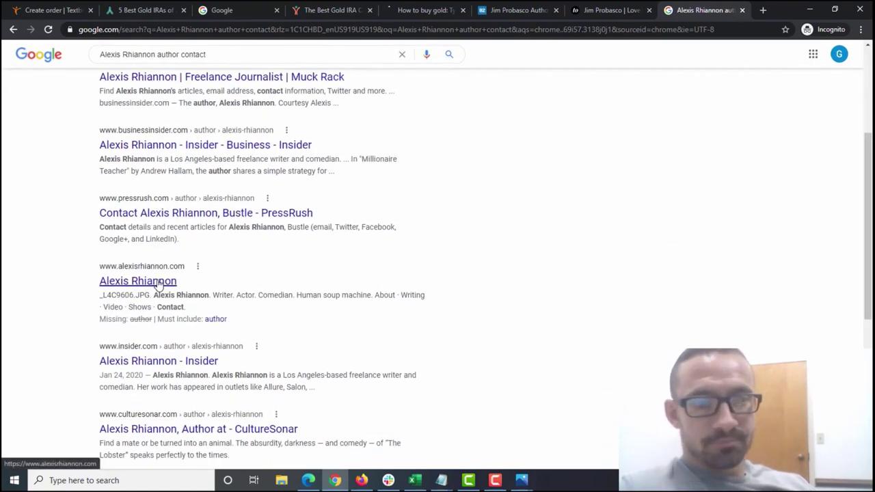
{"action": "left_click_drag", "start_coordinate": [236, 295], "coordinate": [176, 295]}
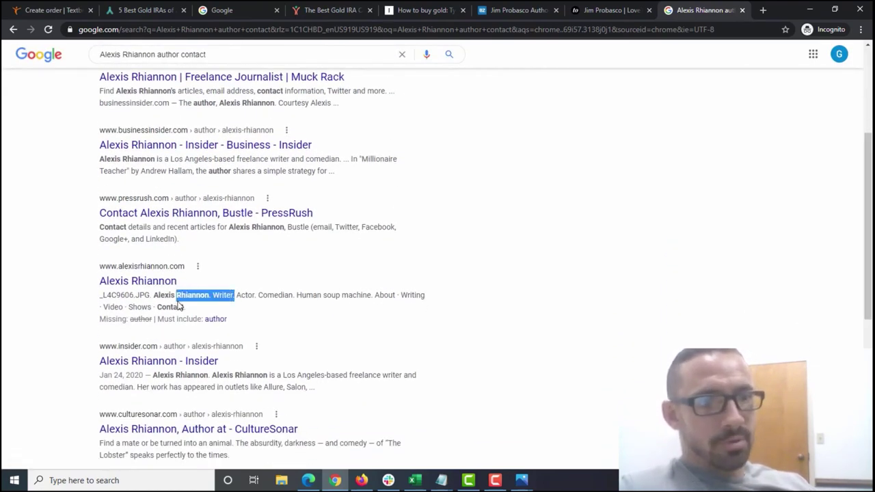
{"action": "left_click", "coordinate": [164, 286]}
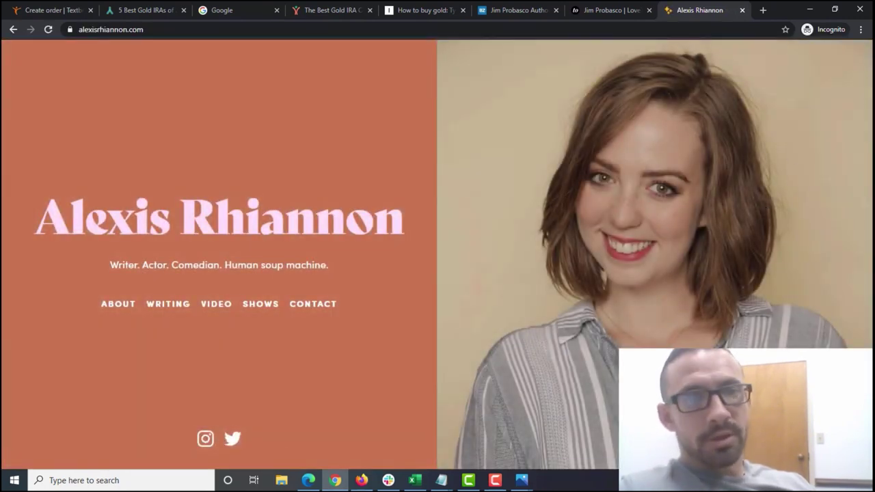
{"action": "left_click", "coordinate": [303, 301]}
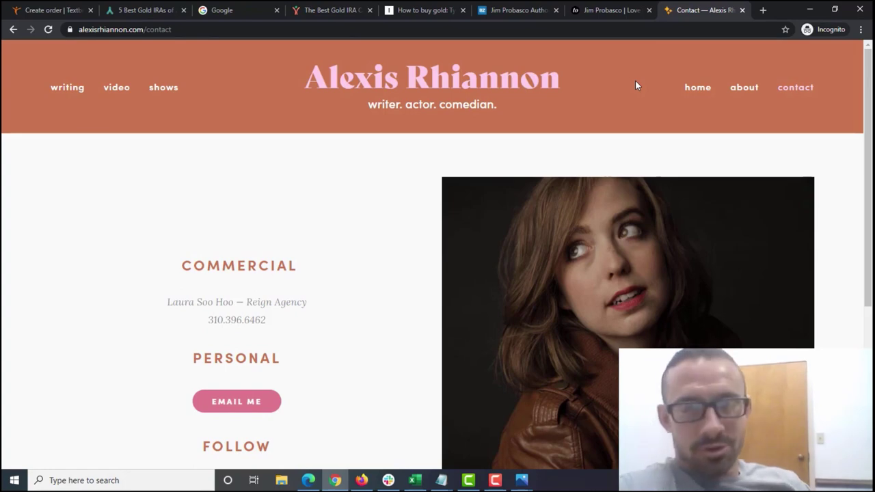
{"action": "left_click", "coordinate": [500, 482]}
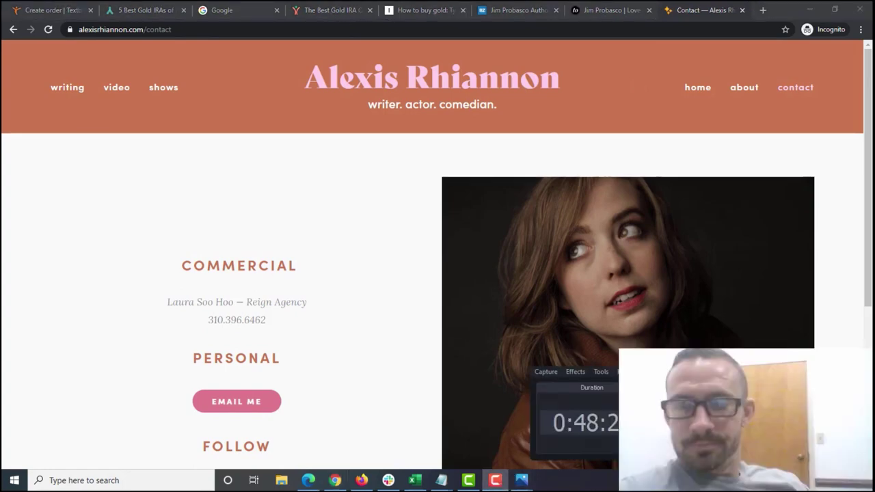